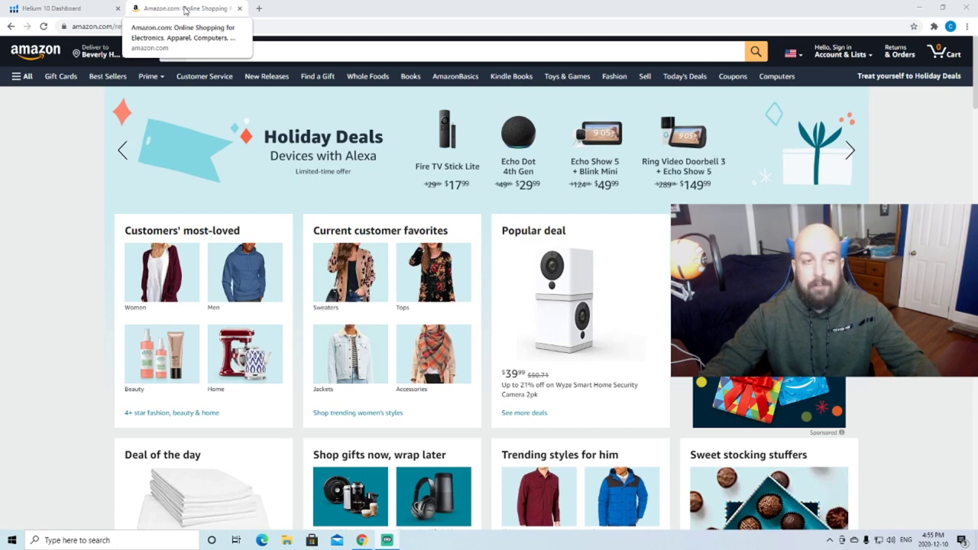
Switch from the Amazon home page to the Helium 10 dashboard tab
key(ctrl+shift+Tab)
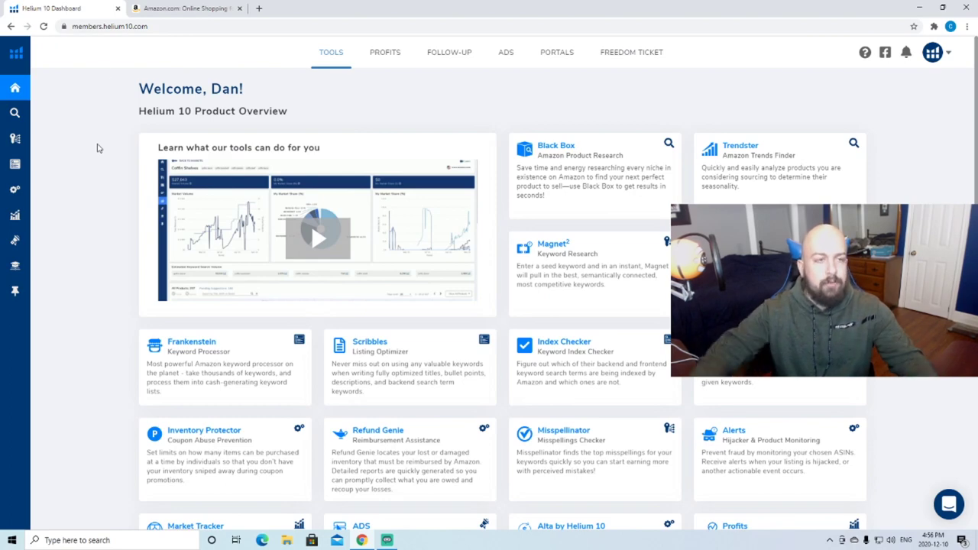
Open Black Box from the Product Research sidebar menu and select the Monthly Revenue minimum field
mouse_move(16, 191)
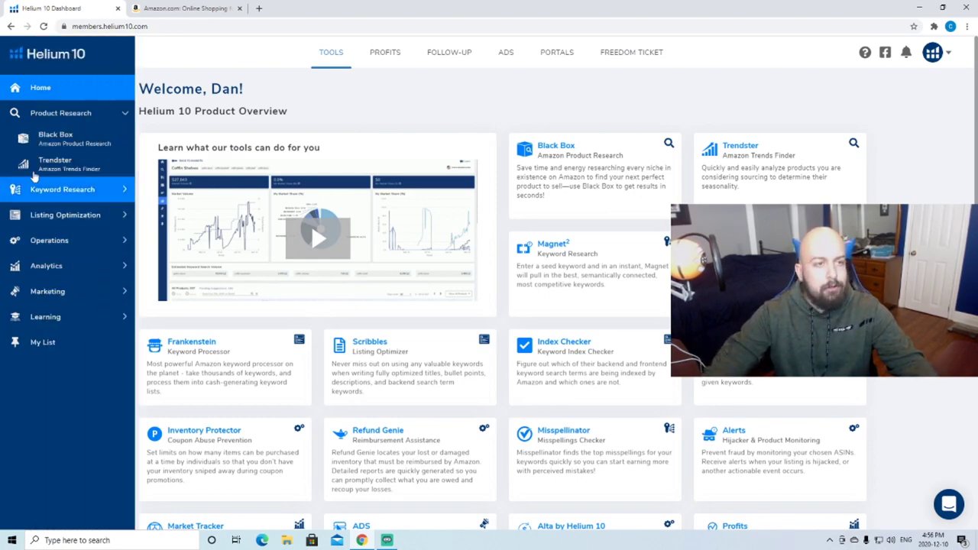
click(82, 143)
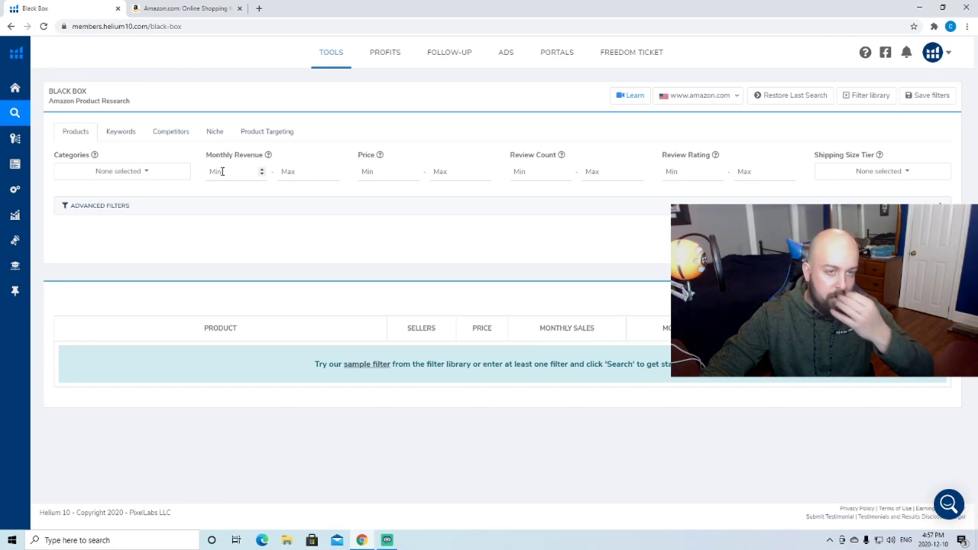
click(221, 171)
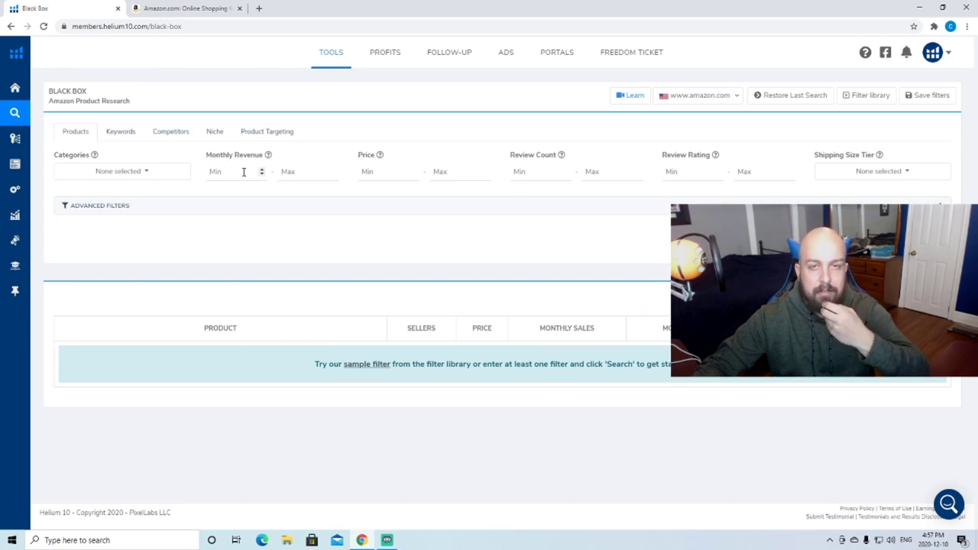
Tick Appliances, Arts, Crafts & Sewing, Baby and Health & Household in the Categories filter
click(140, 173)
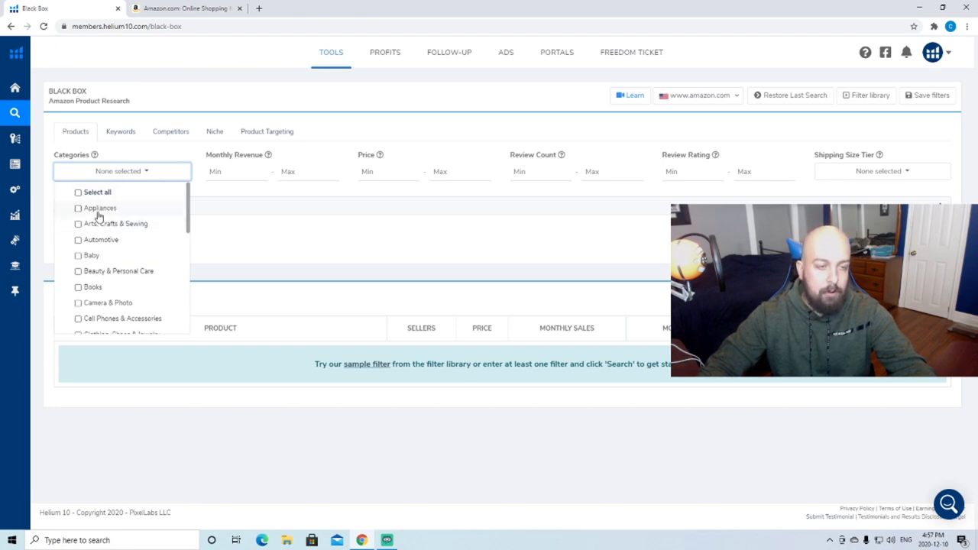
scroll(98, 217, down, 3)
scroll(99, 229, down, 3)
scroll(92, 244, up, 8)
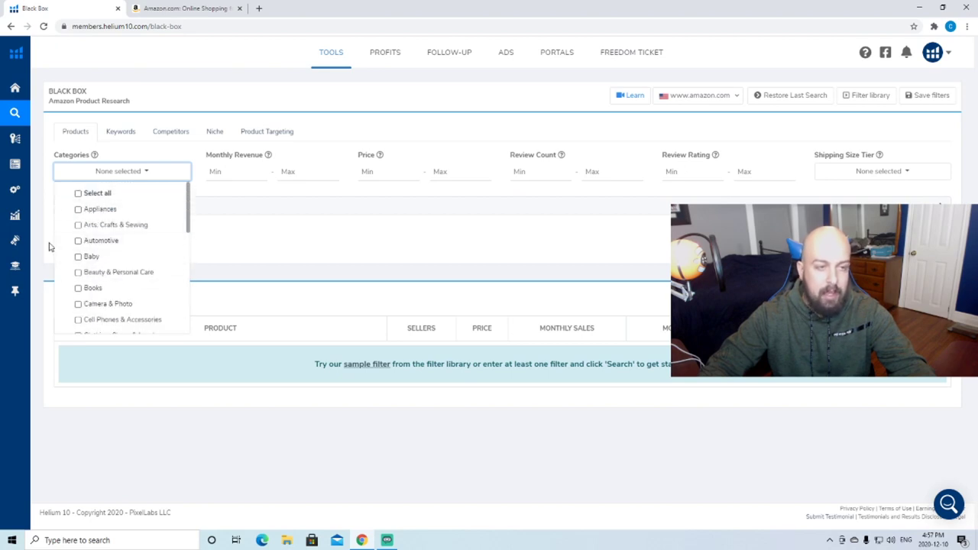
click(78, 211)
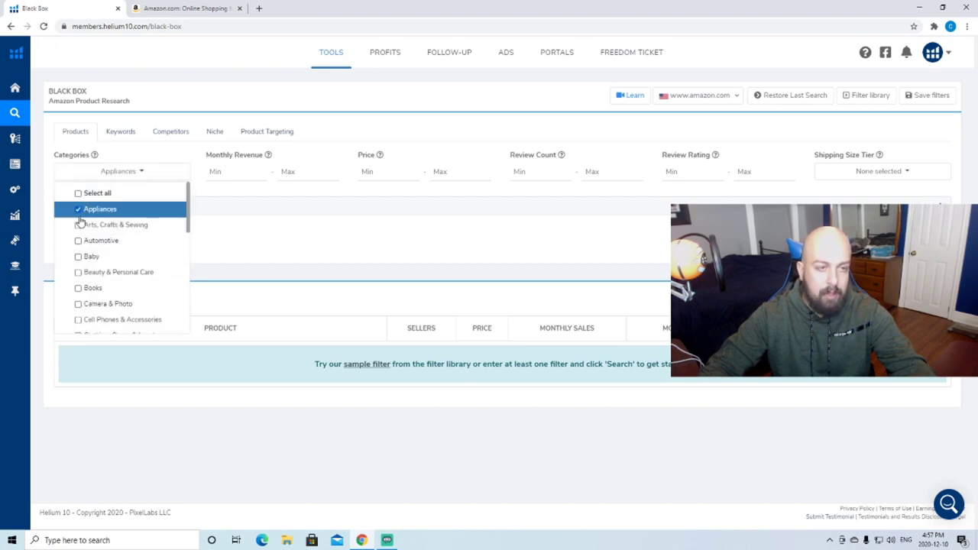
click(80, 224)
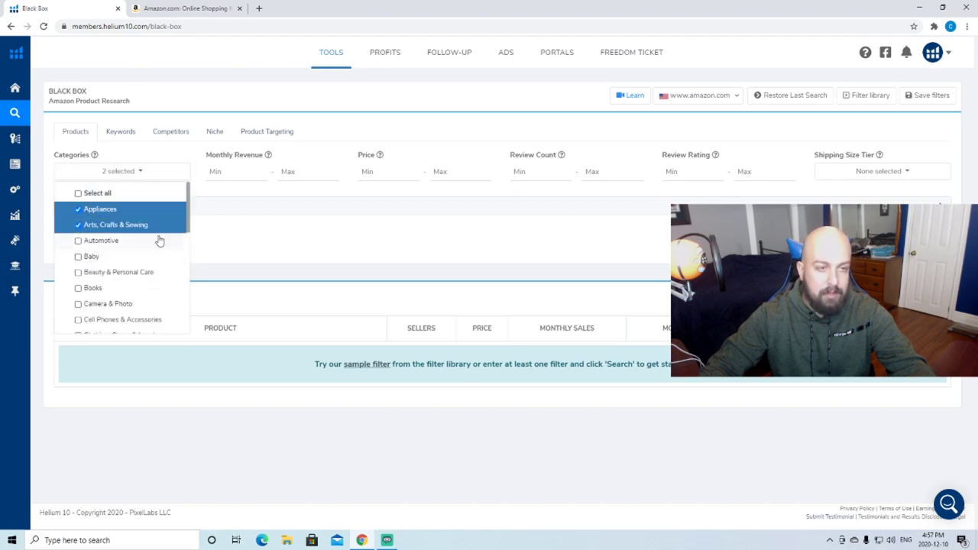
click(79, 258)
scroll(88, 278, down, 1)
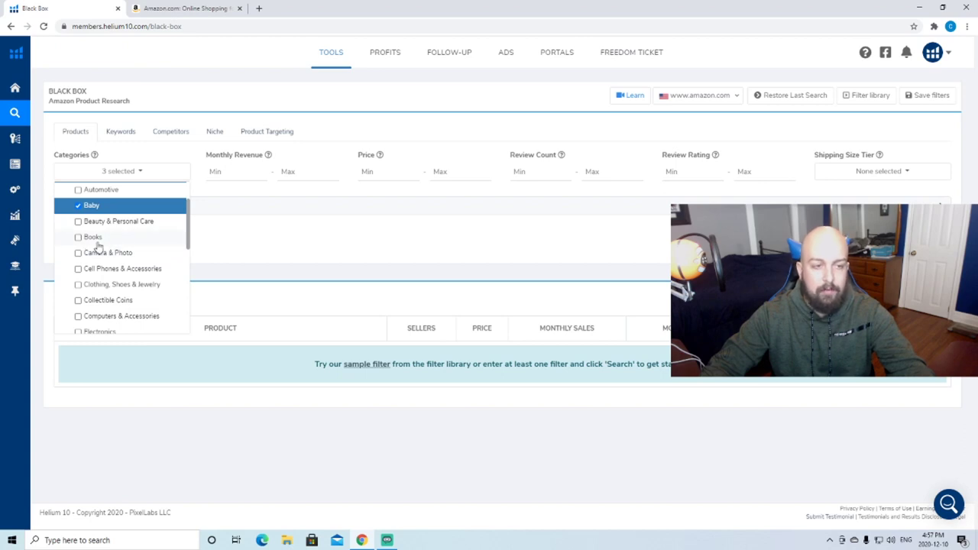
scroll(99, 251, down, 1)
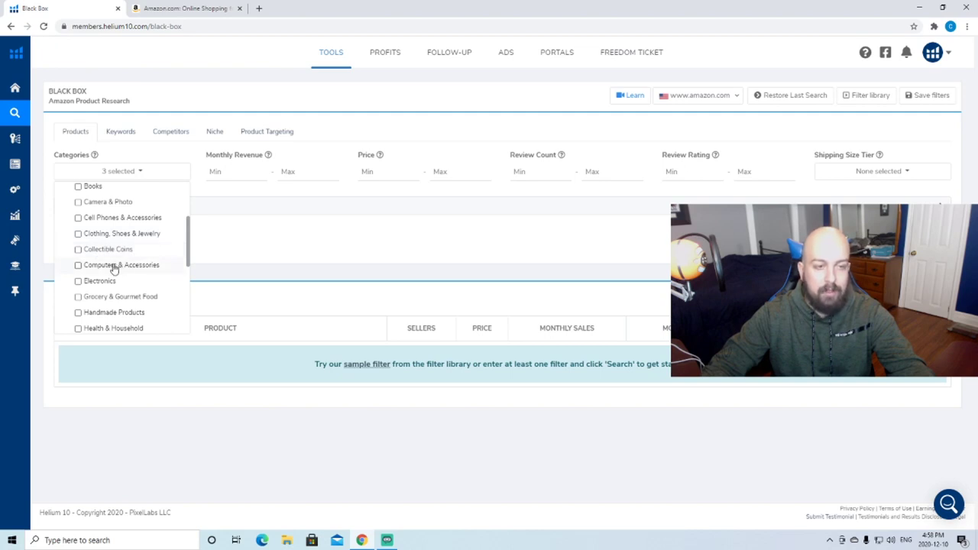
scroll(116, 271, down, 1)
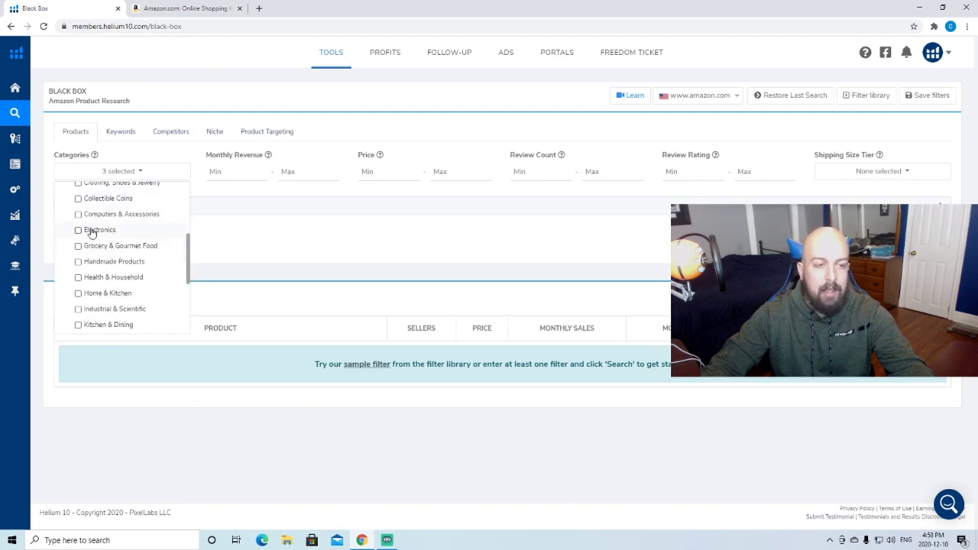
scroll(121, 249, down, 1)
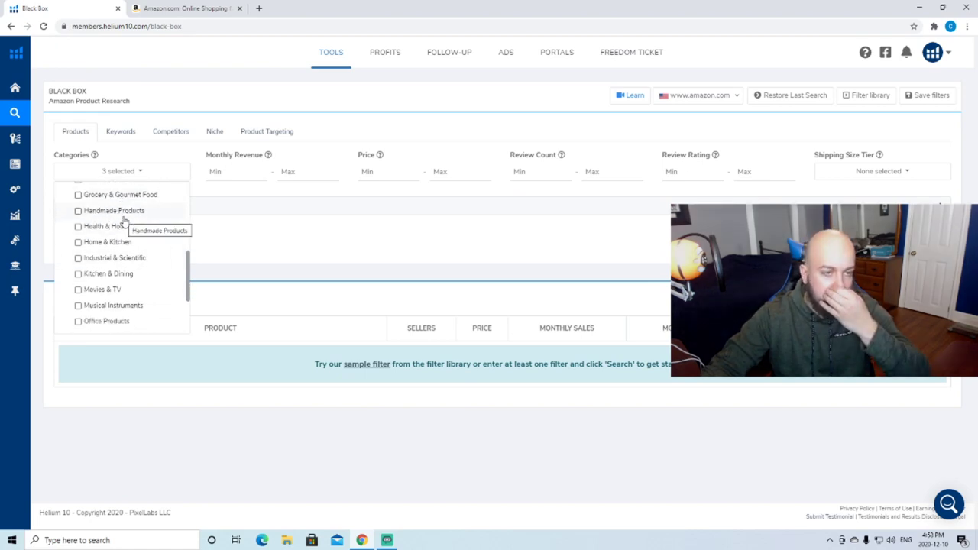
click(79, 228)
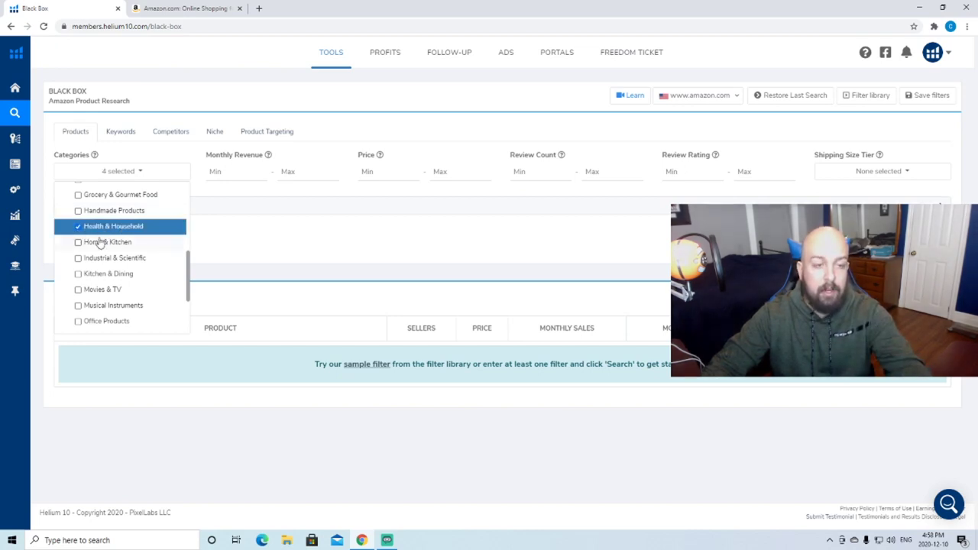
Add Home & Kitchen, Kitchen & Dining, Office Products, Patio, Lawn & Garden and Pet Supplies categories
click(78, 243)
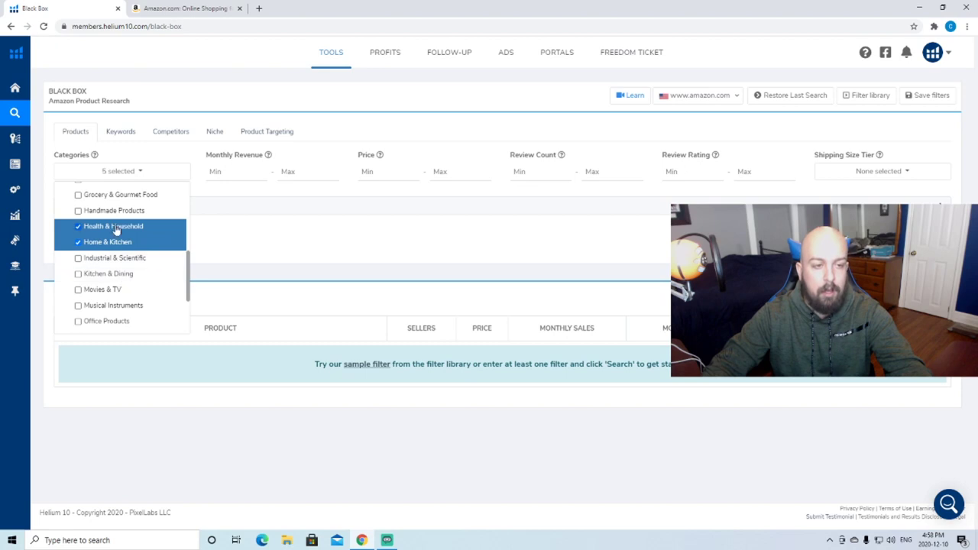
scroll(114, 227, down, 1)
click(78, 223)
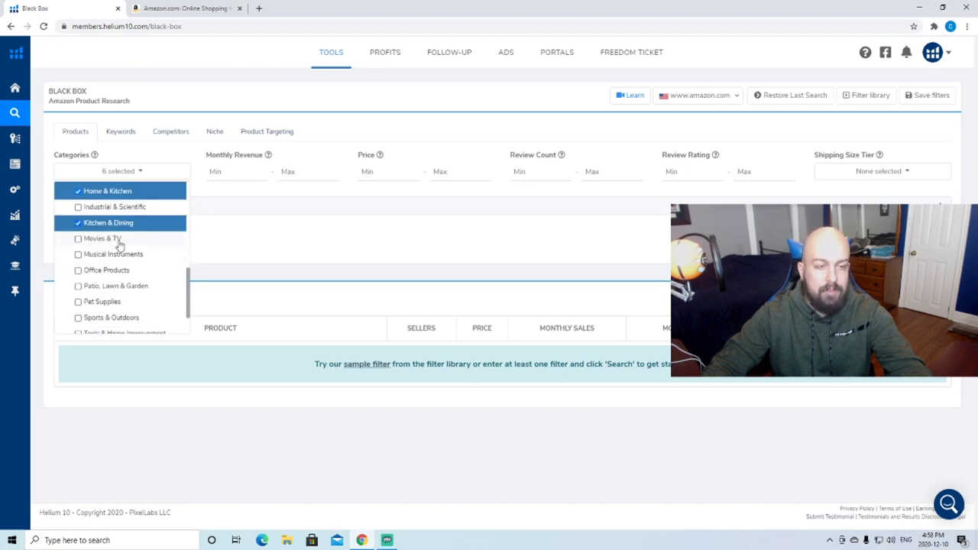
scroll(112, 215, down, 1)
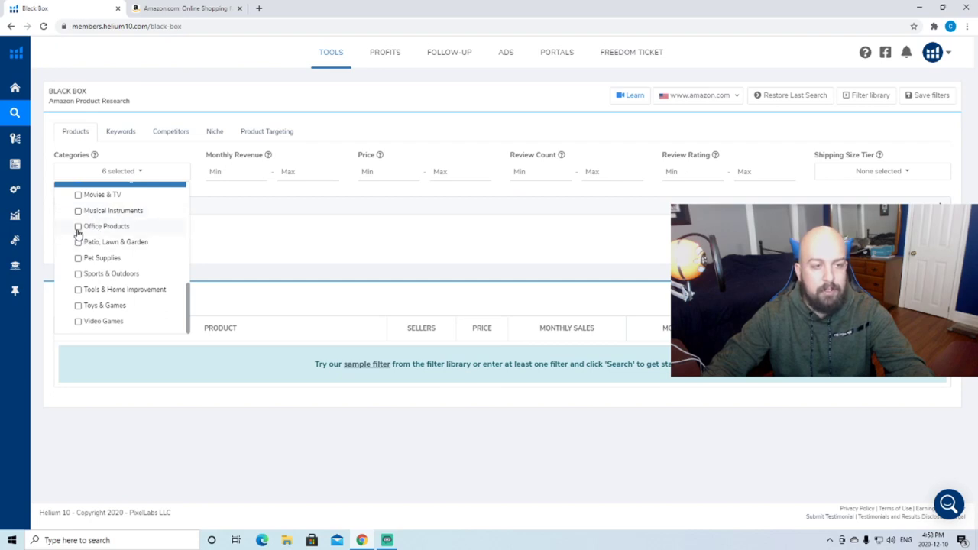
click(78, 229)
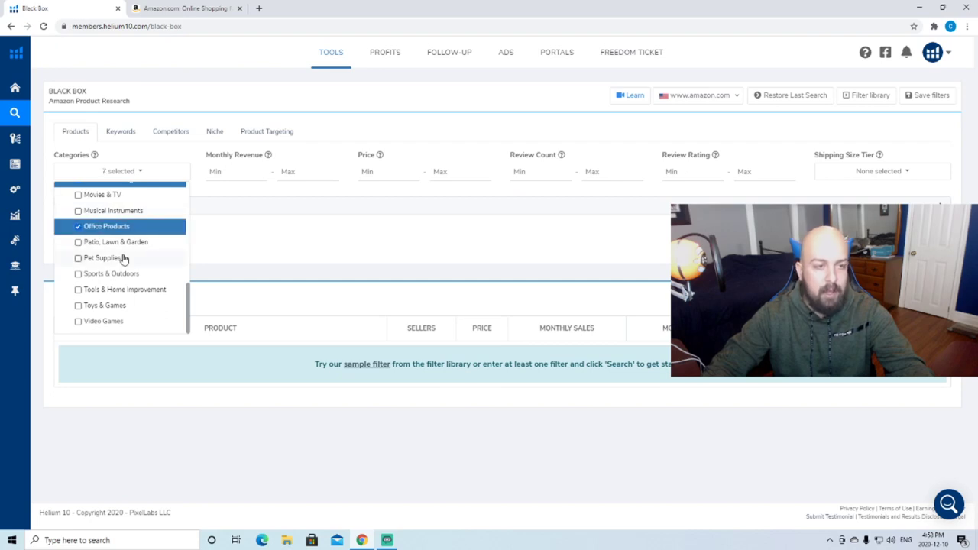
click(77, 243)
click(79, 259)
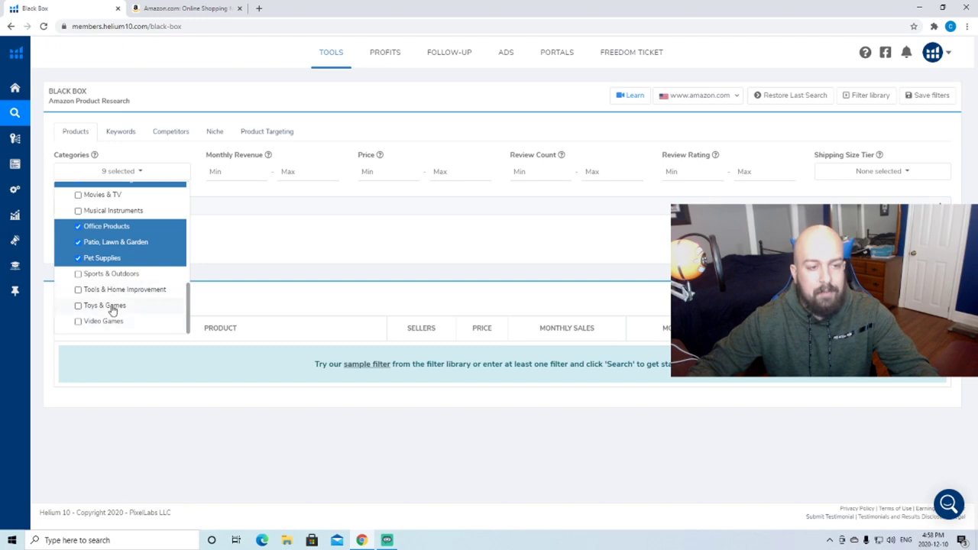
scroll(101, 294, up, 1)
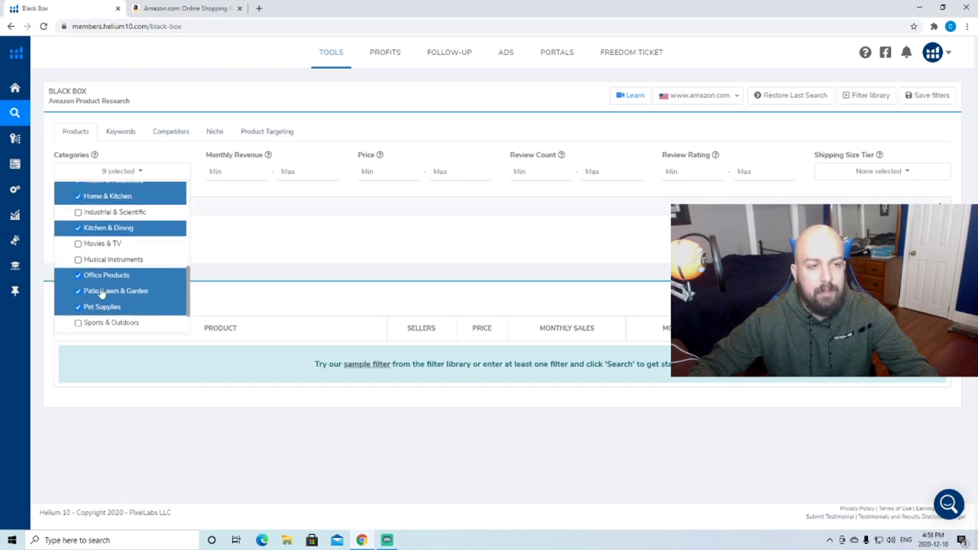
scroll(101, 294, up, 5)
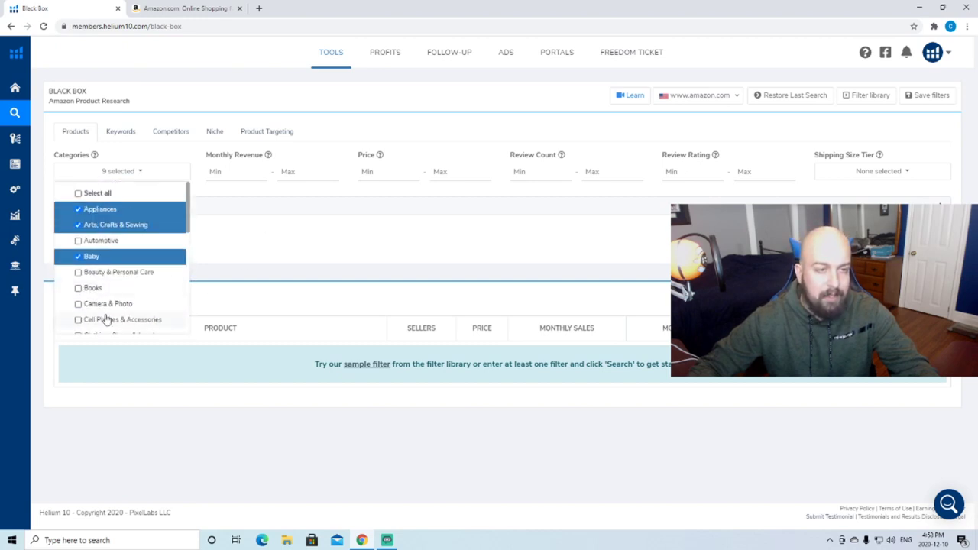
scroll(120, 271, down, 5)
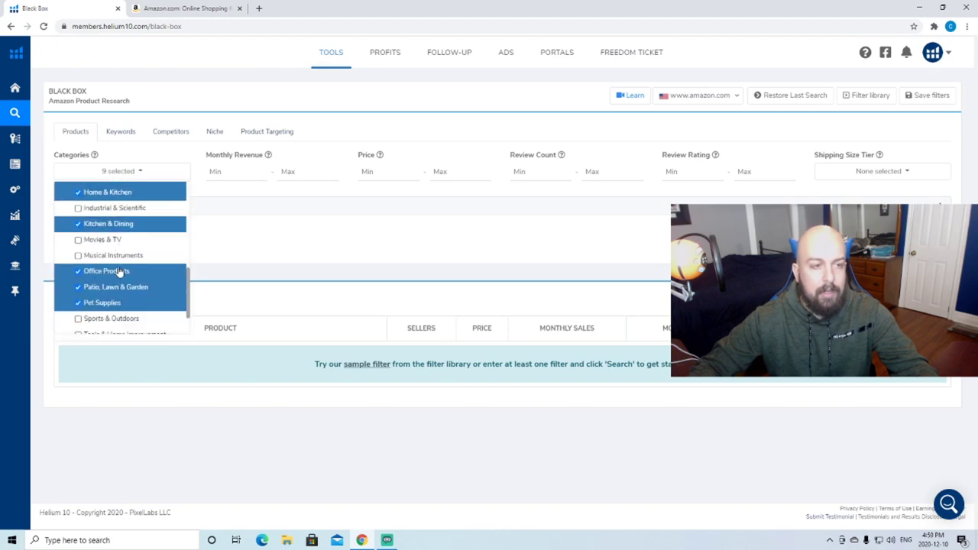
click(346, 248)
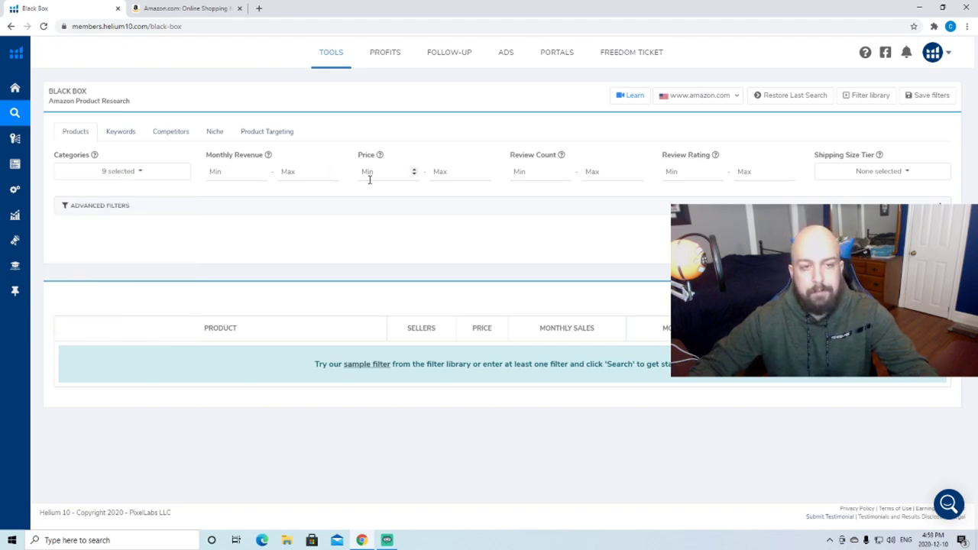
click(262, 173)
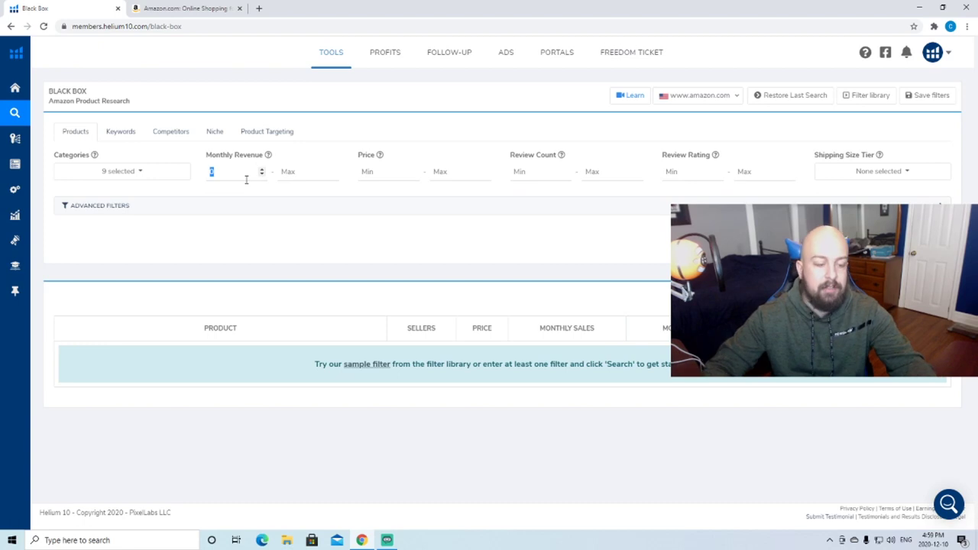
Set the minimum monthly revenue to 6000 and the minimum price to 11
text(10000)
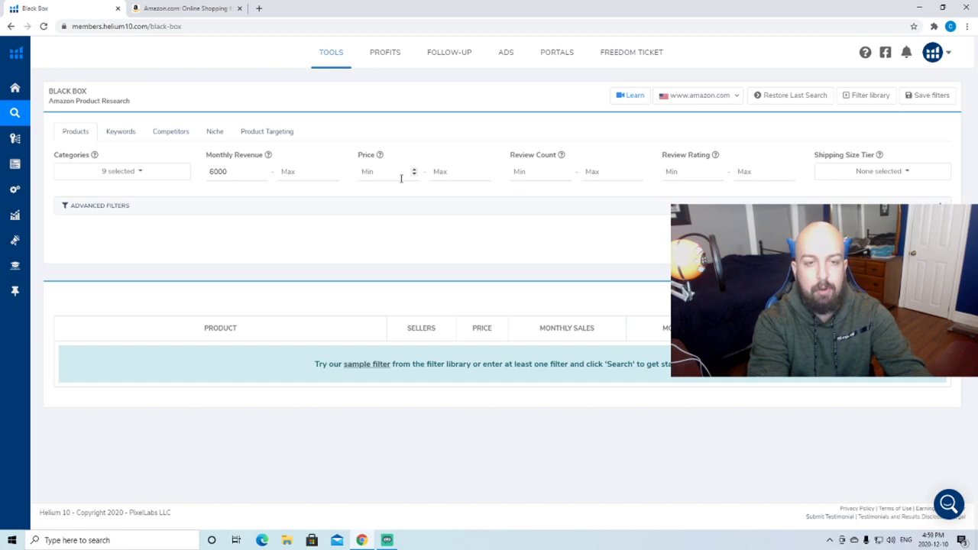
text(11)
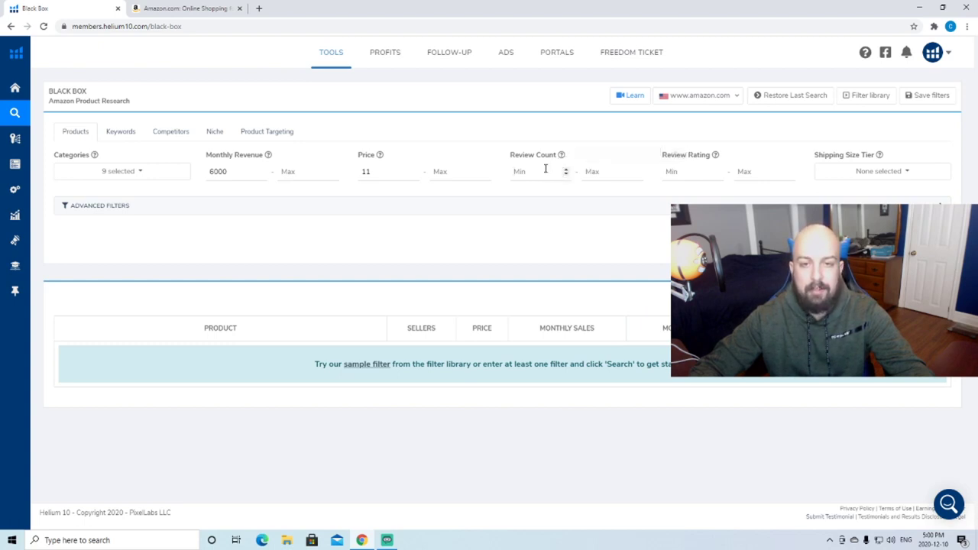
Cap the maximum review count at 175, correcting an initial 200
click(603, 171)
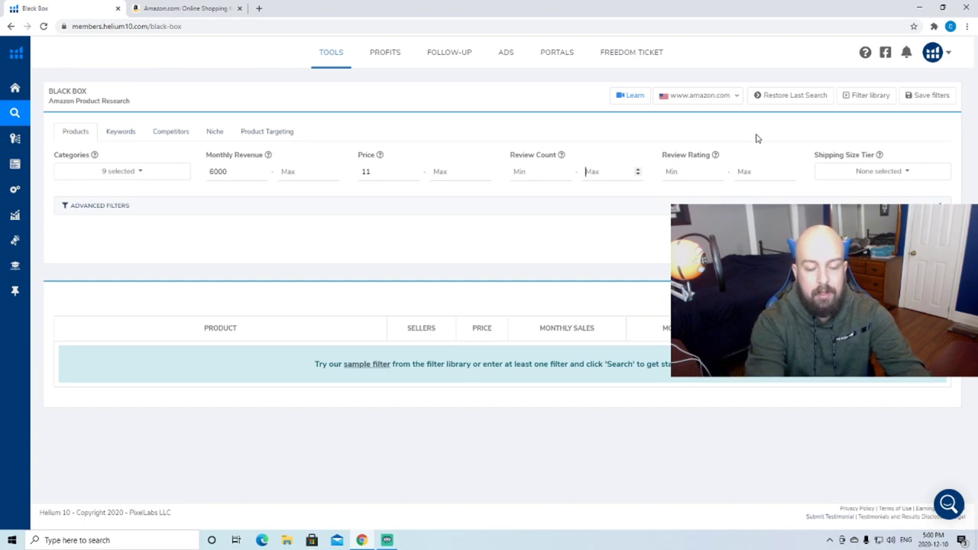
text(200)
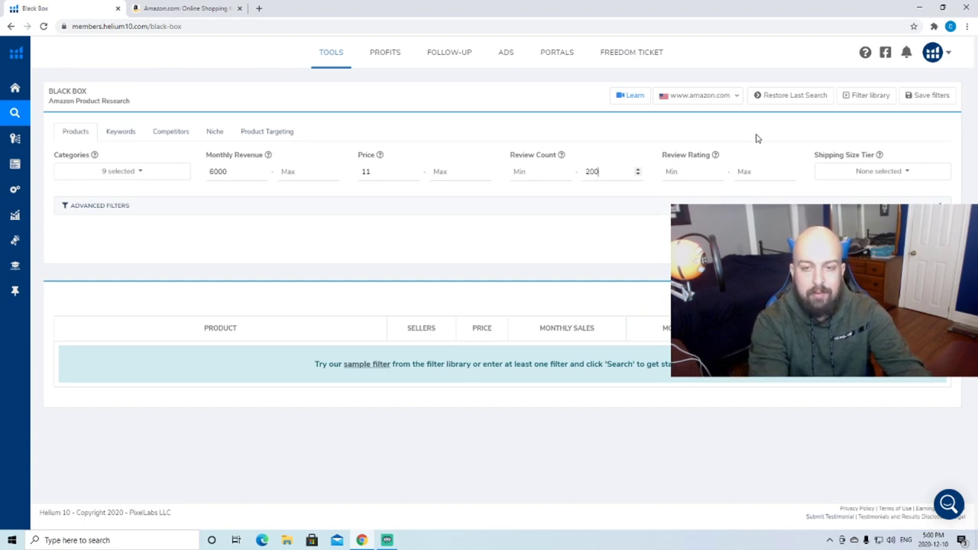
key(BackSpace)
key(BackSpace)
key(BackSpace)
text(175)
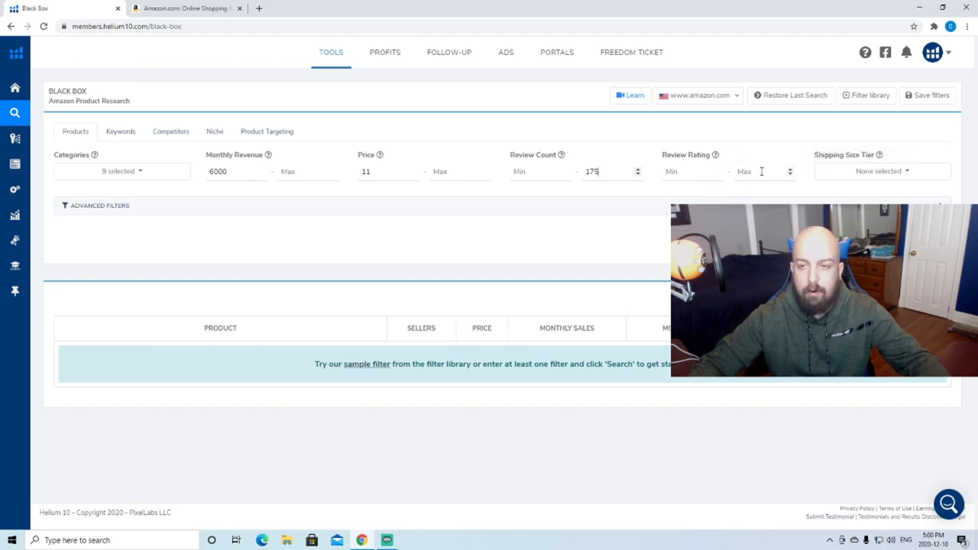
Include Small Standard-Size and another tier in the Shipping Size Tier filter
click(880, 175)
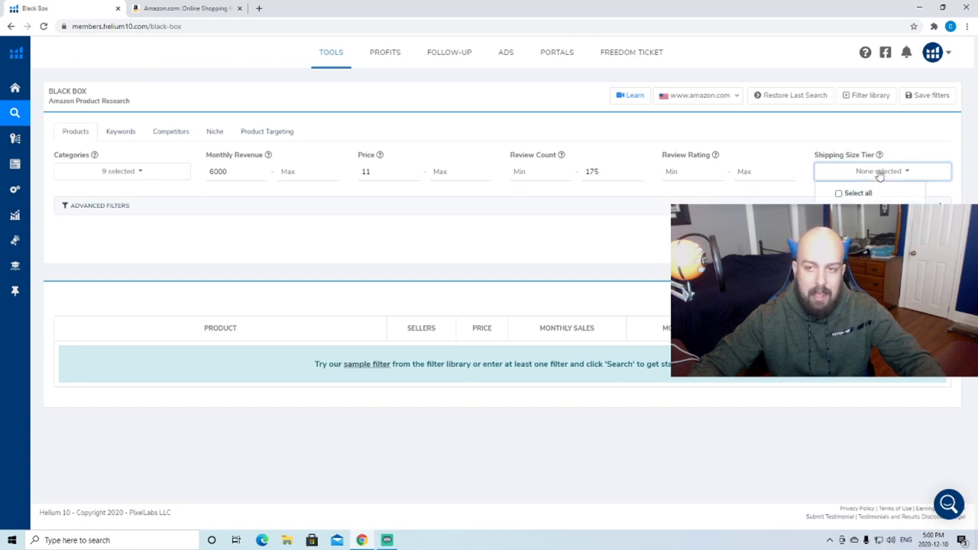
click(871, 212)
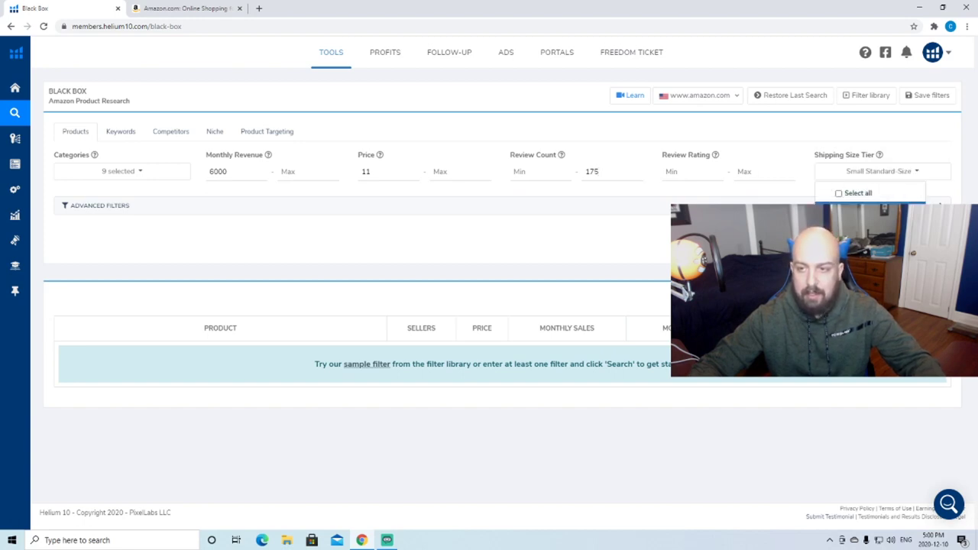
click(871, 230)
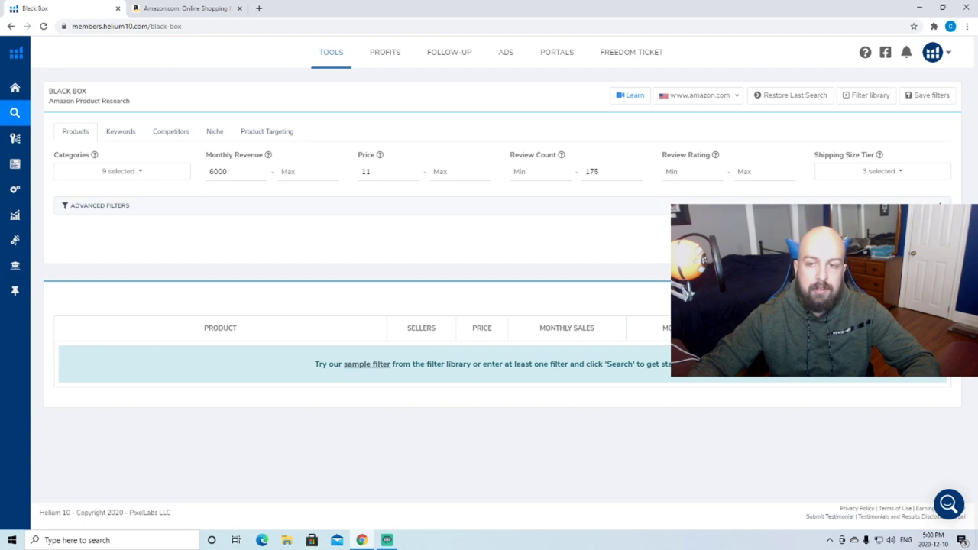
Run the Black Box search and confirm the nine selected categories
click(928, 235)
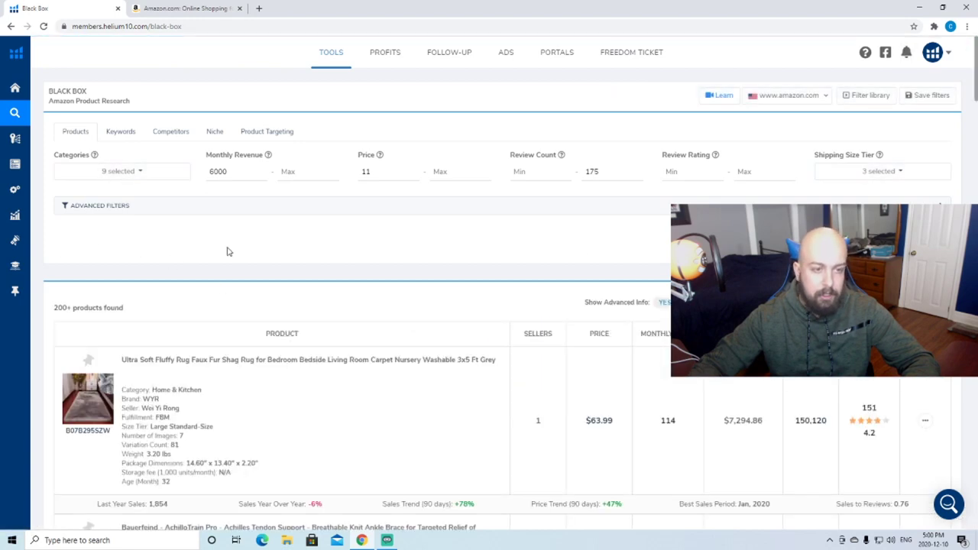
scroll(312, 193, down, 2)
scroll(290, 301, up, 2)
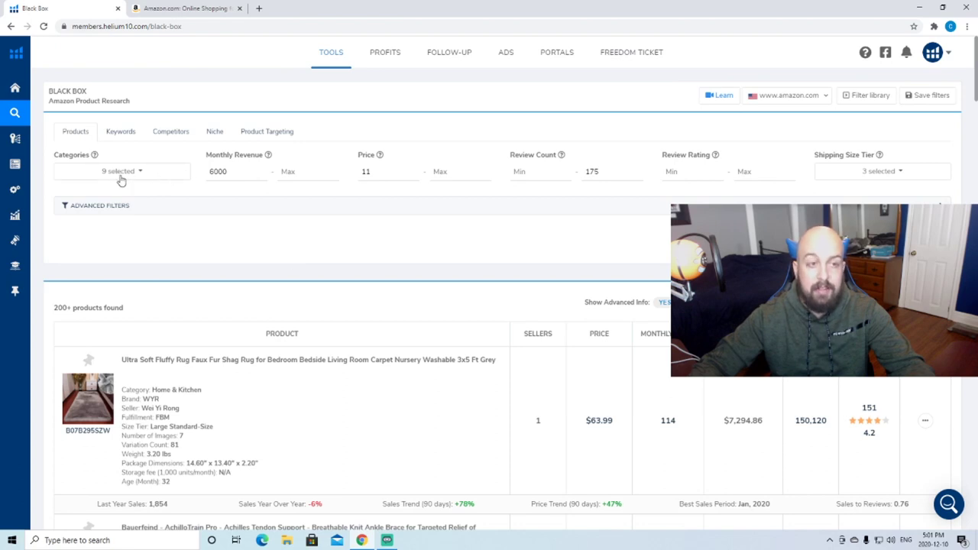
click(135, 175)
click(307, 238)
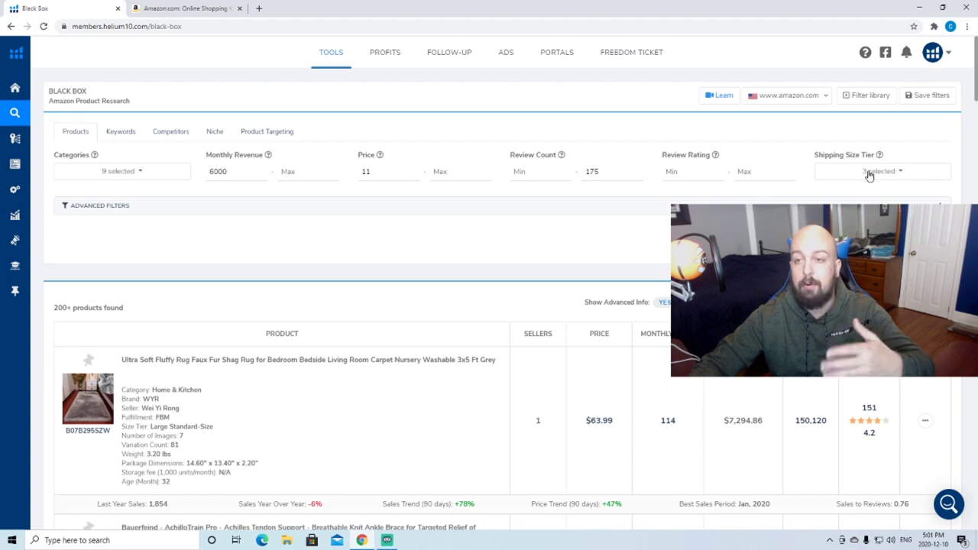
Browse the 200+ results and open the Ultra Soft Fluffy Shag Rug's Amazon page
scroll(278, 333, down, 2)
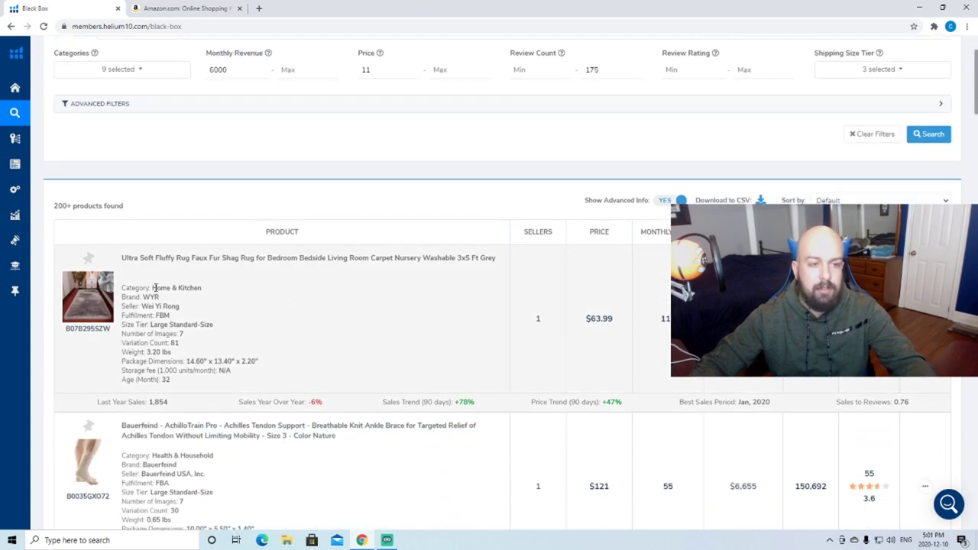
scroll(155, 287, down, 1)
scroll(96, 255, down, 2)
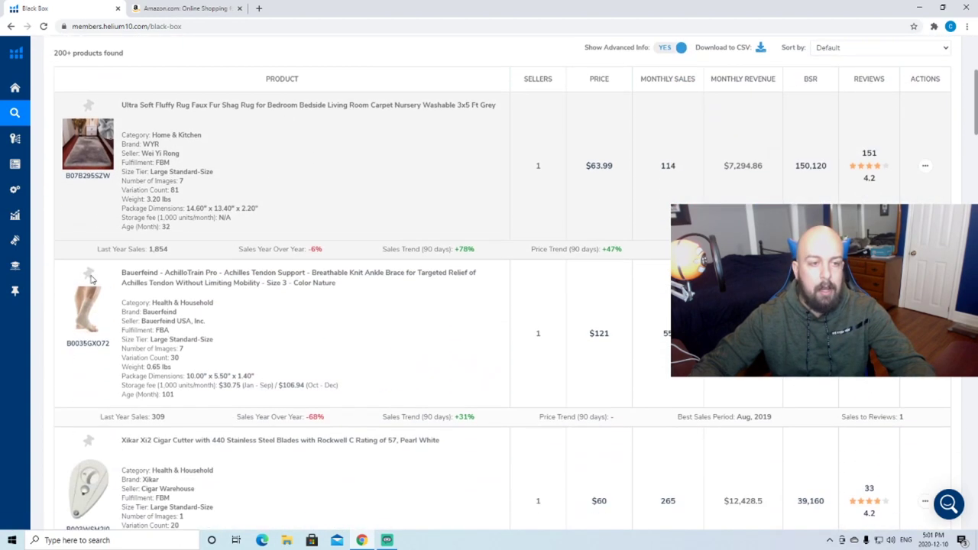
scroll(93, 276, up, 1)
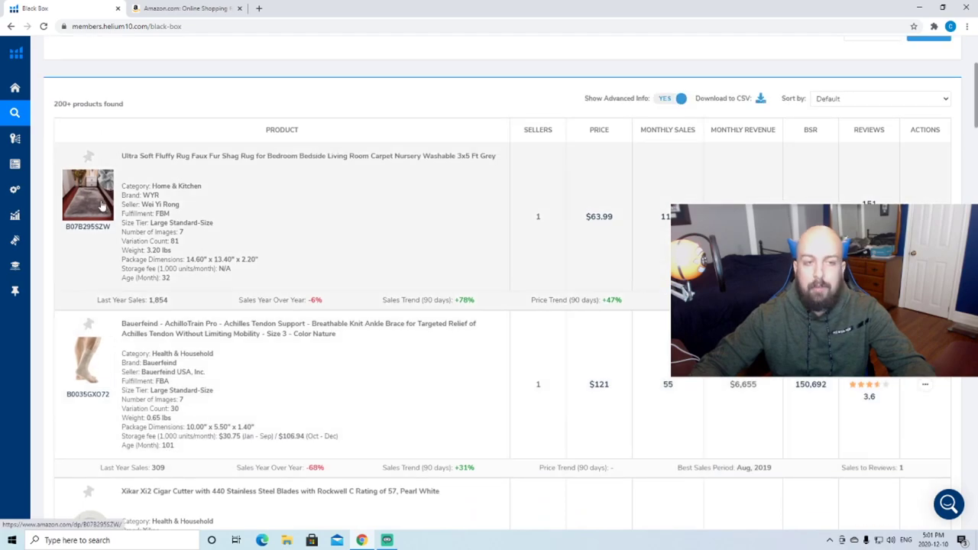
scroll(101, 205, down, 8)
scroll(137, 241, up, 1)
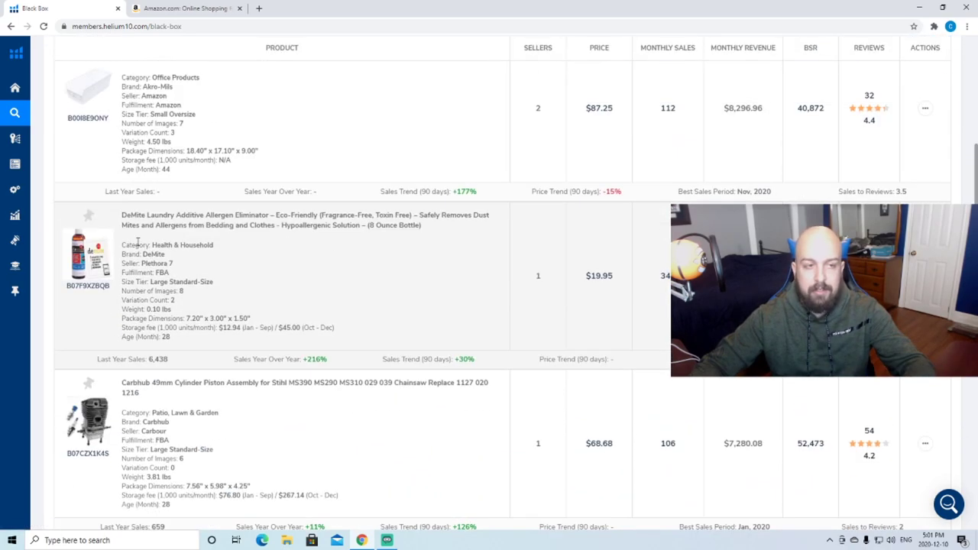
scroll(138, 242, up, 10)
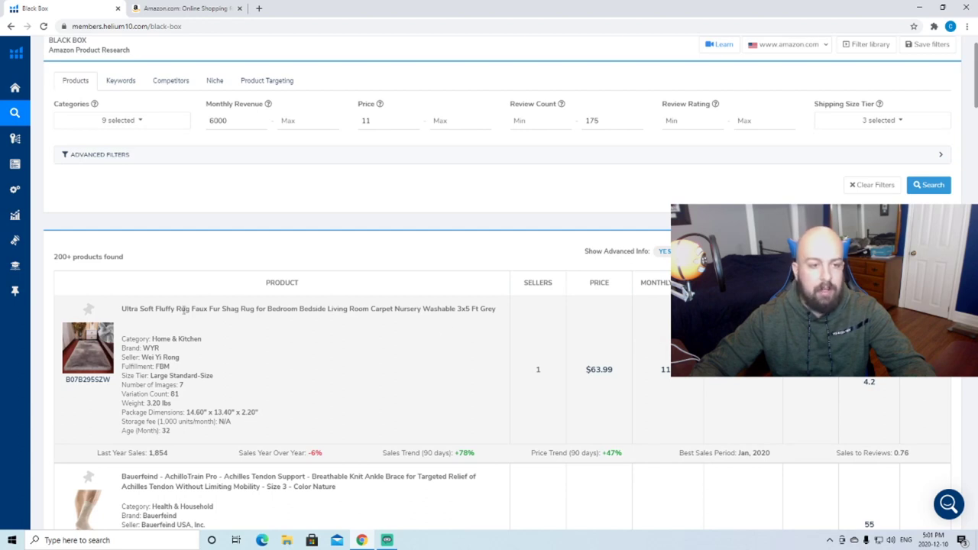
scroll(183, 309, down, 1)
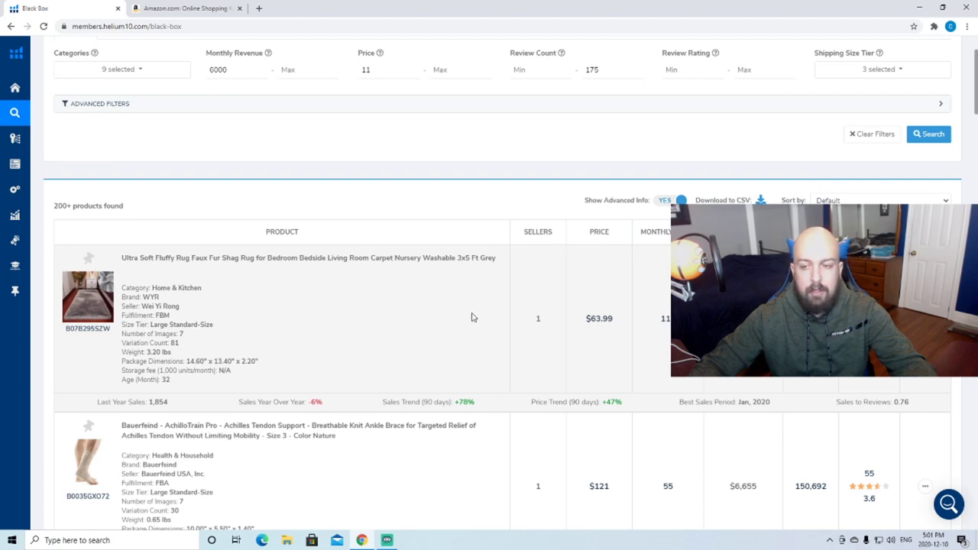
click(101, 299)
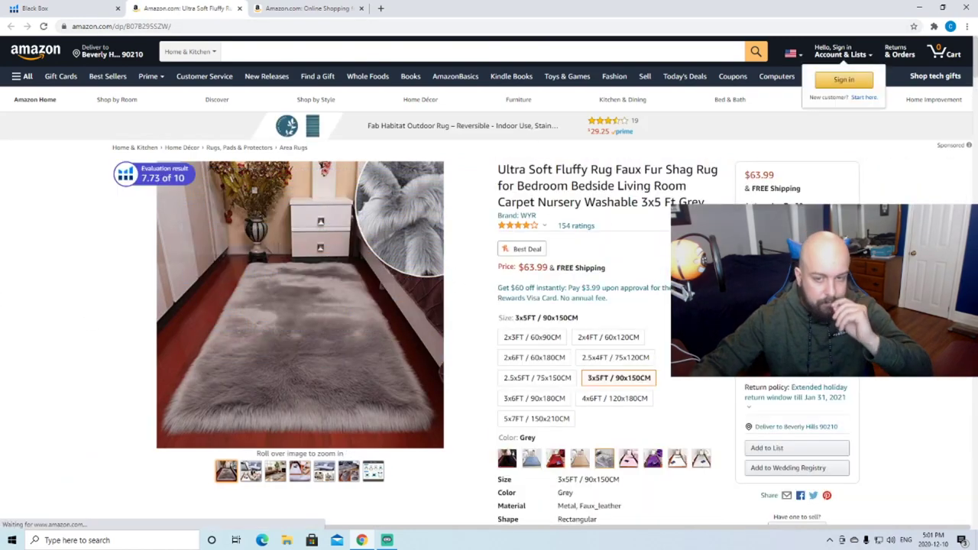
Glance at the Amazon homepage tab, then return to the rug listing
scroll(579, 350, down, 1)
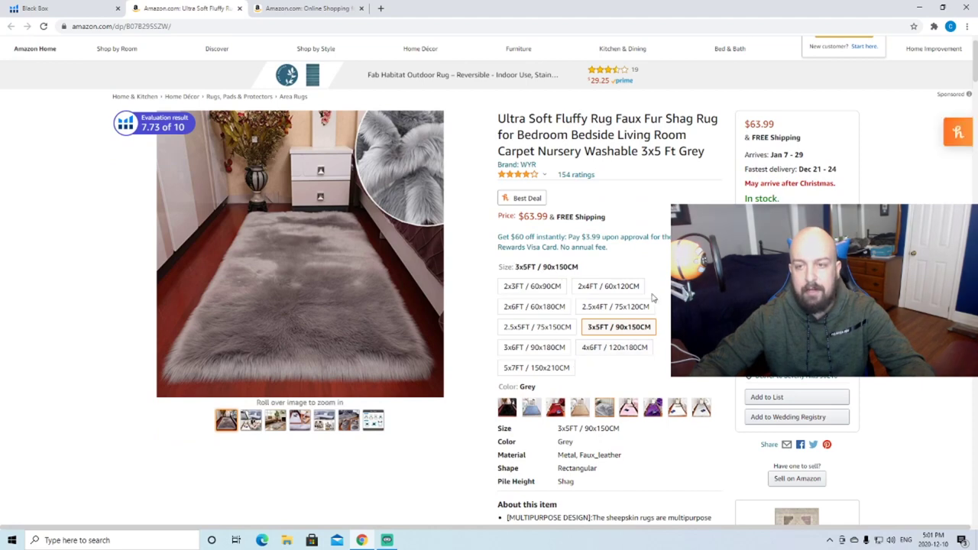
scroll(653, 299, up, 1)
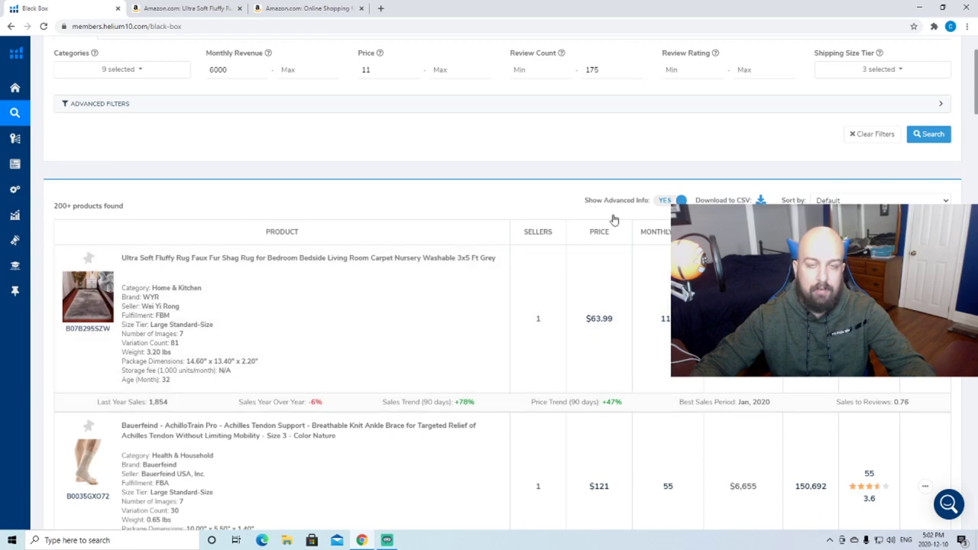
click(301, 9)
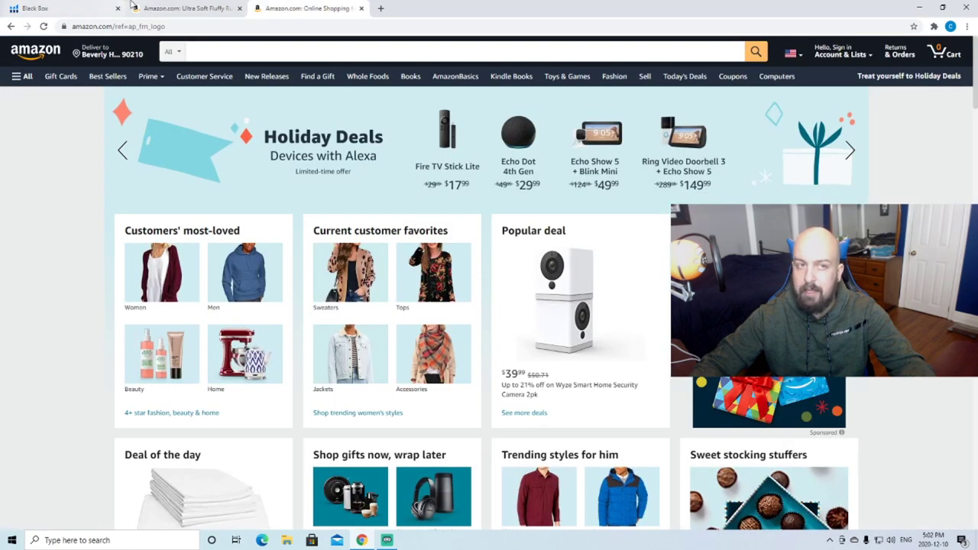
key(ctrl+shift+Tab)
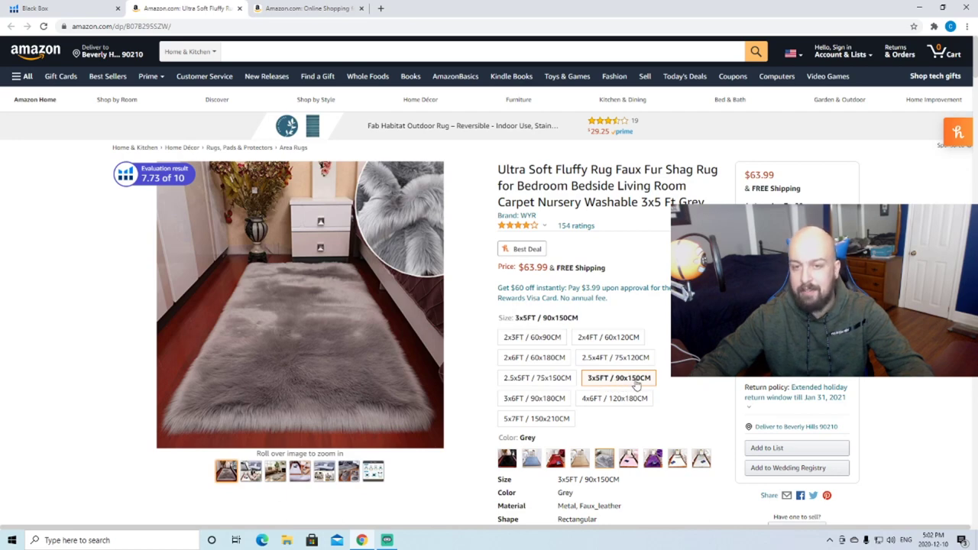
Compare the rug's 2x3FT, 2x4FT, 2.5x5FT and 2x6FT prices, ending on 3x5FT at $63.99
click(547, 345)
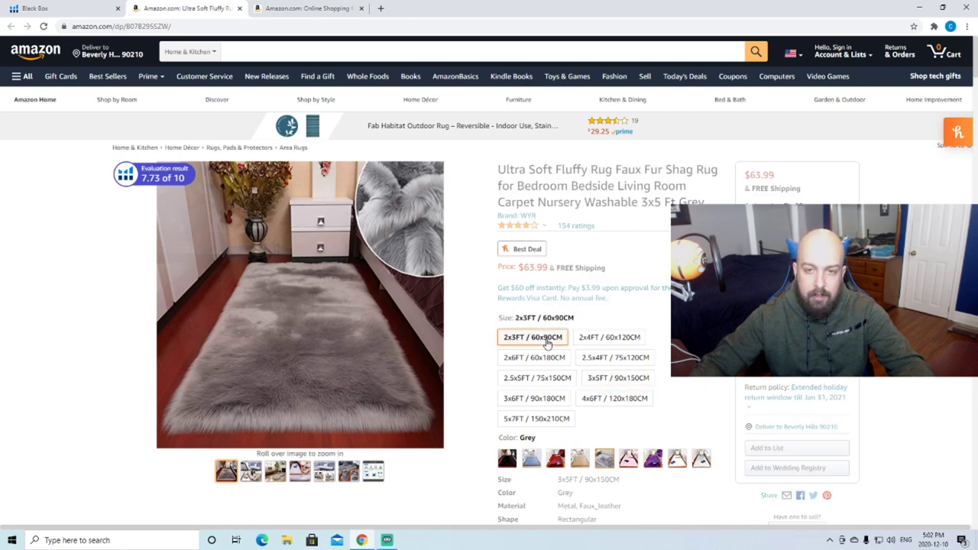
click(589, 357)
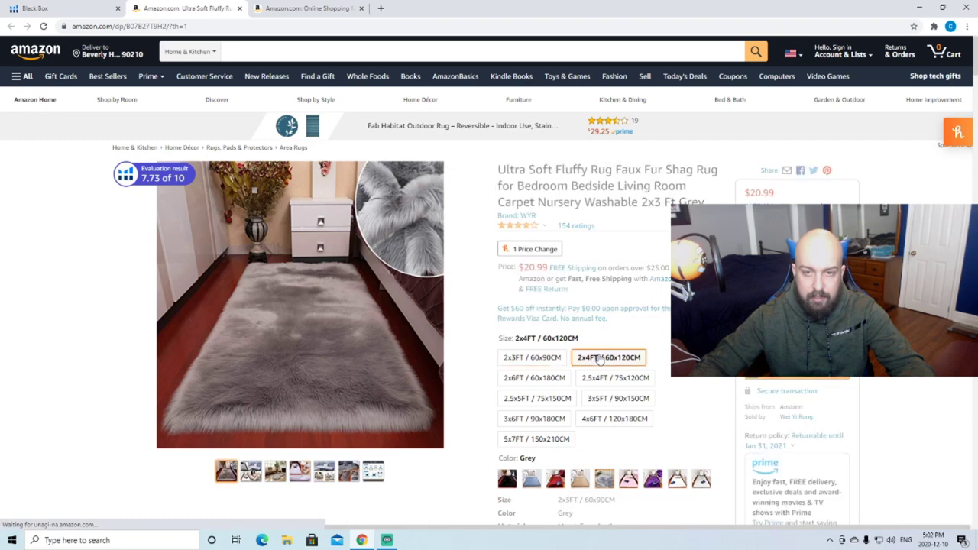
click(535, 377)
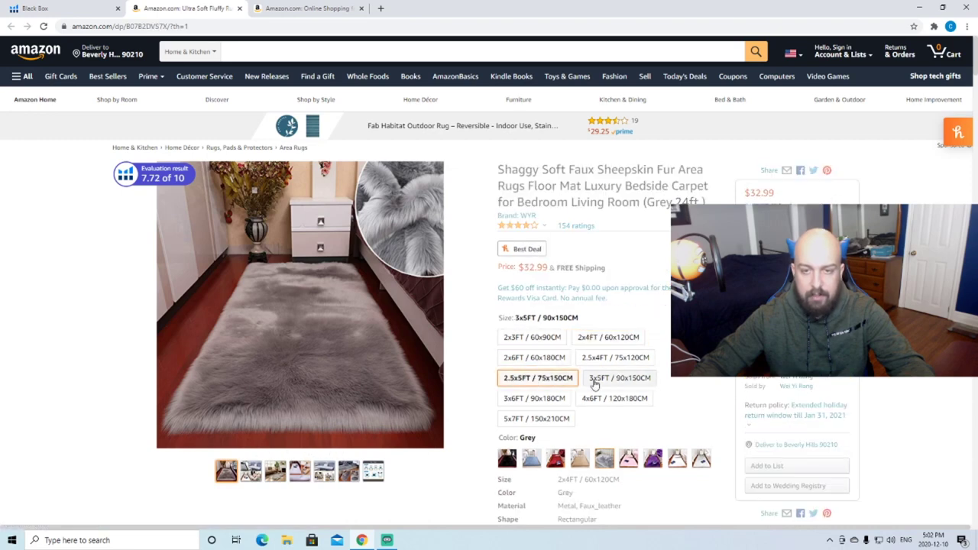
click(537, 359)
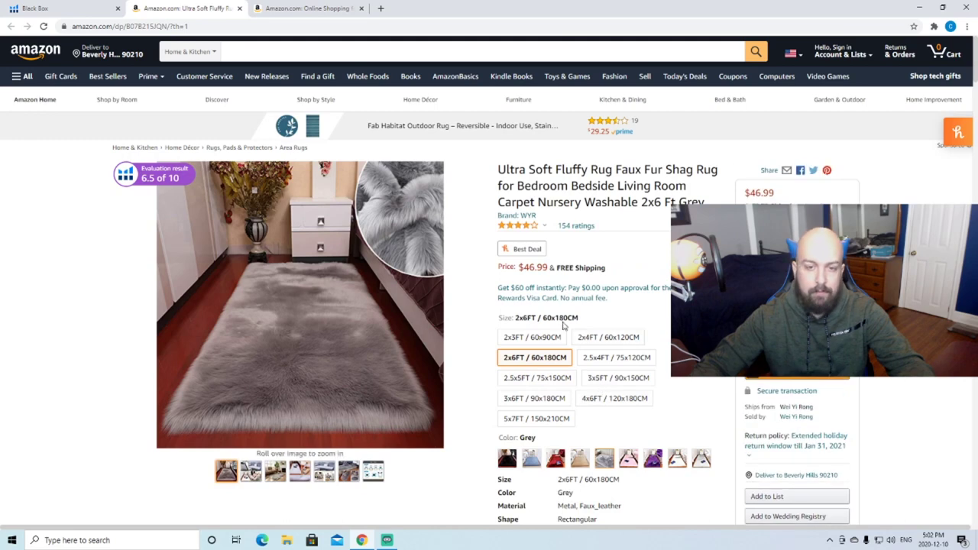
click(546, 339)
click(613, 359)
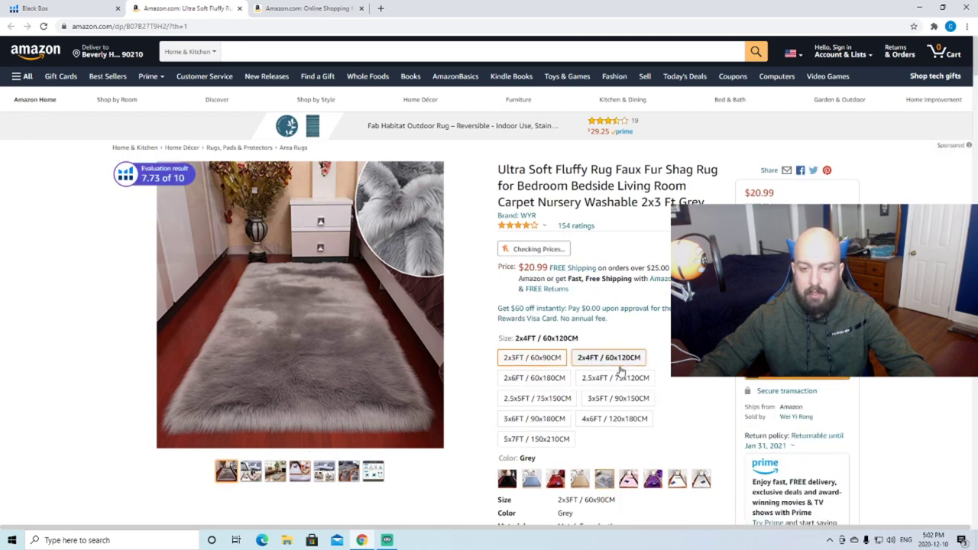
click(620, 382)
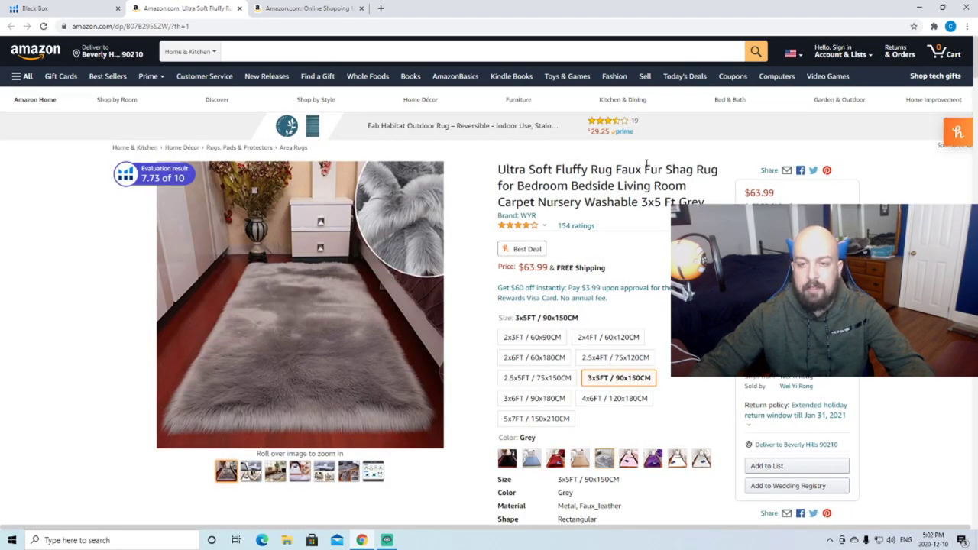
Select the rug keywords in the product title
scroll(609, 186, down, 1)
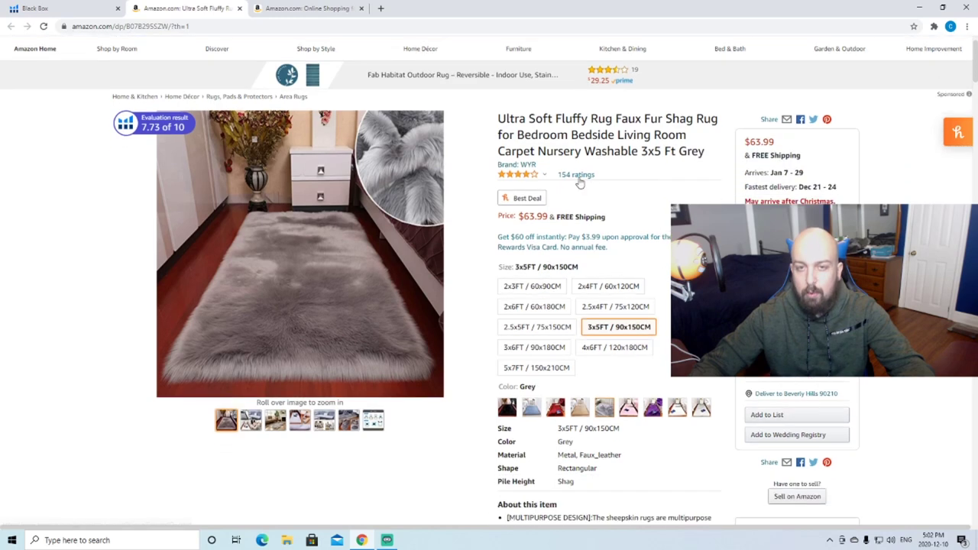
scroll(578, 181, up, 1)
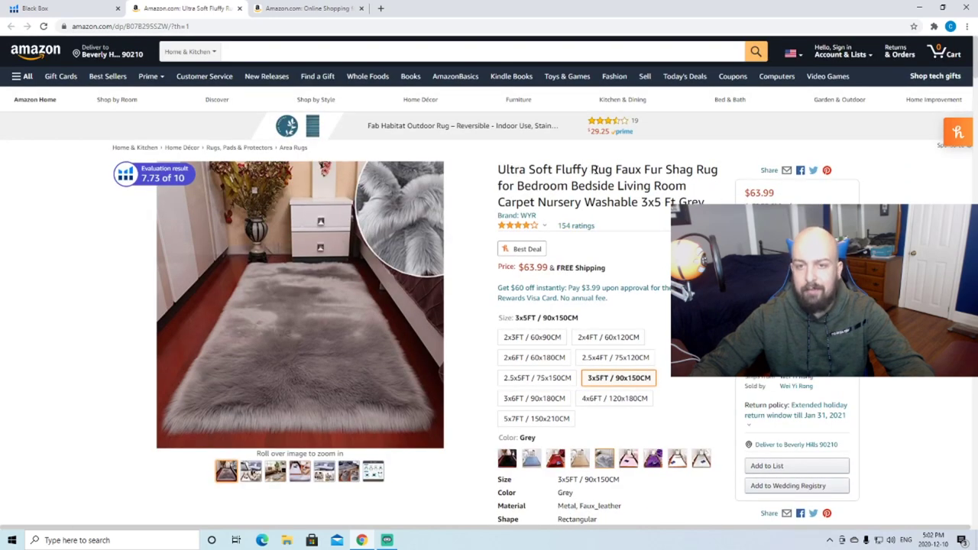
drag(661, 169, 713, 169)
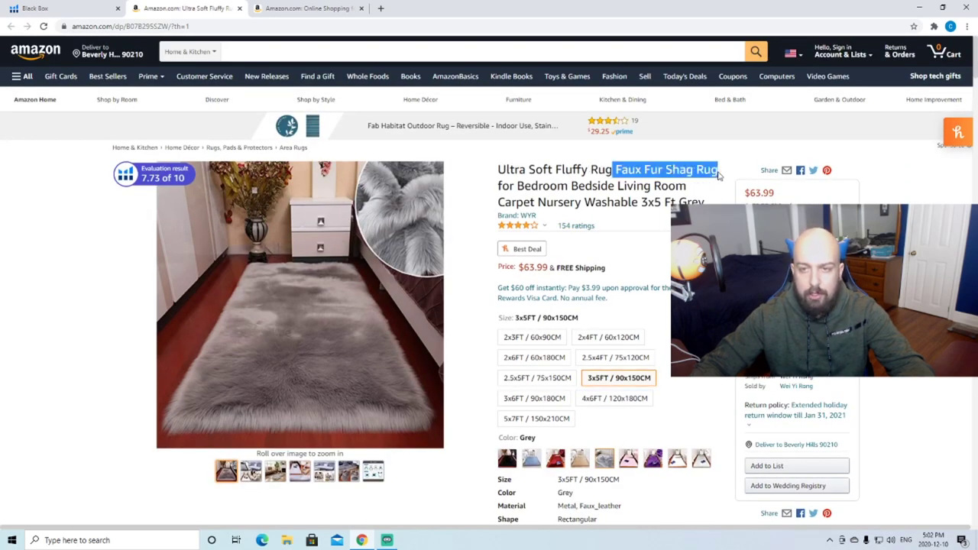
Search All Departments for 'Fluffy Rug Faux Fur Shag Rug' copied from the listing title
click(604, 169)
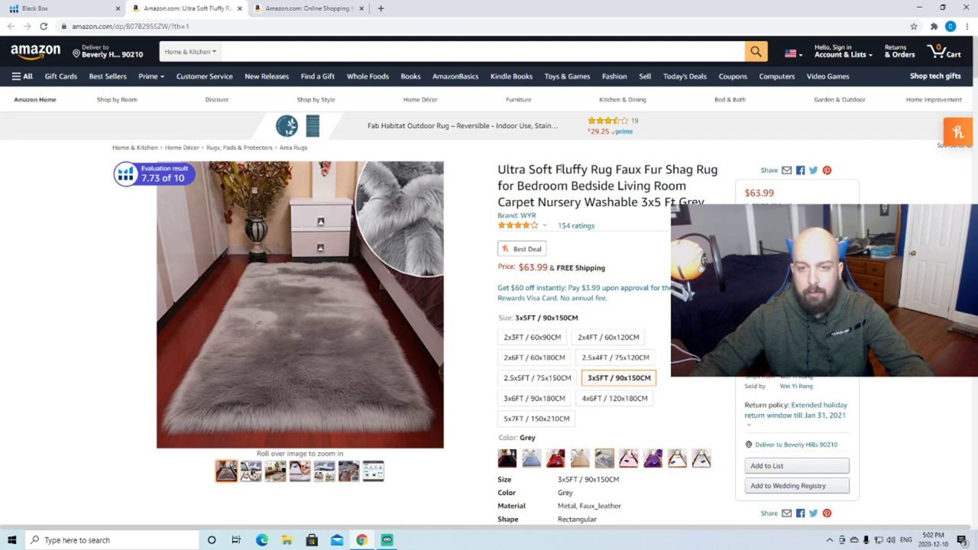
drag(557, 169, 715, 169)
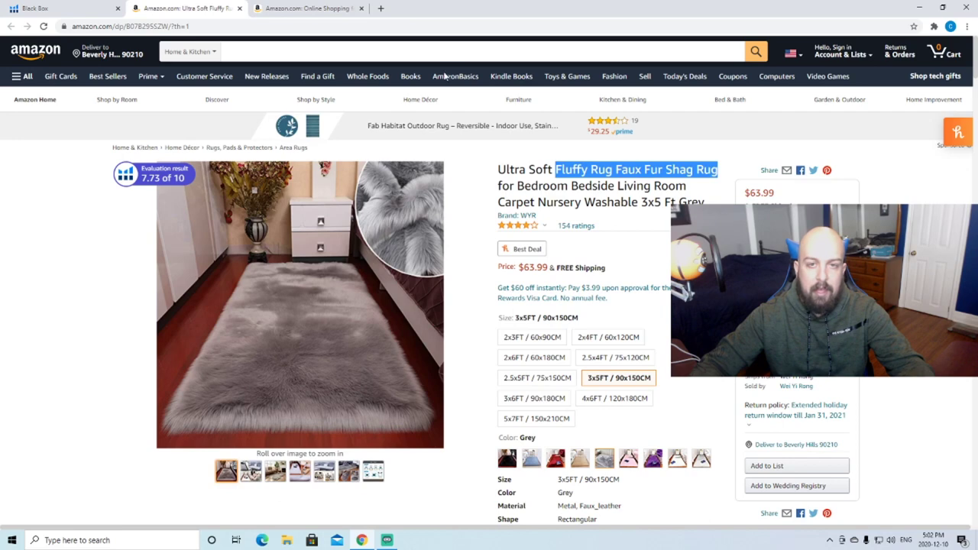
click(210, 52)
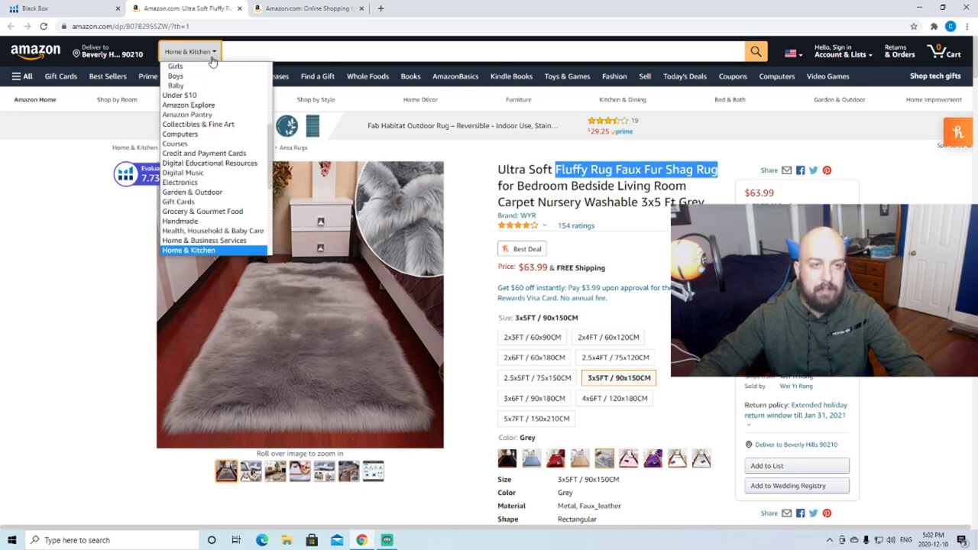
drag(217, 56, 201, 68)
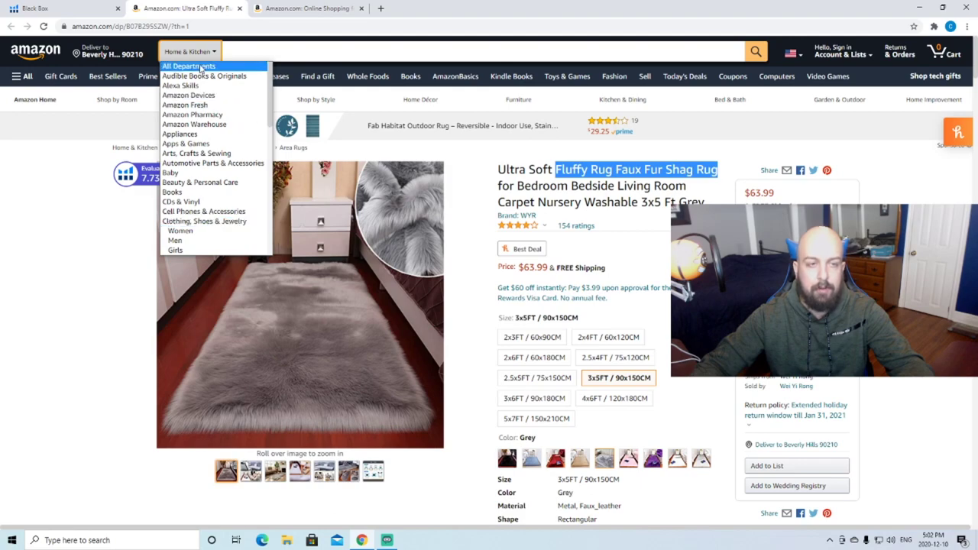
click(201, 68)
click(261, 51)
text(Fluffy Rug Faux Fur Shag Rug)
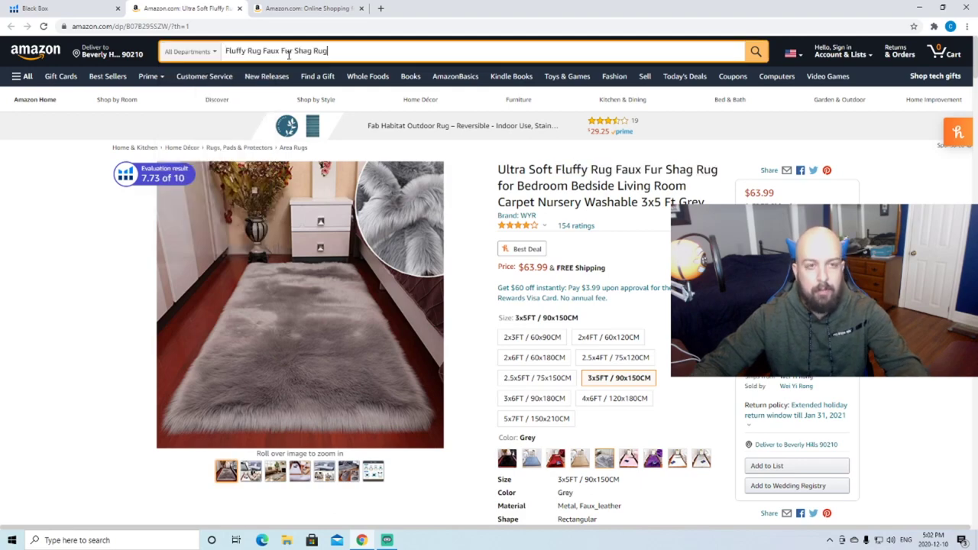
key(Return)
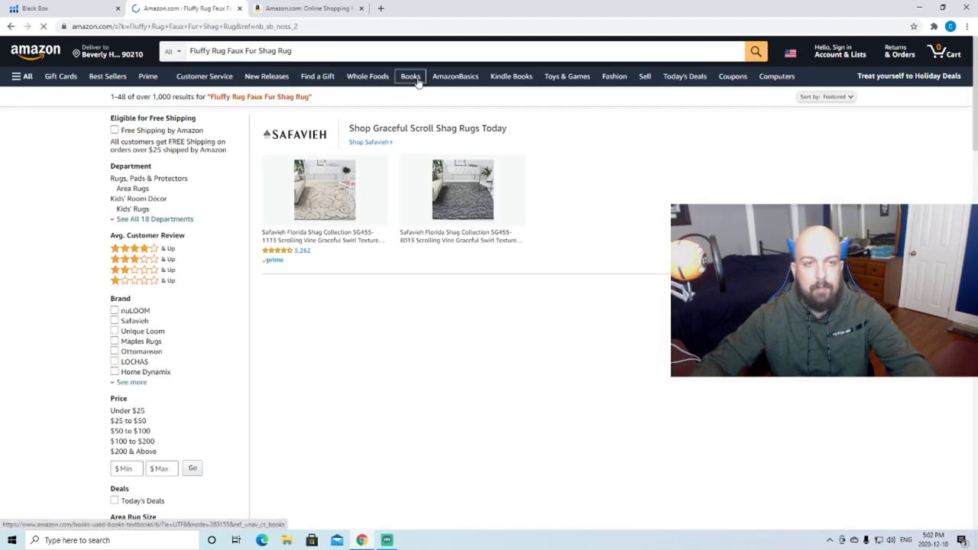
scroll(505, 228, down, 2)
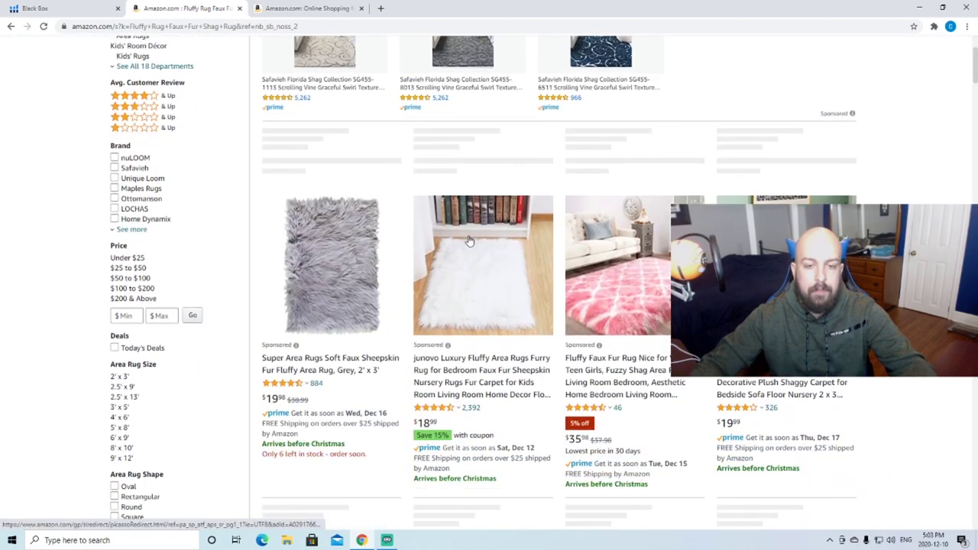
scroll(535, 229, down, 3)
scroll(761, 192, down, 2)
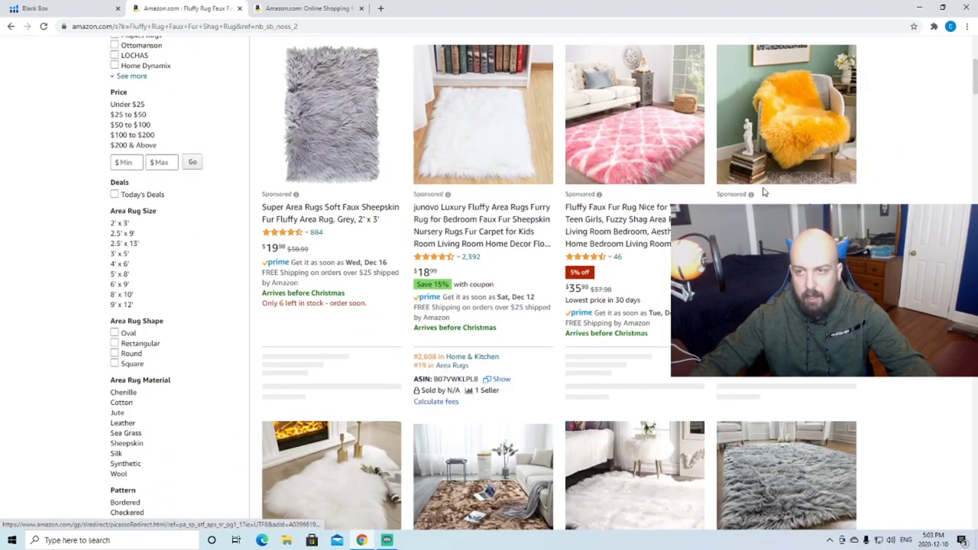
scroll(469, 196, down, 2)
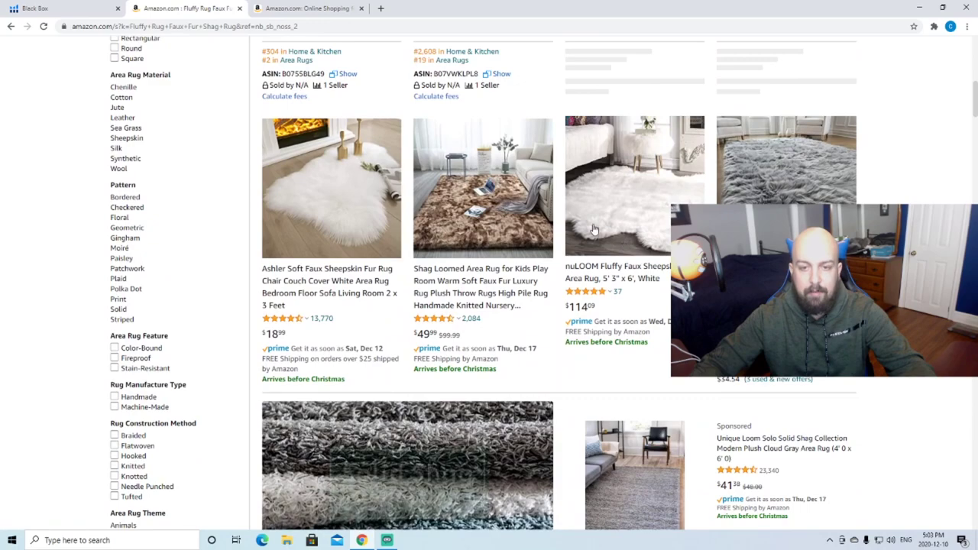
scroll(469, 196, down, 1)
scroll(398, 245, up, 1)
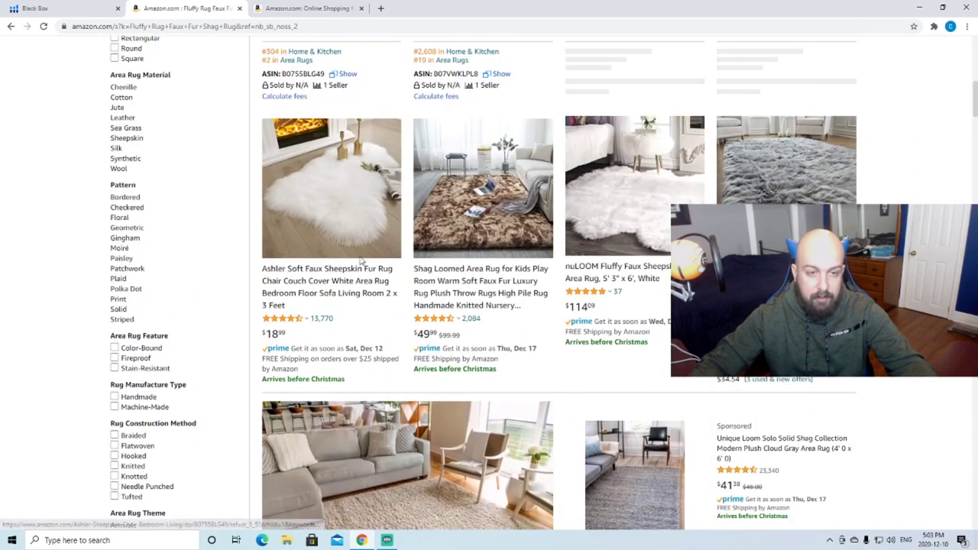
scroll(364, 253, down, 7)
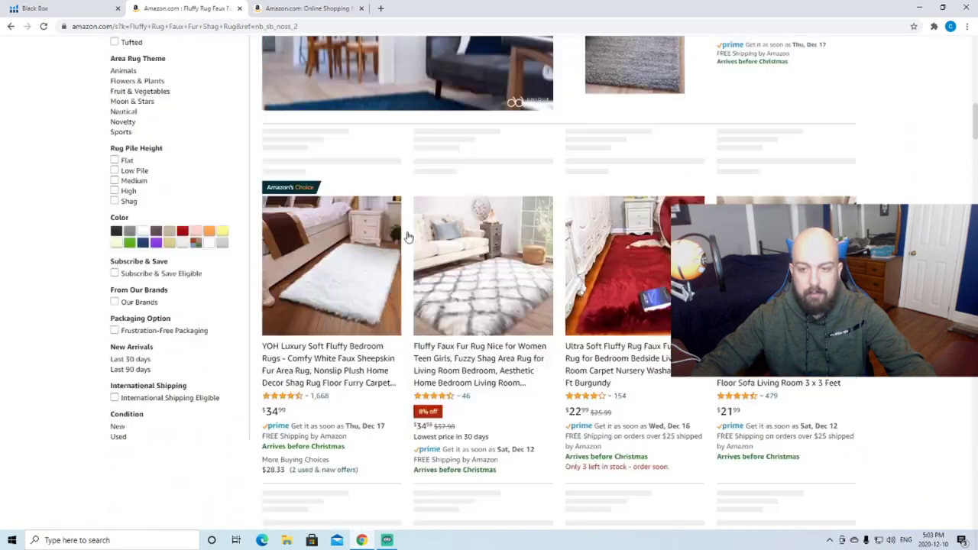
scroll(611, 277, up, 15)
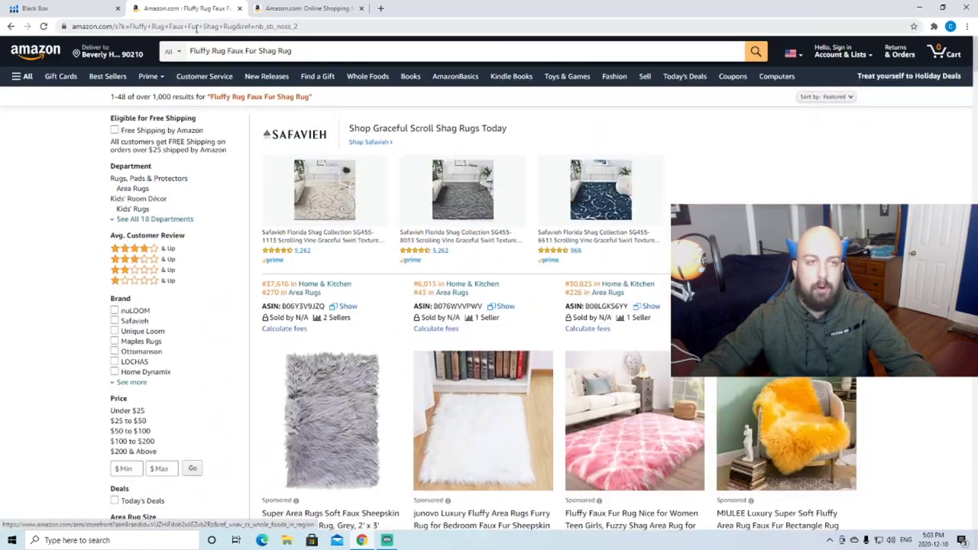
click(46, 9)
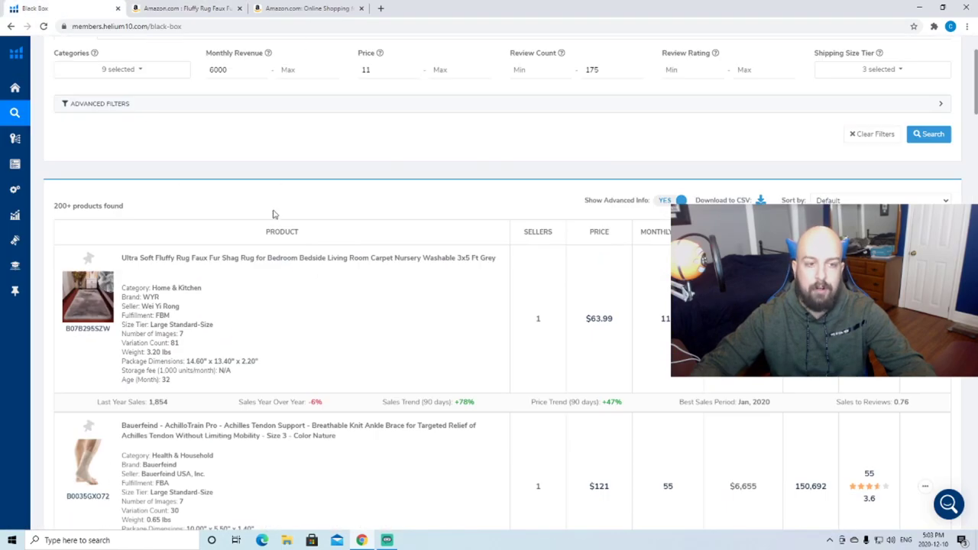
click(183, 8)
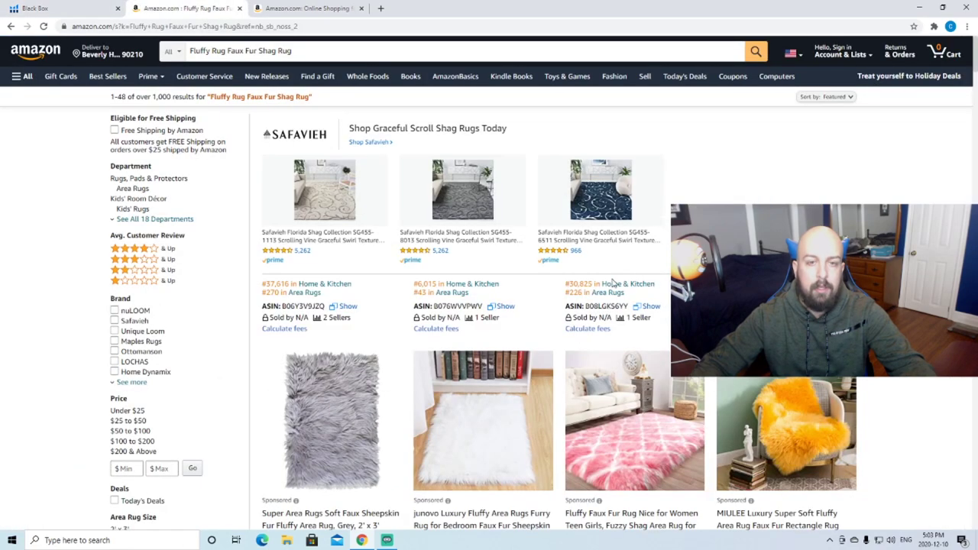
click(933, 27)
Run Xray on the rug search results and scroll its table to the BSR and review columns
click(821, 97)
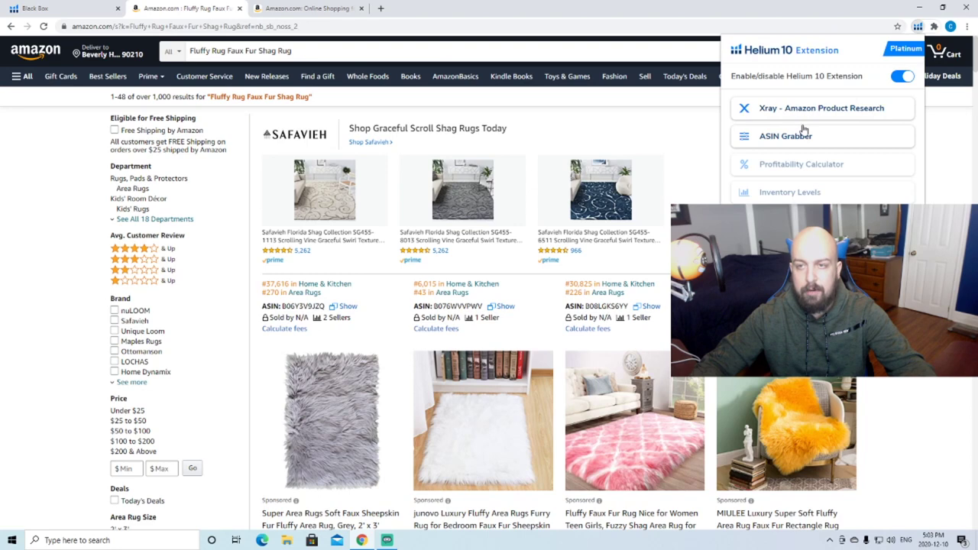
click(811, 112)
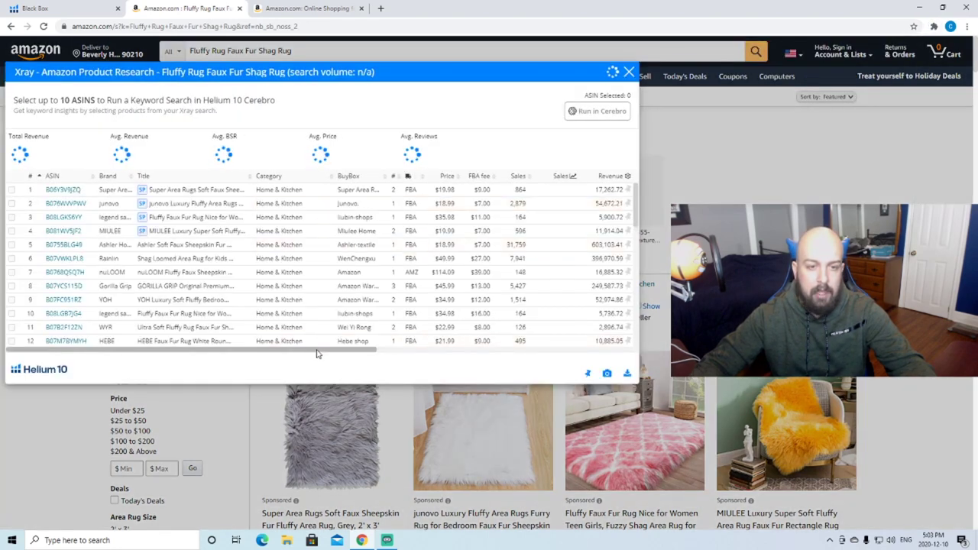
drag(317, 353, 379, 354)
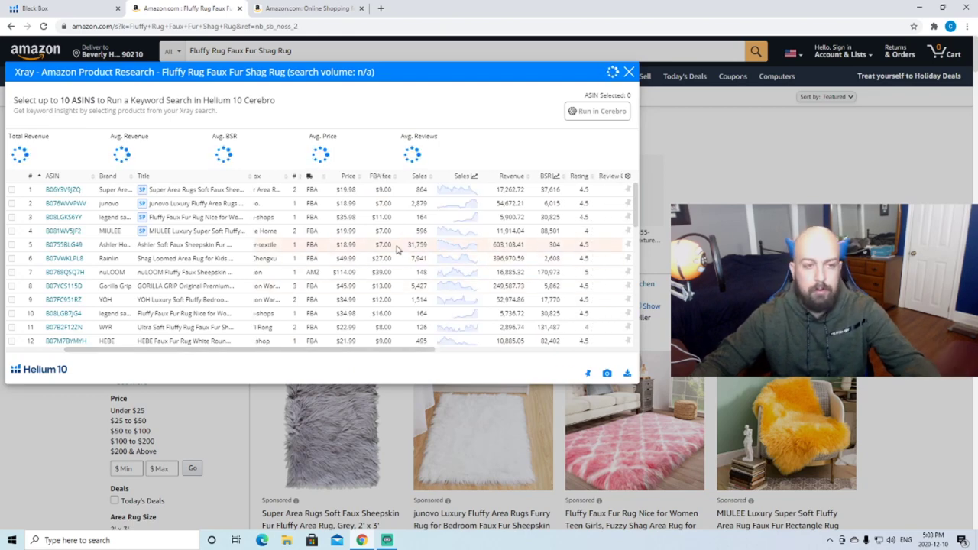
scroll(305, 337, down, 2)
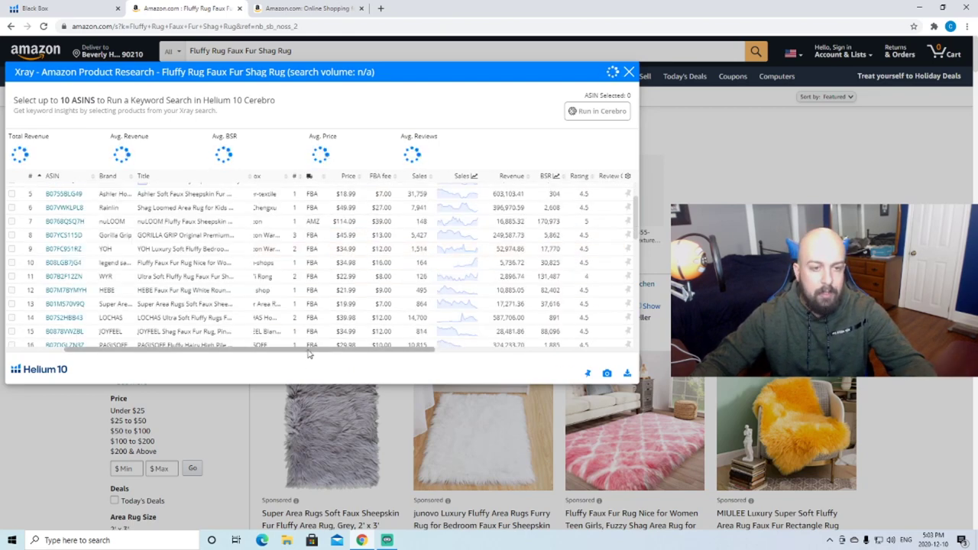
drag(310, 351, 351, 352)
scroll(398, 275, up, 2)
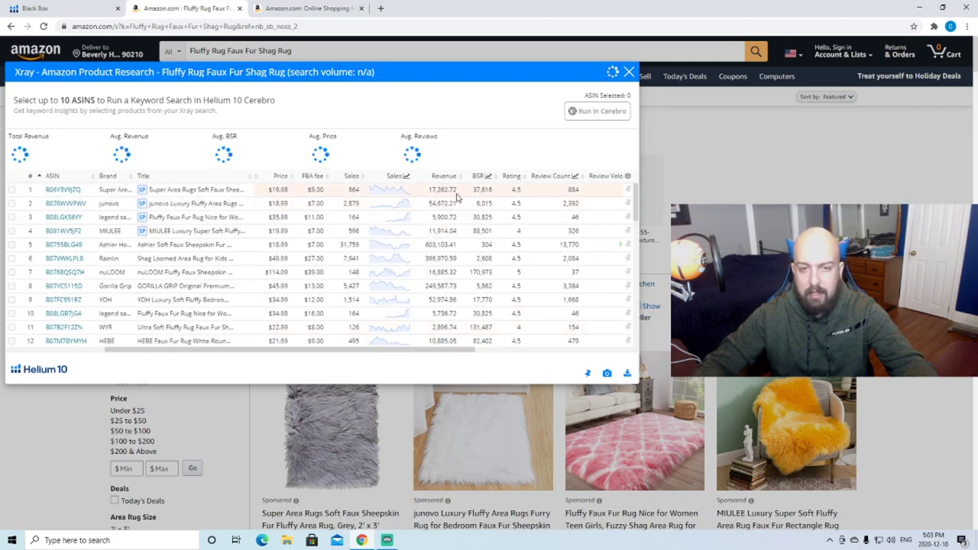
scroll(455, 203, down, 2)
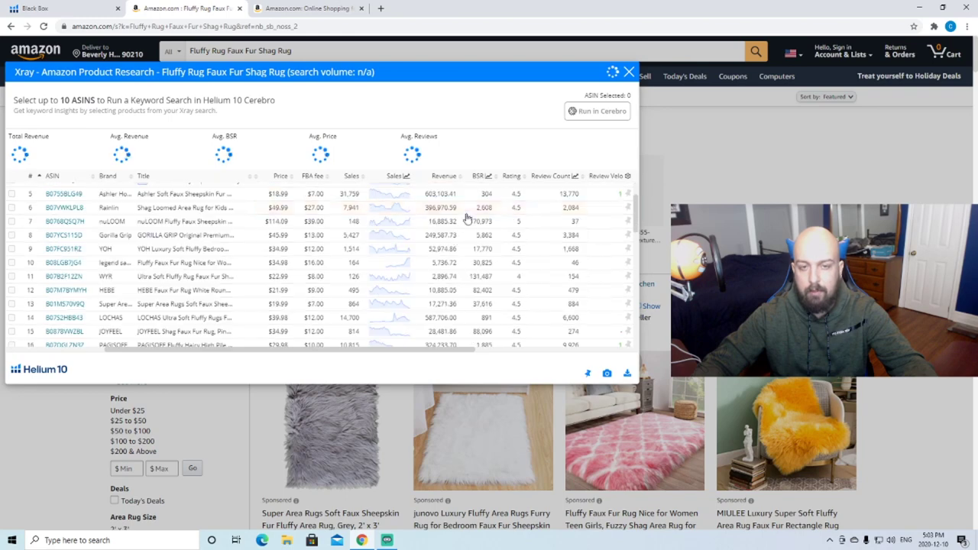
scroll(451, 210, up, 2)
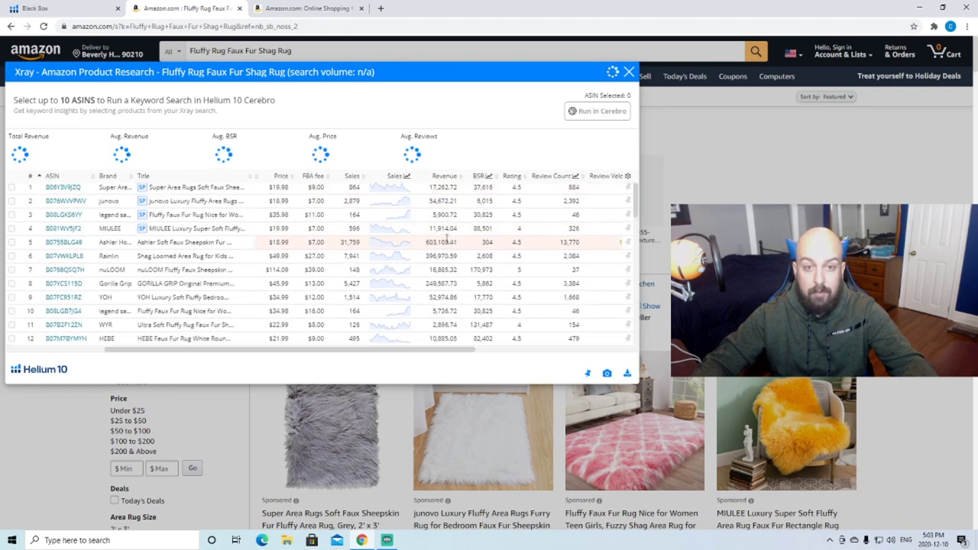
scroll(447, 217, down, 2)
scroll(447, 215, up, 2)
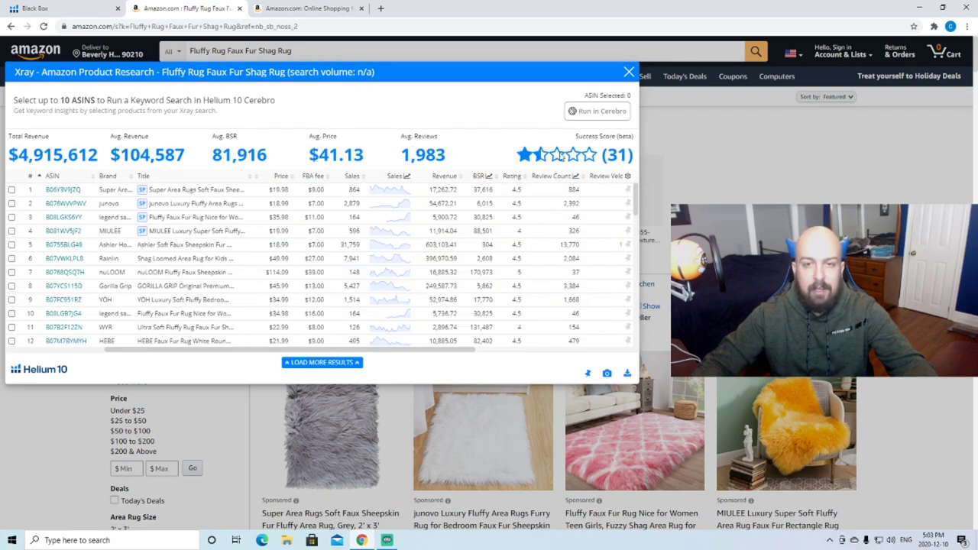
mouse_move(603, 155)
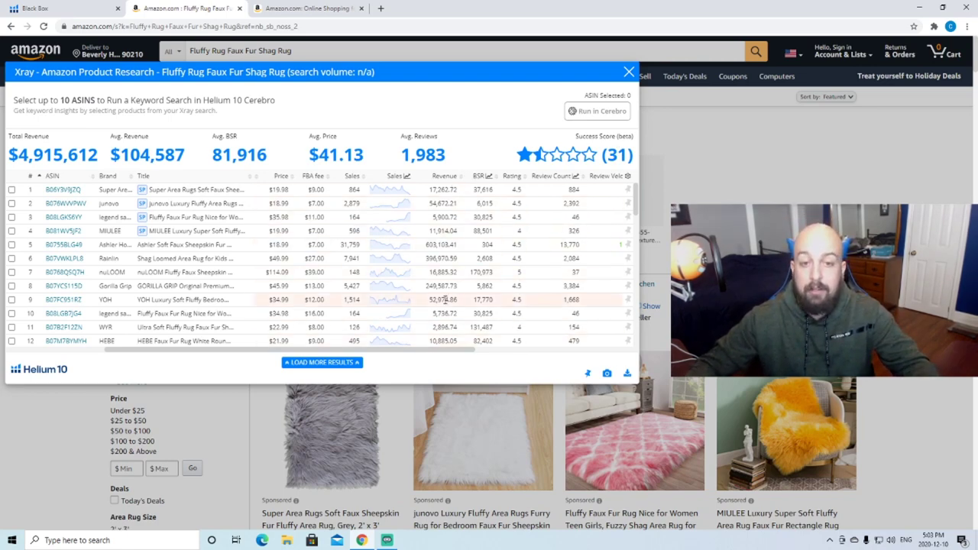
drag(424, 352, 473, 350)
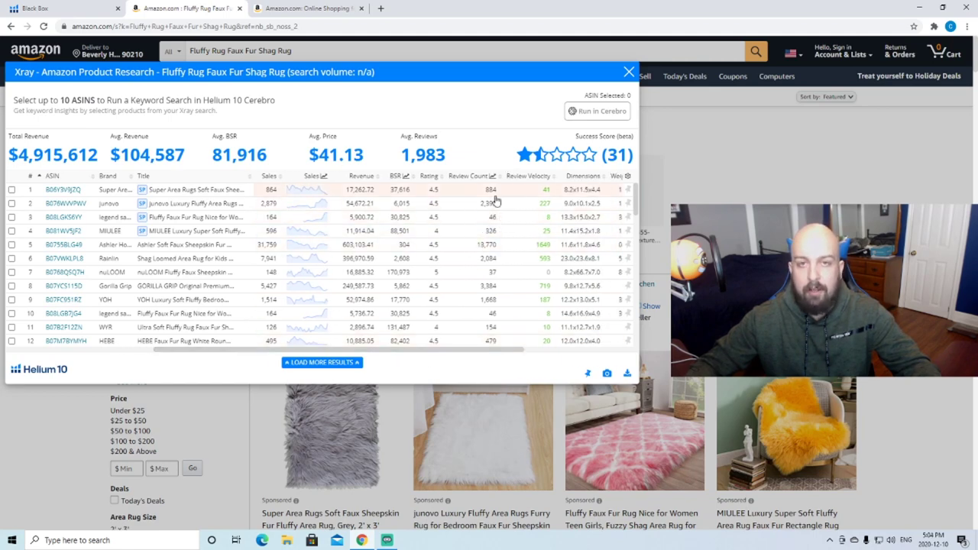
Open the Amazon listing for pink fluffy faux fur rug ASIN B08LGKS6YY from Xray row 3
scroll(496, 221, down, 1)
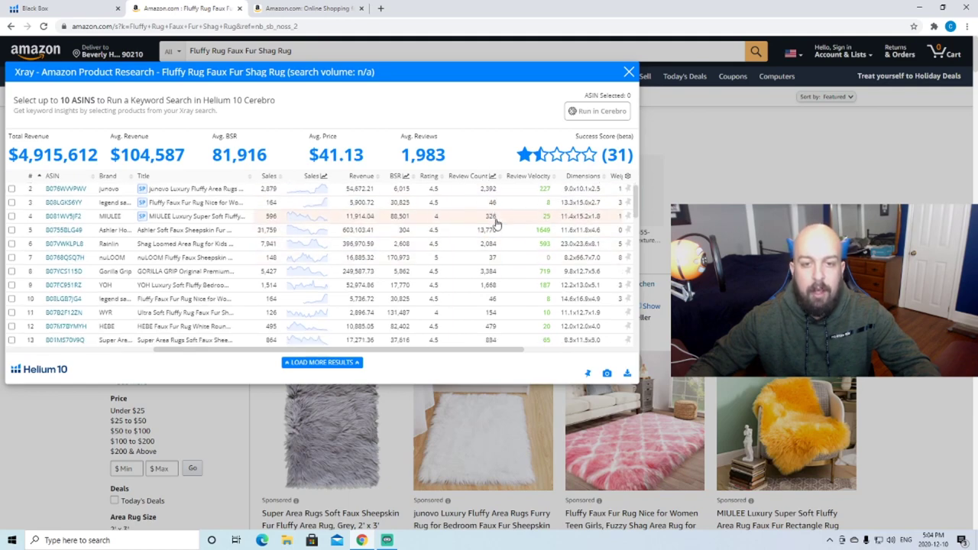
scroll(495, 222, down, 3)
scroll(498, 240, up, 4)
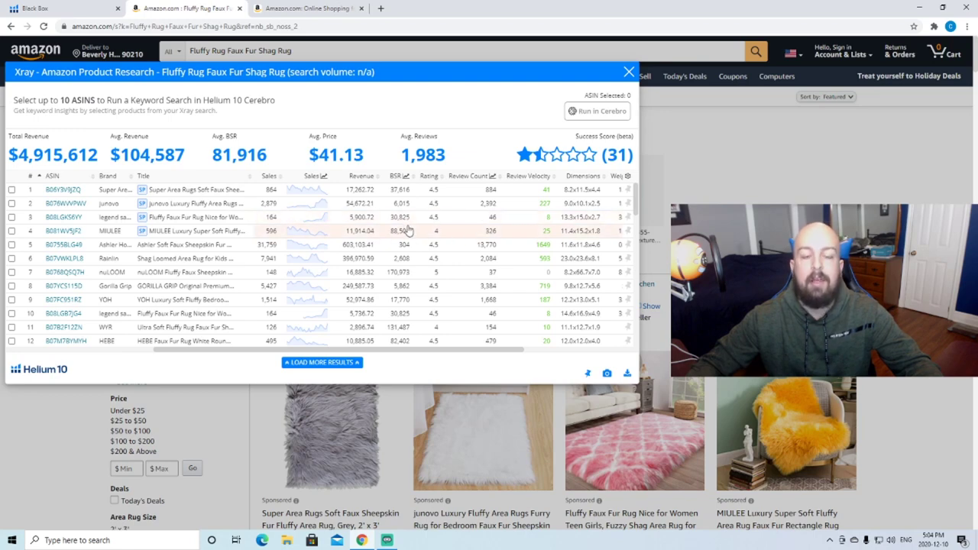
scroll(449, 227, down, 2)
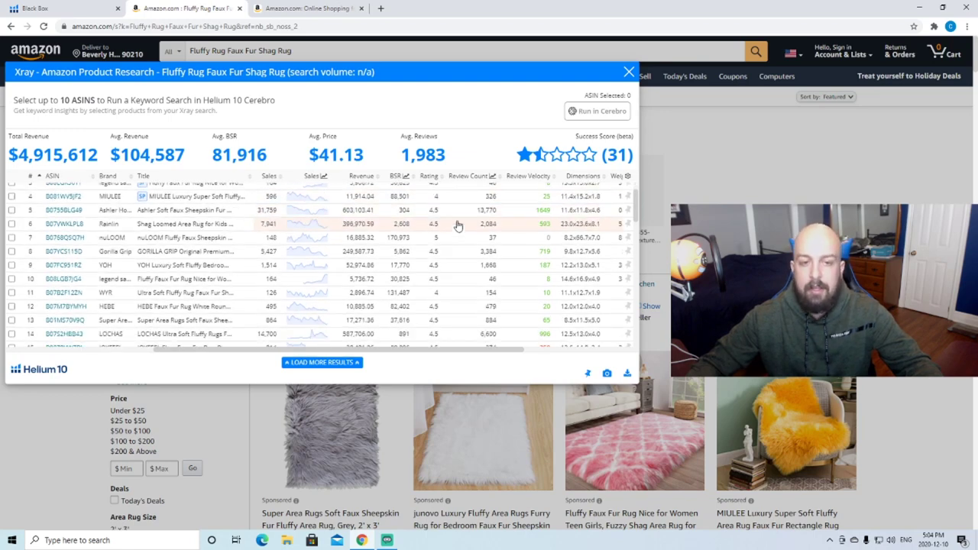
scroll(452, 229, up, 2)
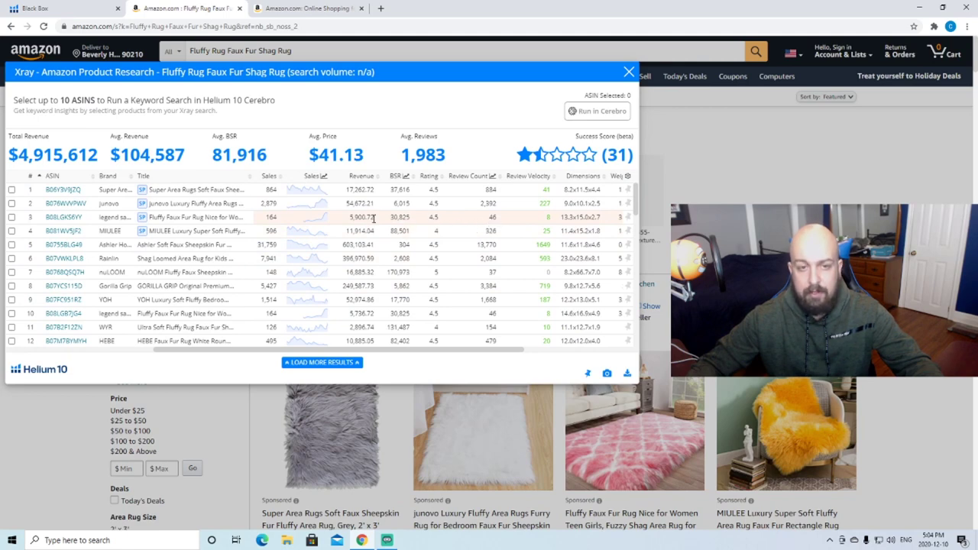
click(74, 218)
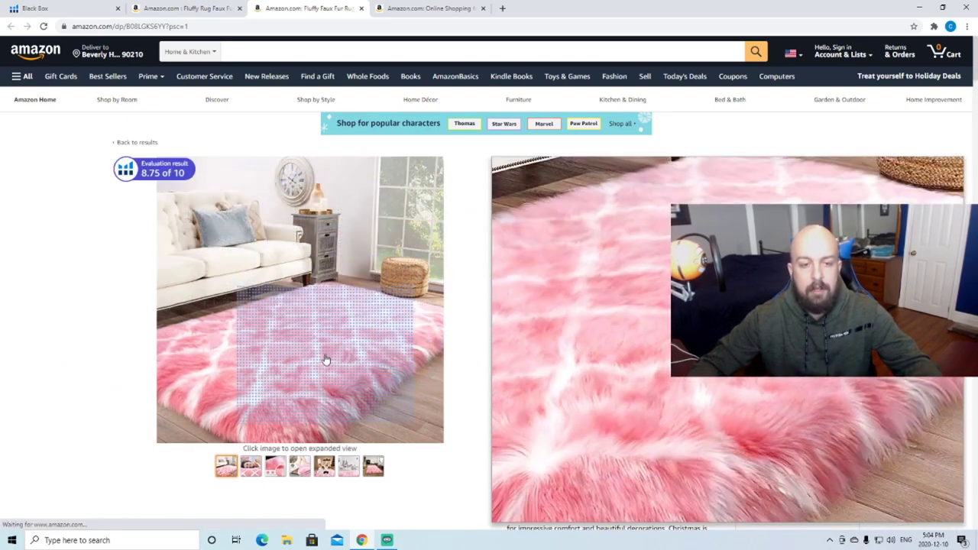
On the pink rug's product page, view its Black, Grey and White colour variants
click(405, 8)
click(180, 8)
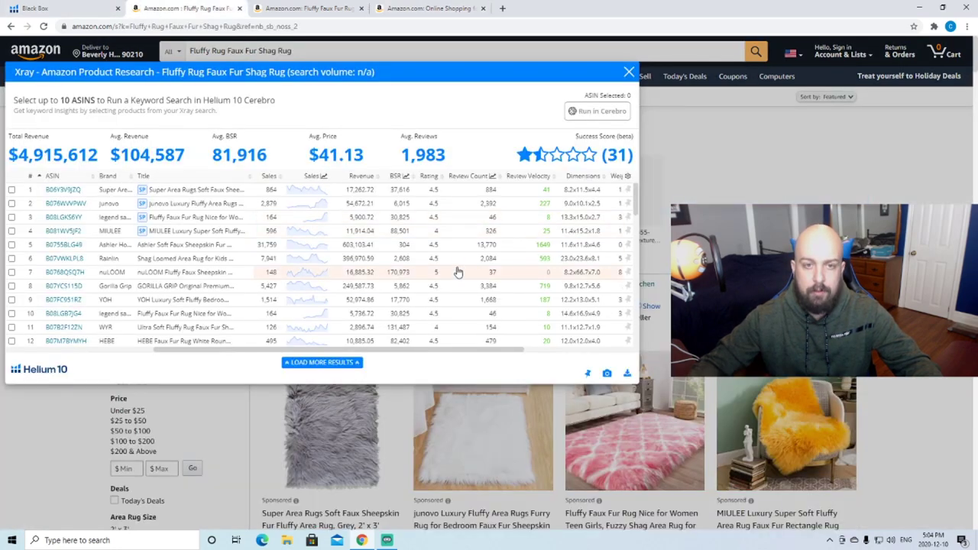
click(302, 7)
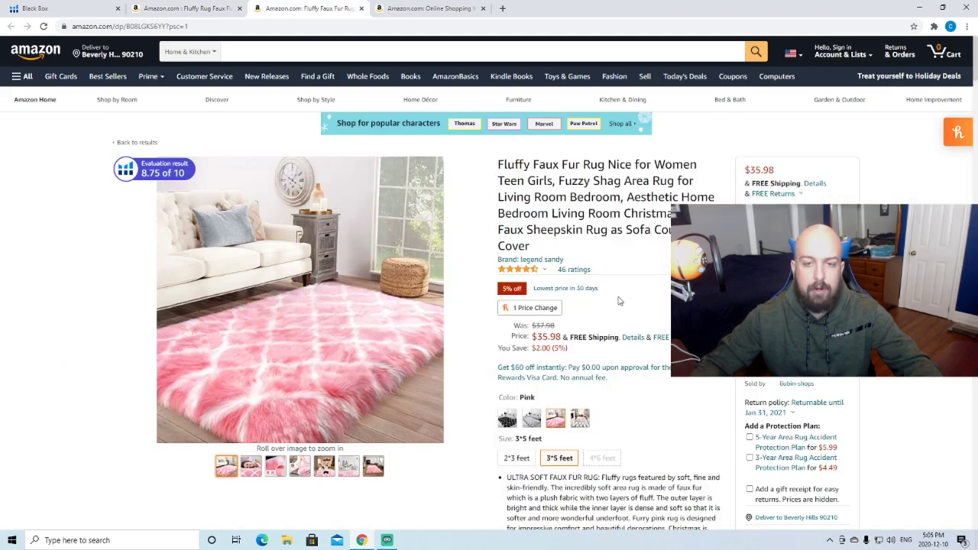
scroll(535, 267, down, 1)
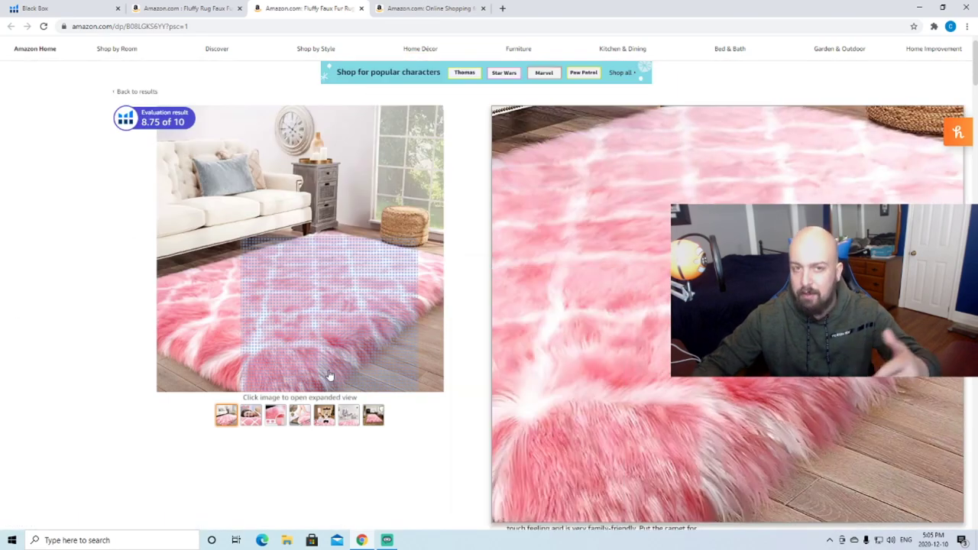
mouse_move(420, 48)
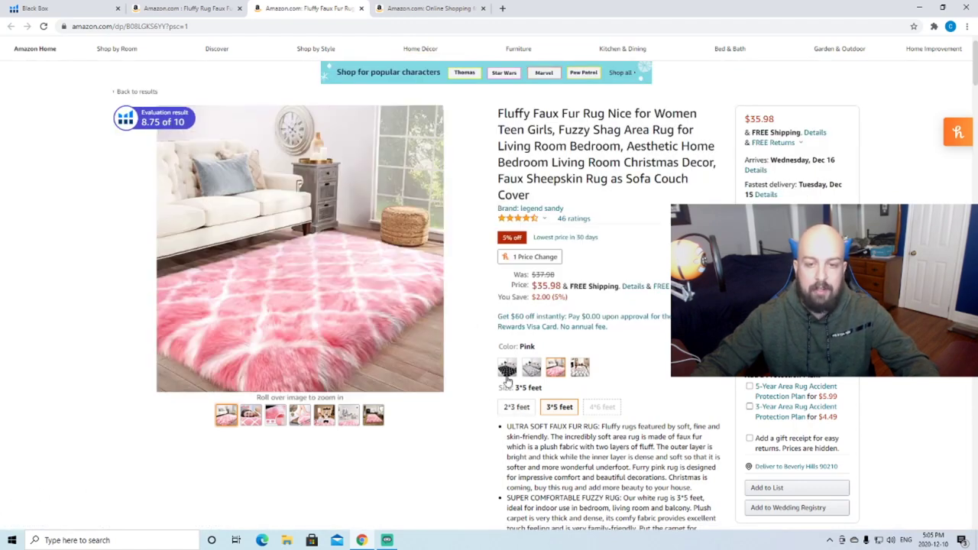
click(506, 370)
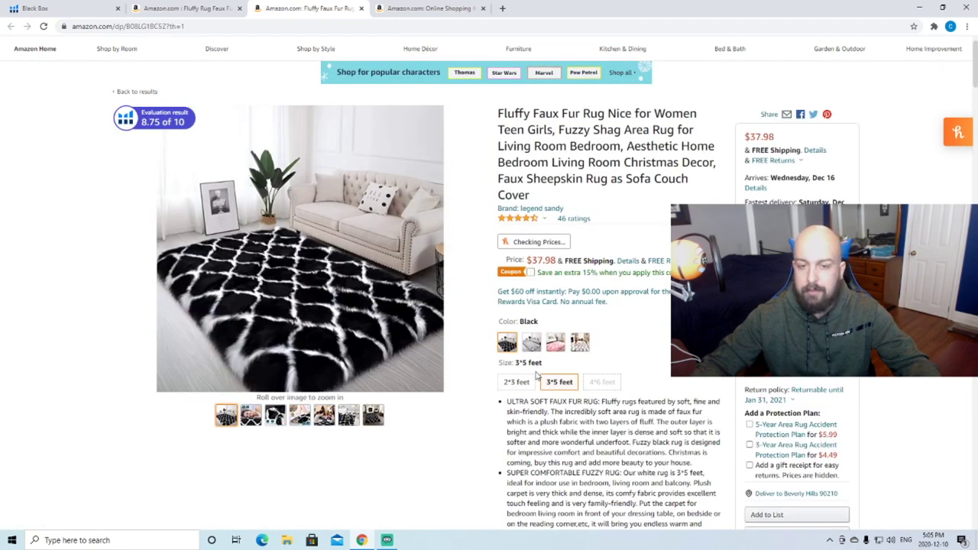
click(532, 341)
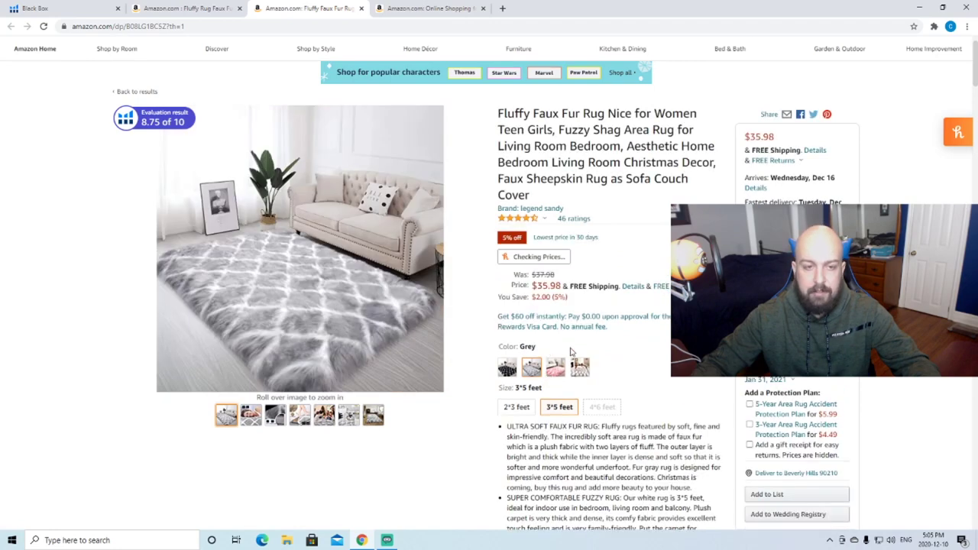
click(583, 370)
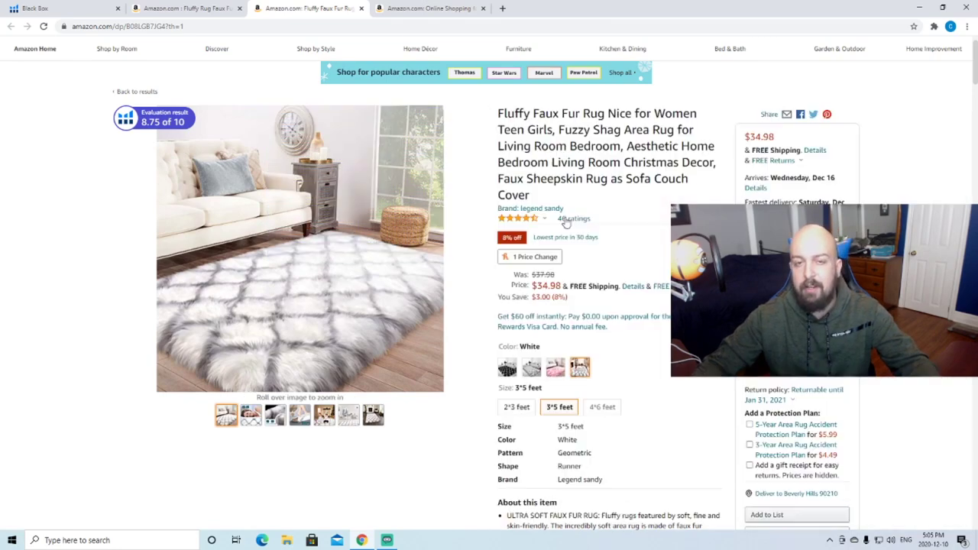
Go back to the Xray search results and open the Rainlin shag rug's product page
mouse_move(344, 146)
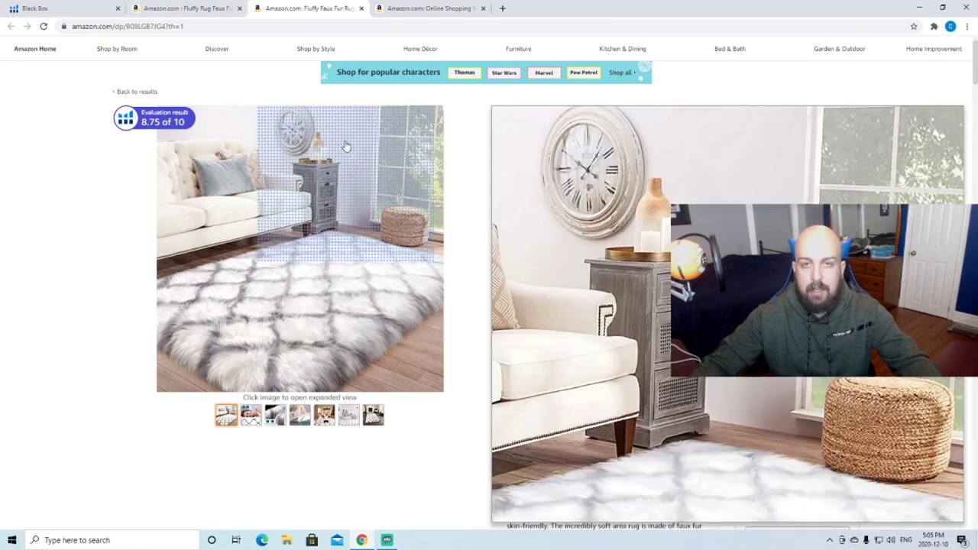
click(428, 7)
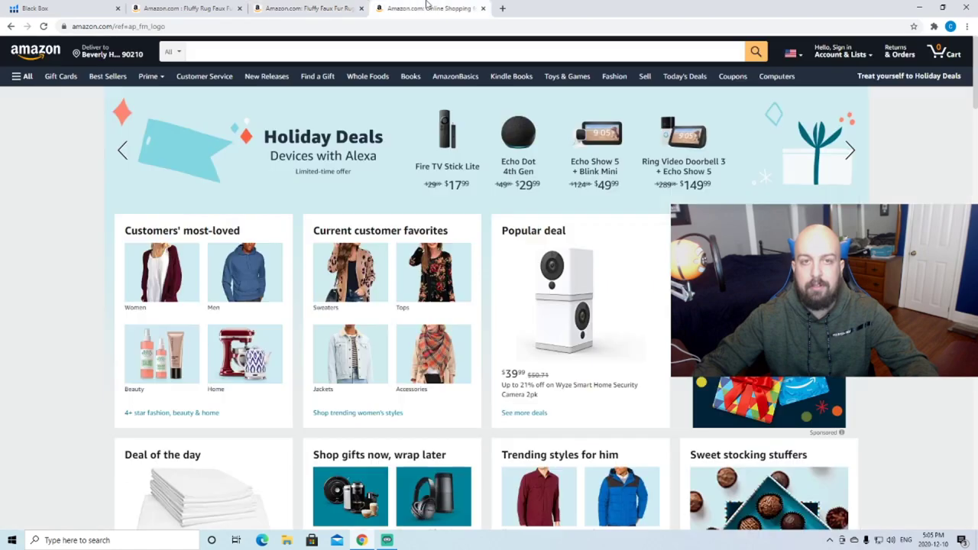
click(305, 7)
click(220, 8)
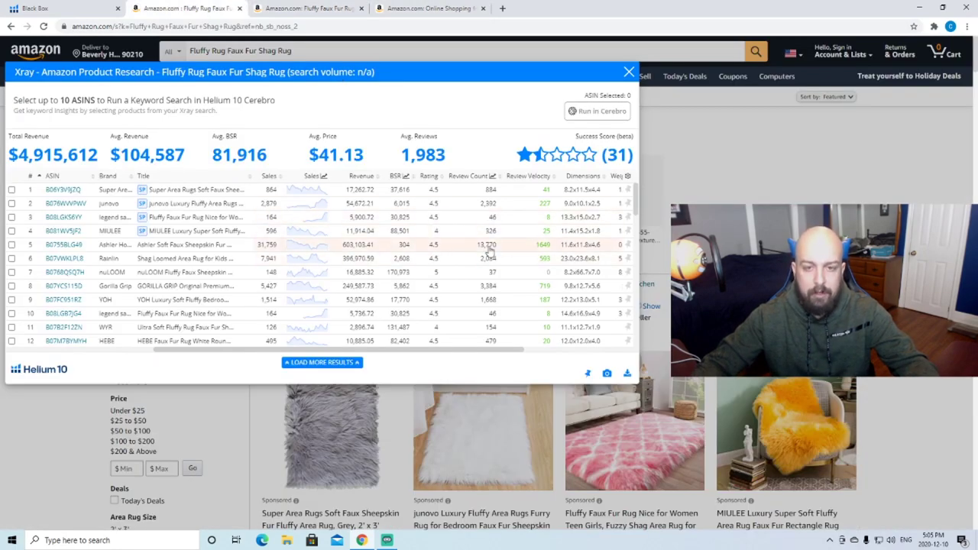
scroll(489, 251, down, 1)
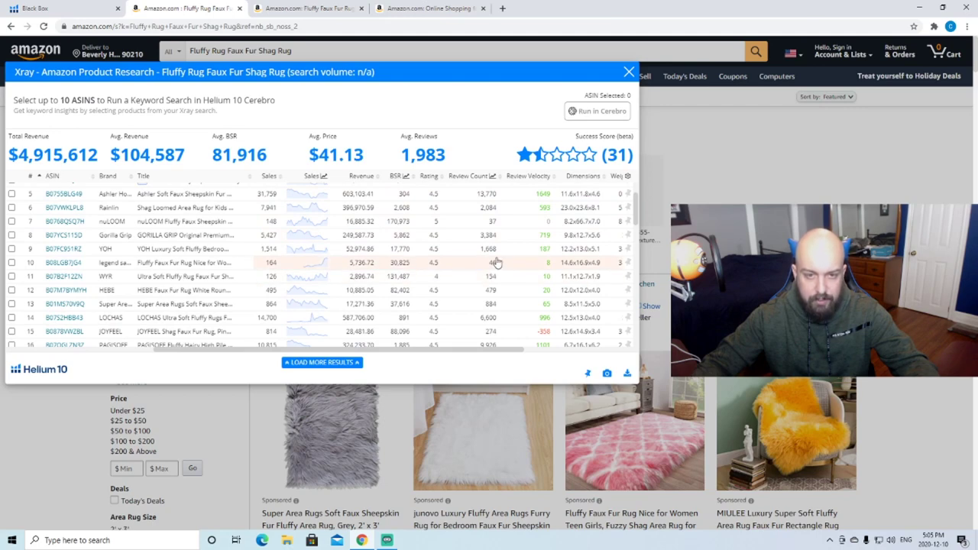
scroll(496, 262, down, 2)
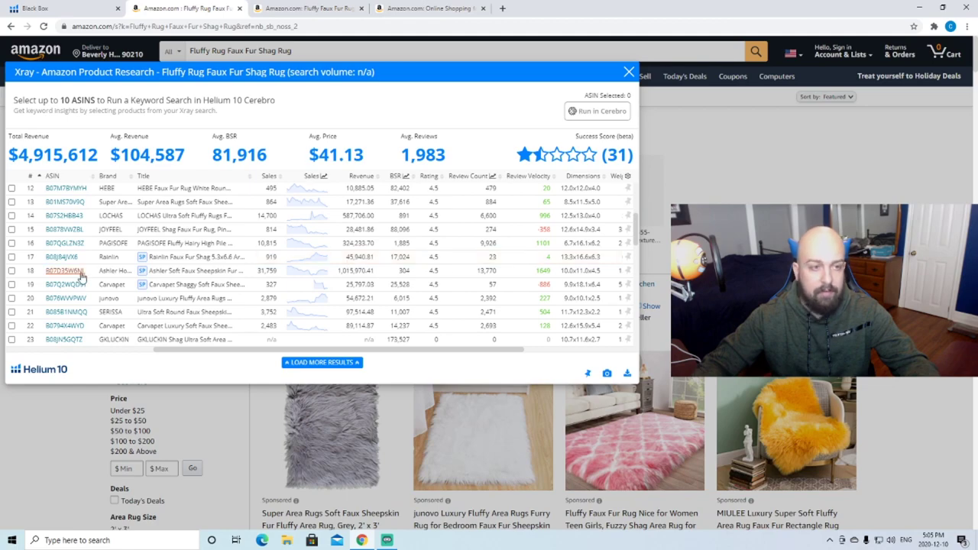
click(62, 258)
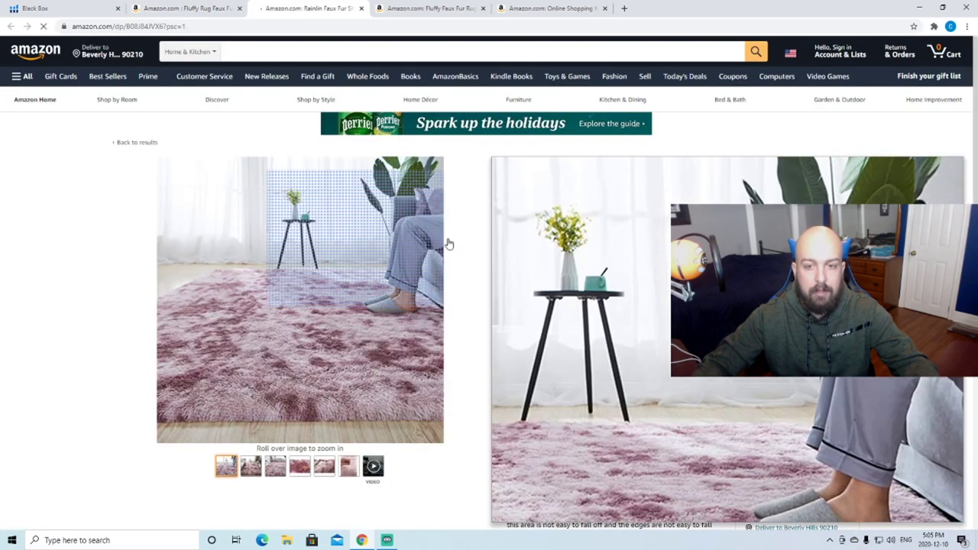
Check the Rainlin rug's prices for sizes 2'x3', 3'x5', 4'x5.3' and 6.6'x10'
scroll(664, 229, down, 1)
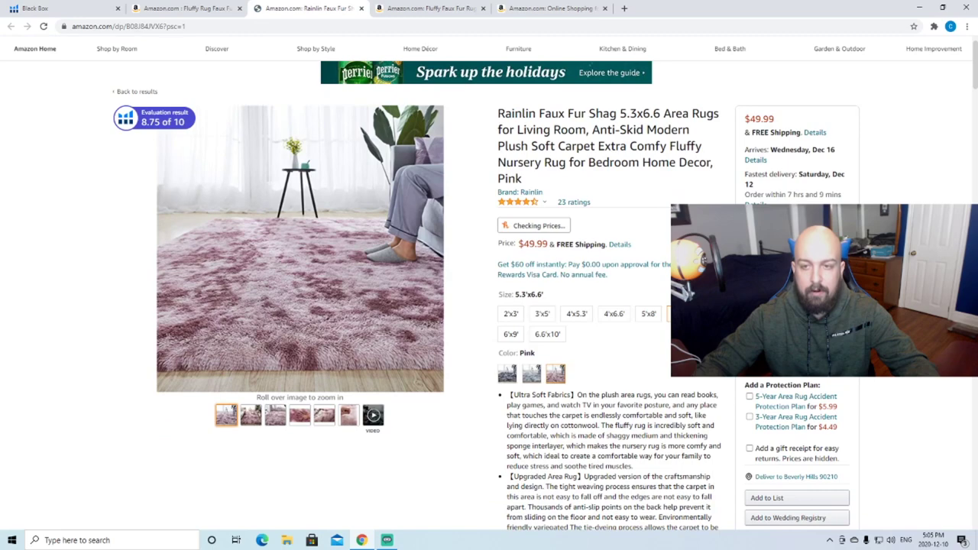
click(511, 314)
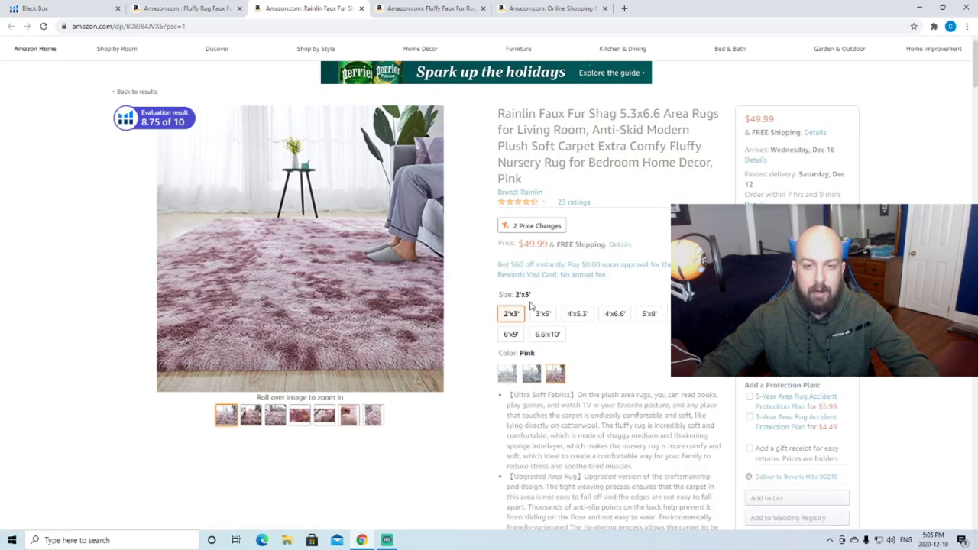
click(554, 317)
click(579, 300)
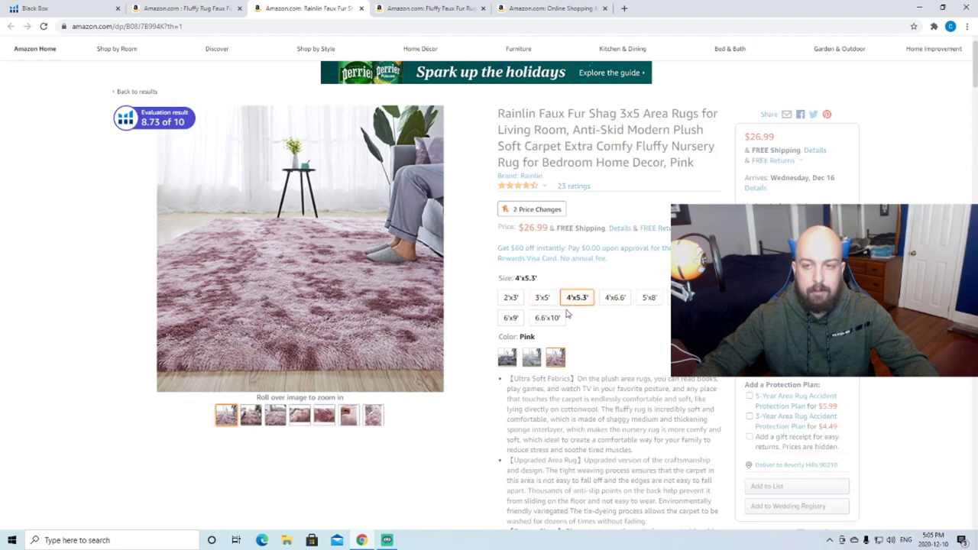
click(547, 334)
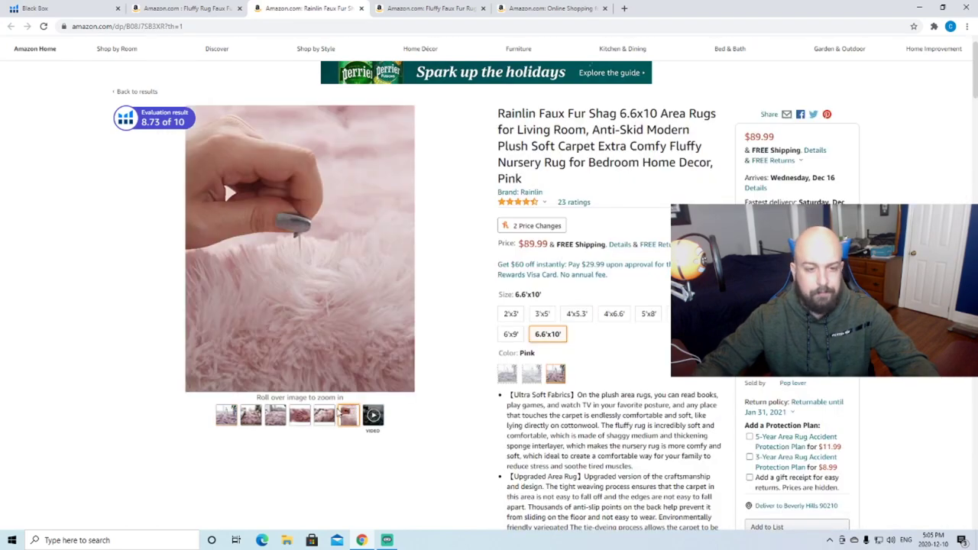
Highlight 'Area Rugs' in the title, then close the Rainlin page to return to Xray
mouse_move(269, 415)
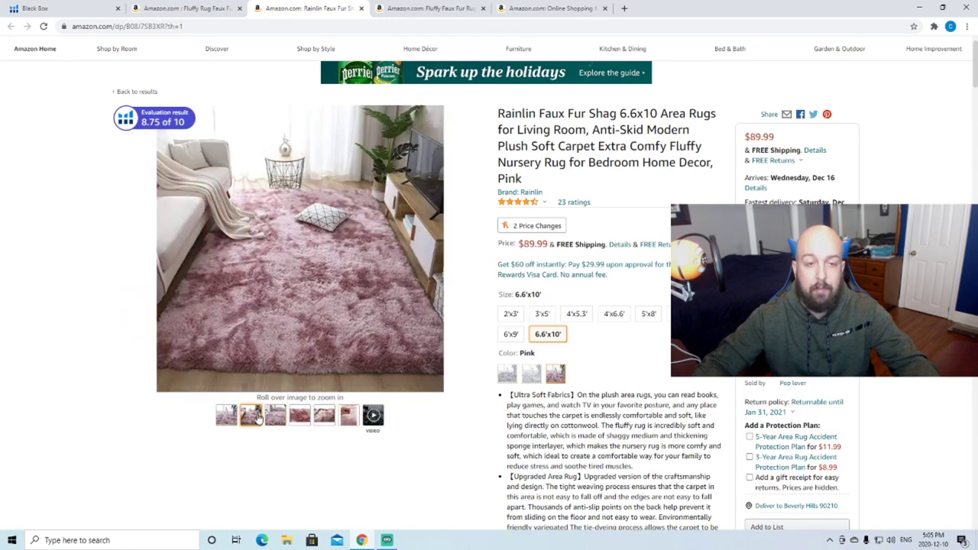
mouse_move(348, 426)
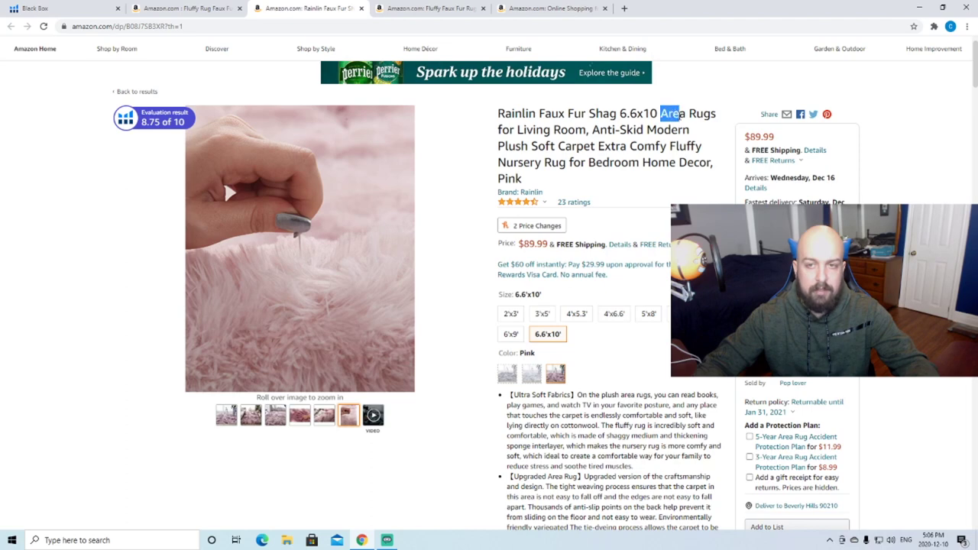
drag(704, 120, 703, 131)
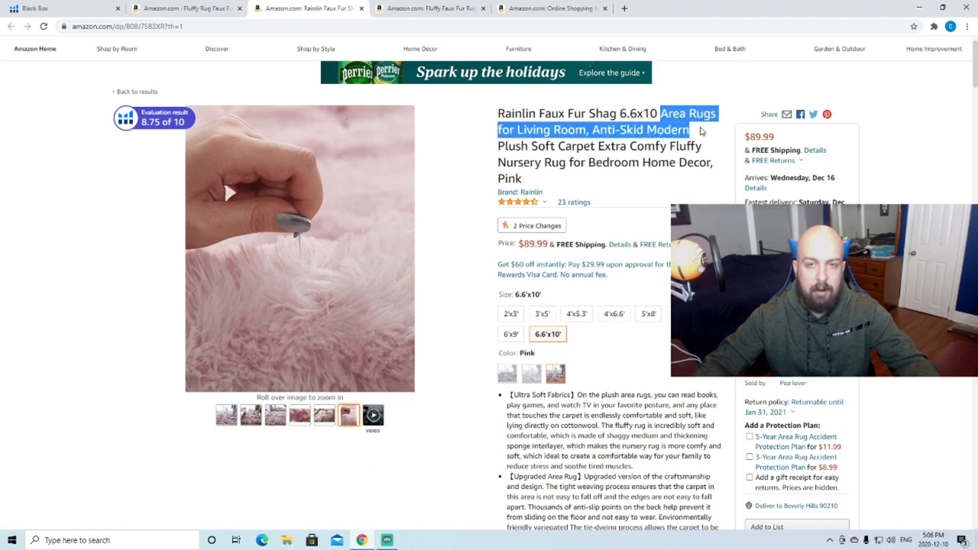
click(703, 131)
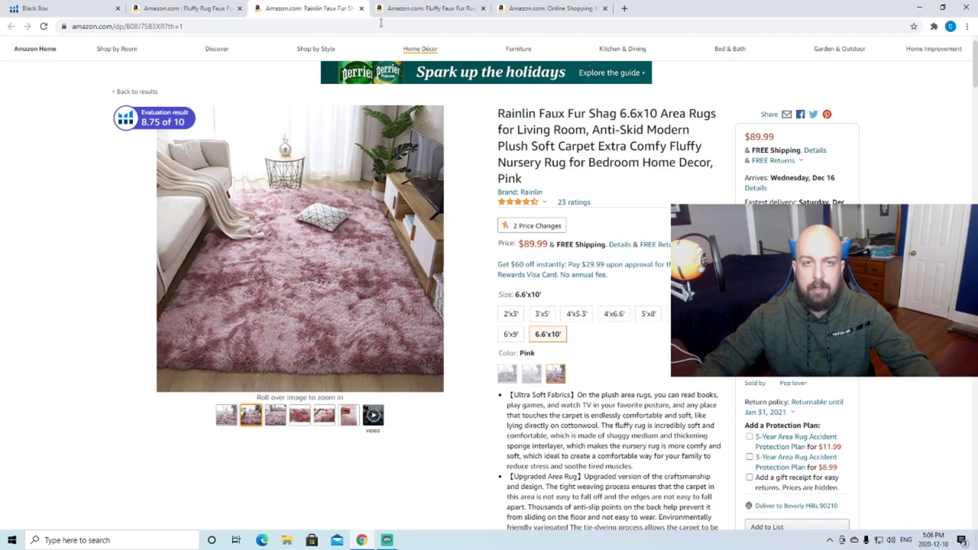
click(362, 8)
click(174, 6)
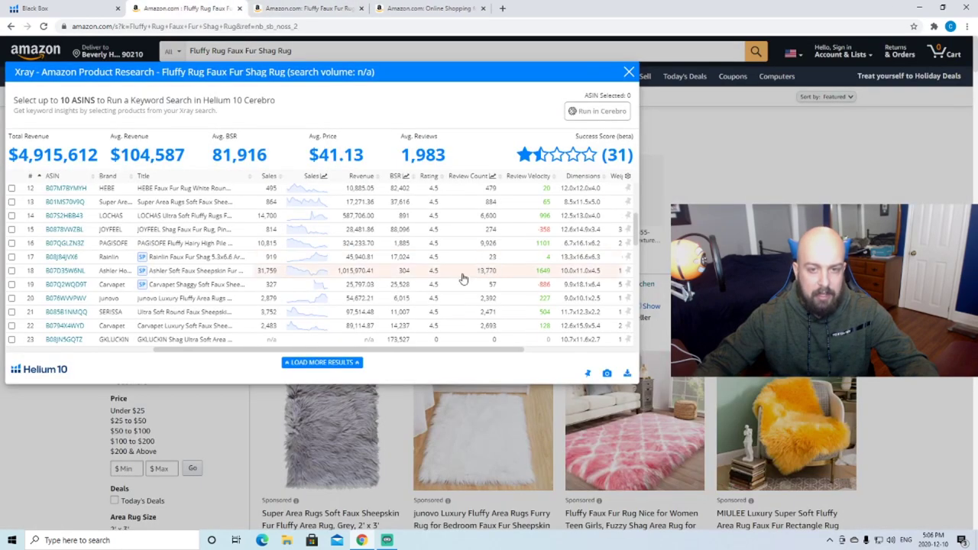
Open the LoveHouse rug's product page from Xray row 36
mouse_move(452, 351)
mouse_down()
mouse_move(547, 356)
mouse_move(460, 359)
mouse_up()
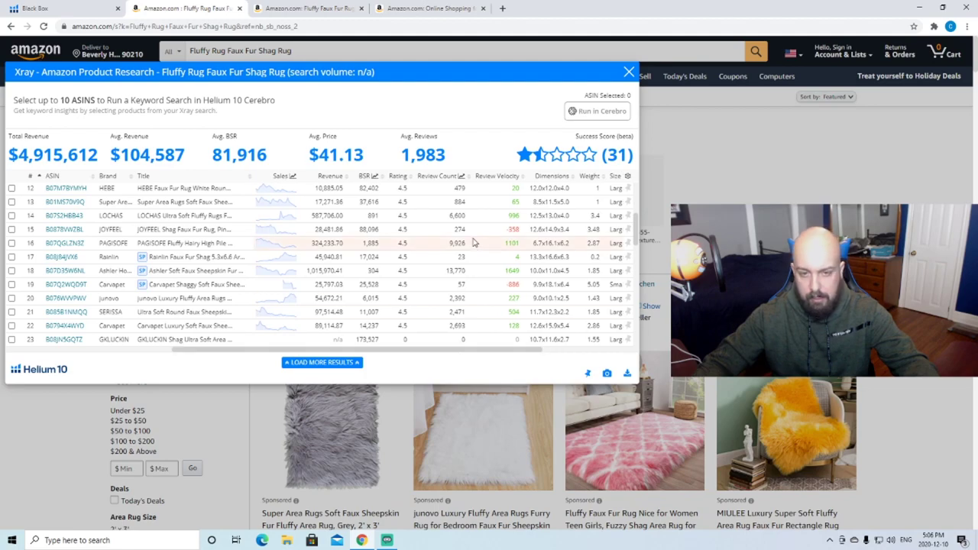
scroll(463, 251, down, 5)
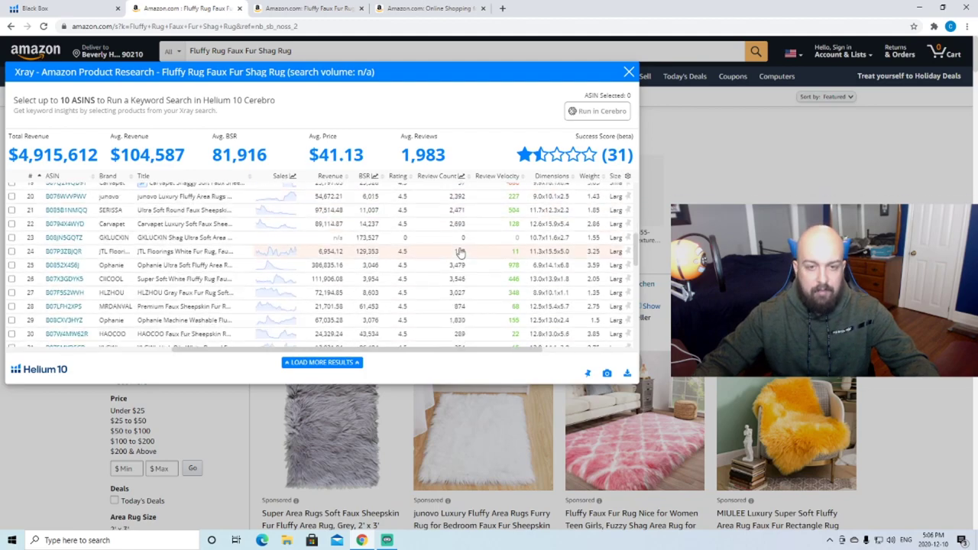
scroll(461, 253, down, 1)
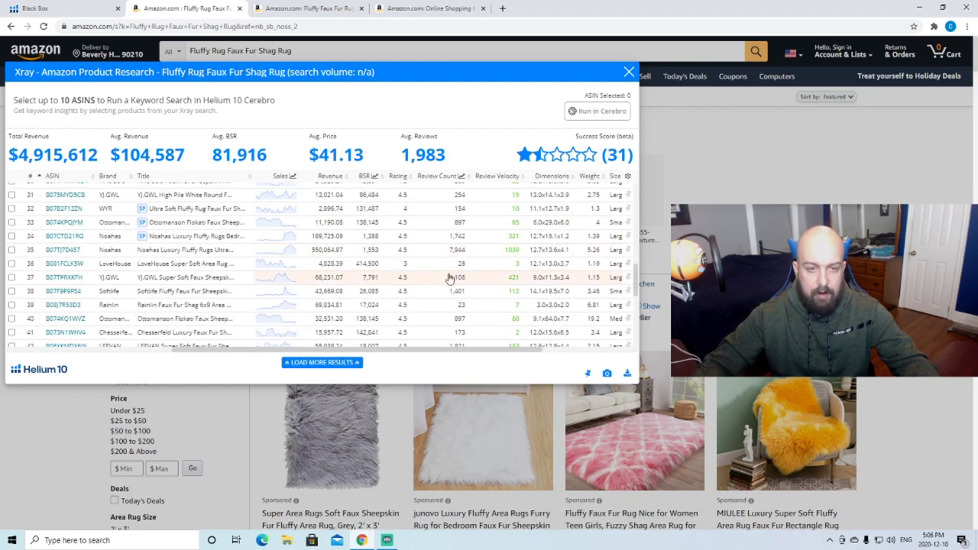
click(64, 263)
mouse_move(305, 321)
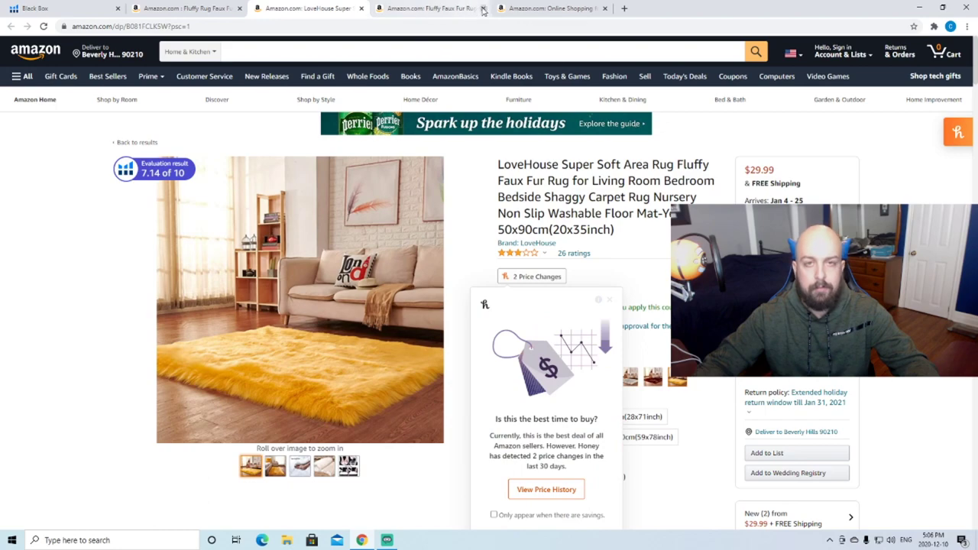
Close the Fluffy Faux Fur Rug page and the Xray panel, returning to Black Box results
click(457, 12)
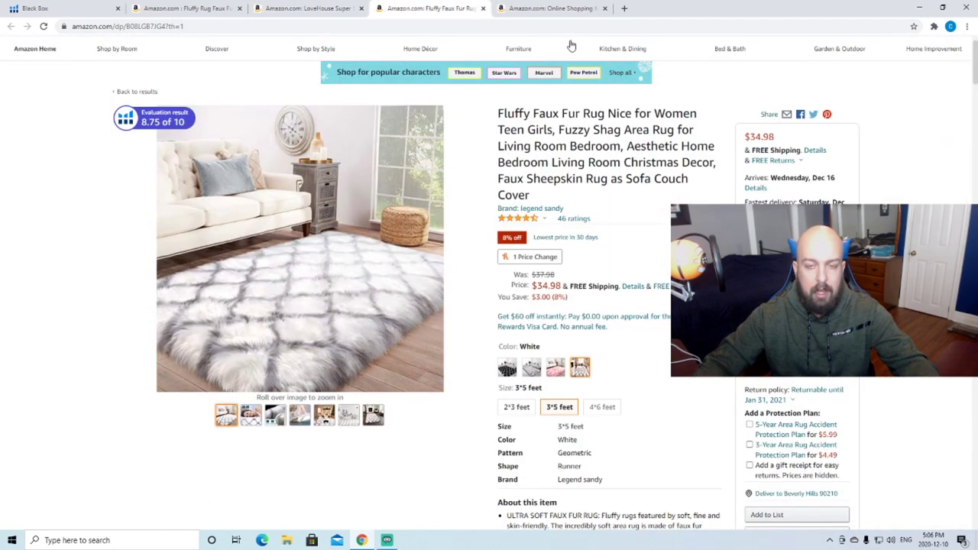
click(483, 8)
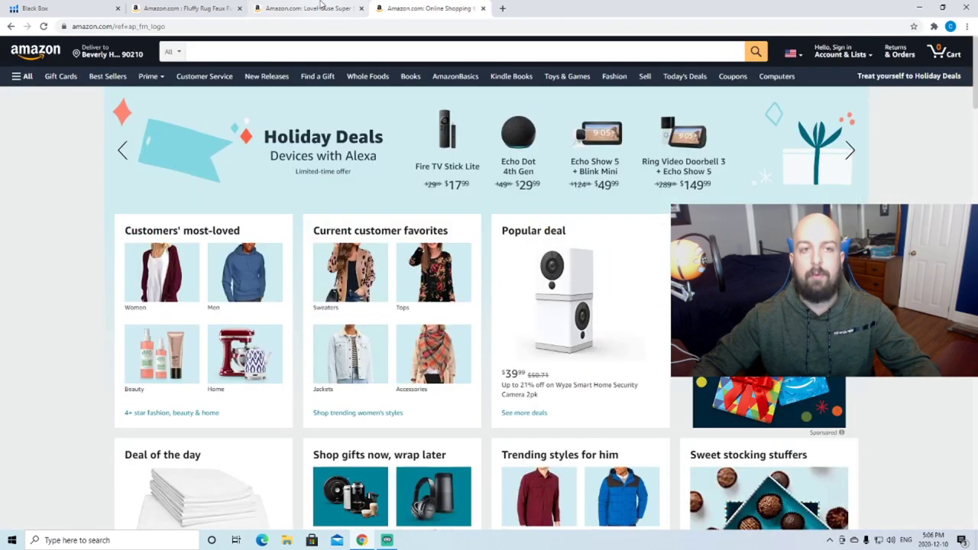
click(191, 8)
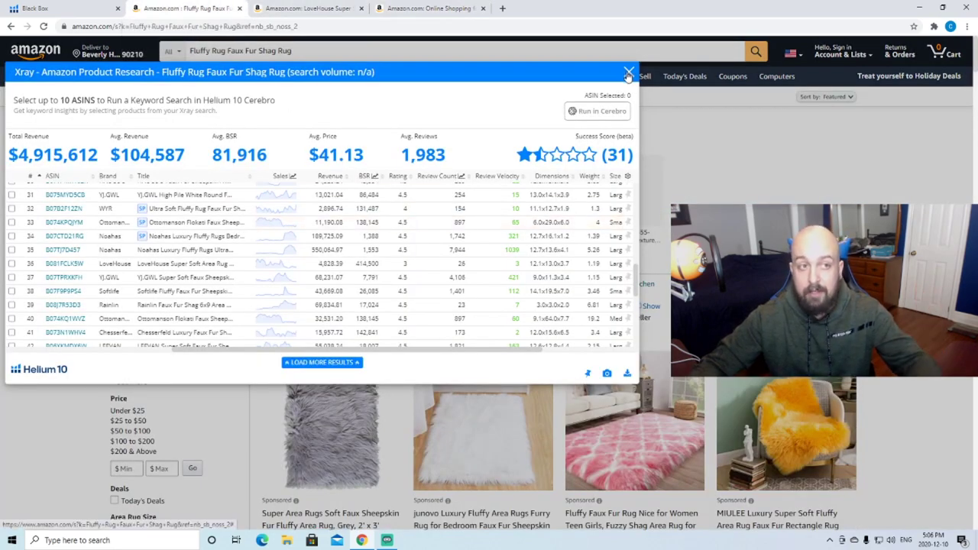
click(628, 73)
click(30, 9)
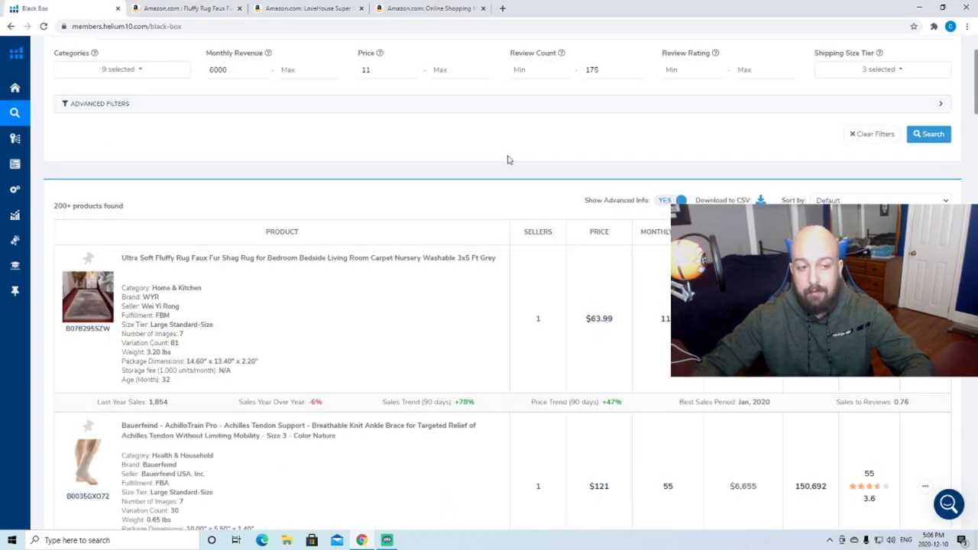
Scroll through the Black Box results and go to page 2
scroll(299, 294, down, 3)
scroll(249, 243, down, 3)
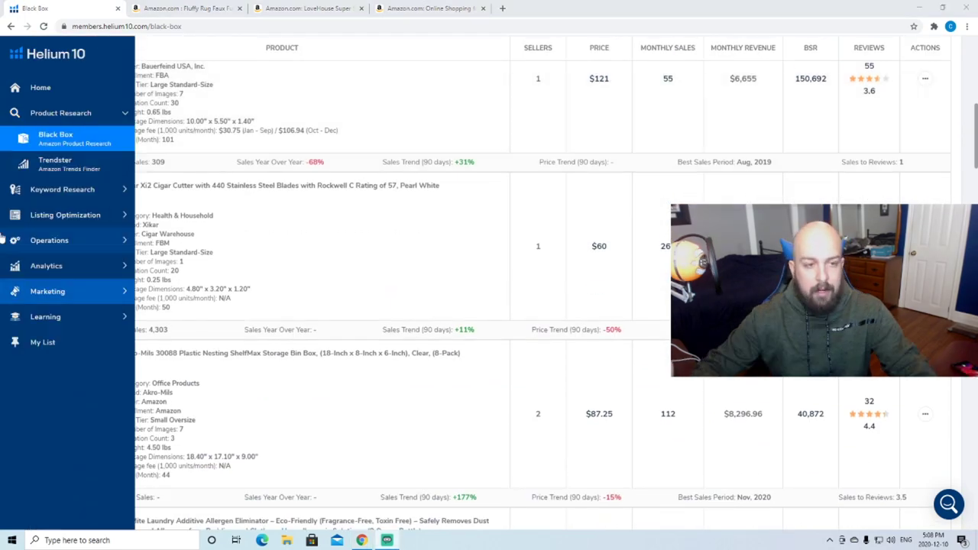
scroll(344, 242, up, 1)
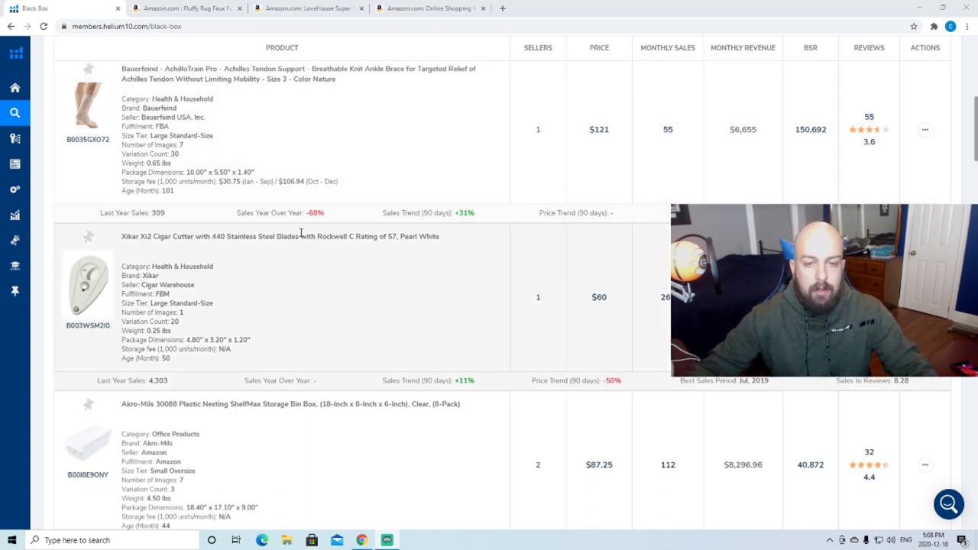
scroll(324, 233, down, 1)
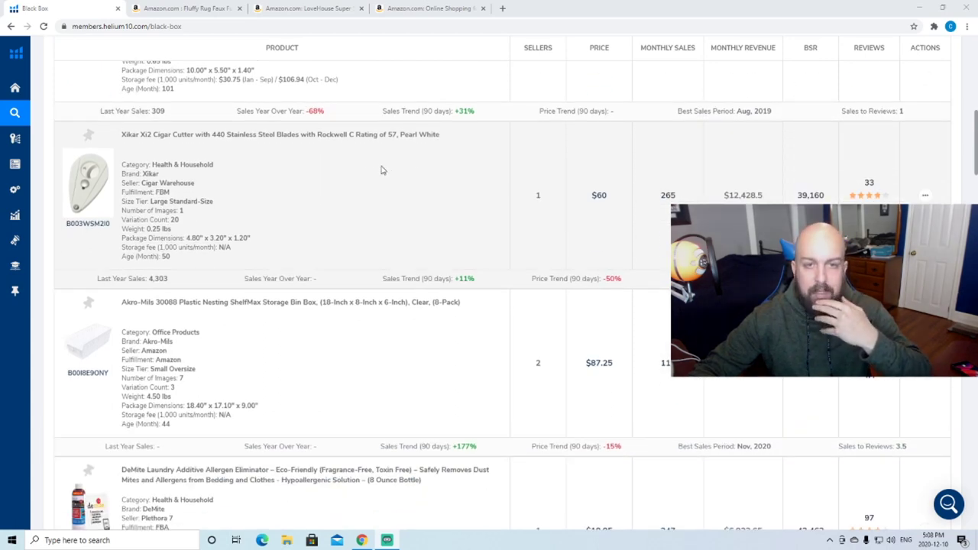
scroll(306, 142, down, 2)
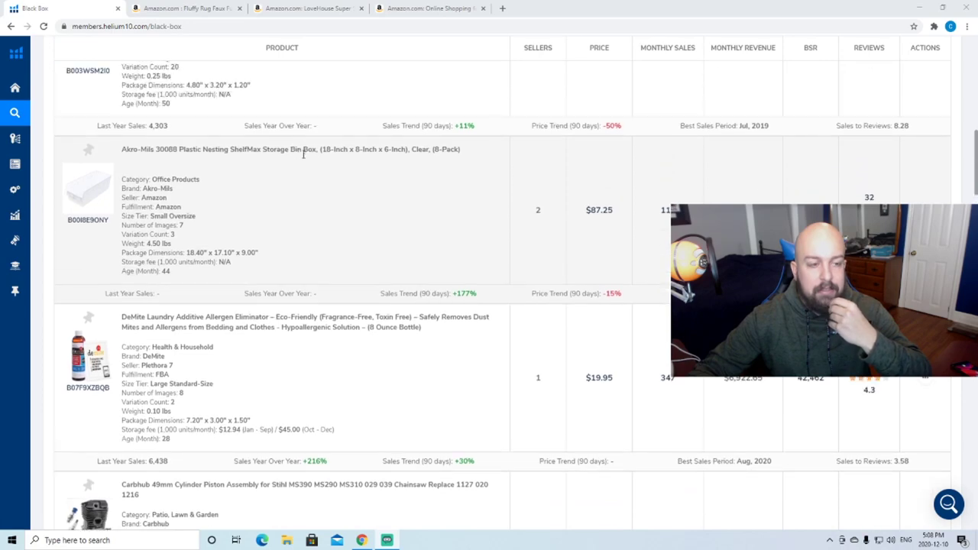
scroll(304, 153, down, 2)
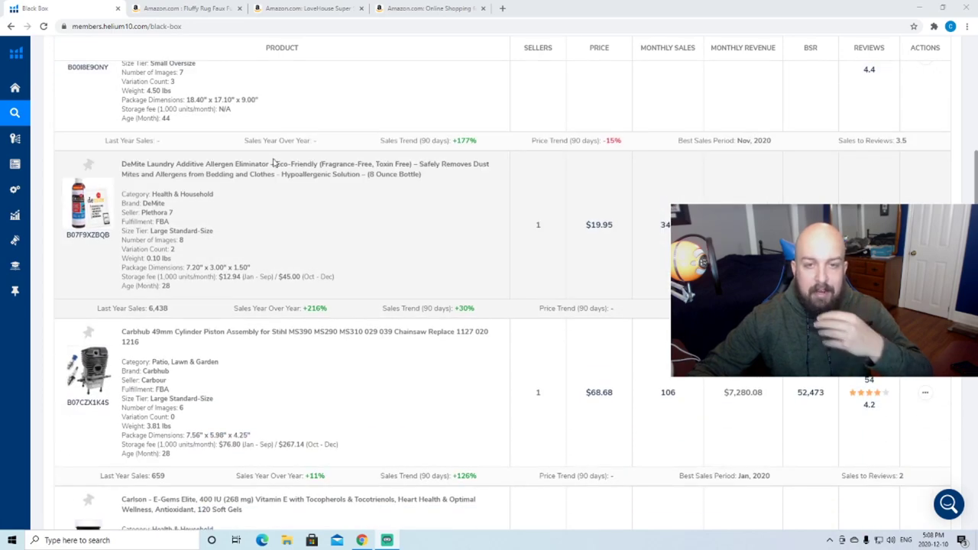
scroll(282, 183, down, 3)
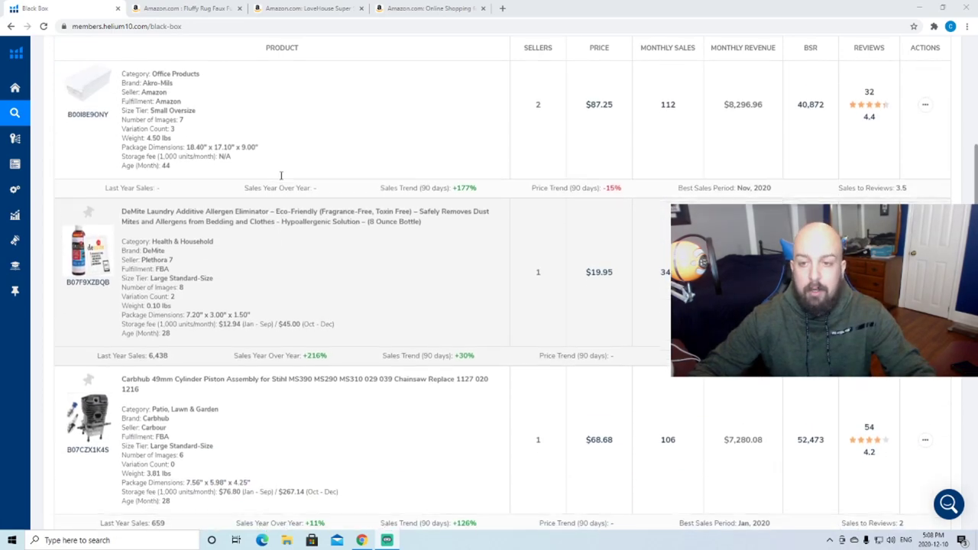
scroll(282, 199, down, 5)
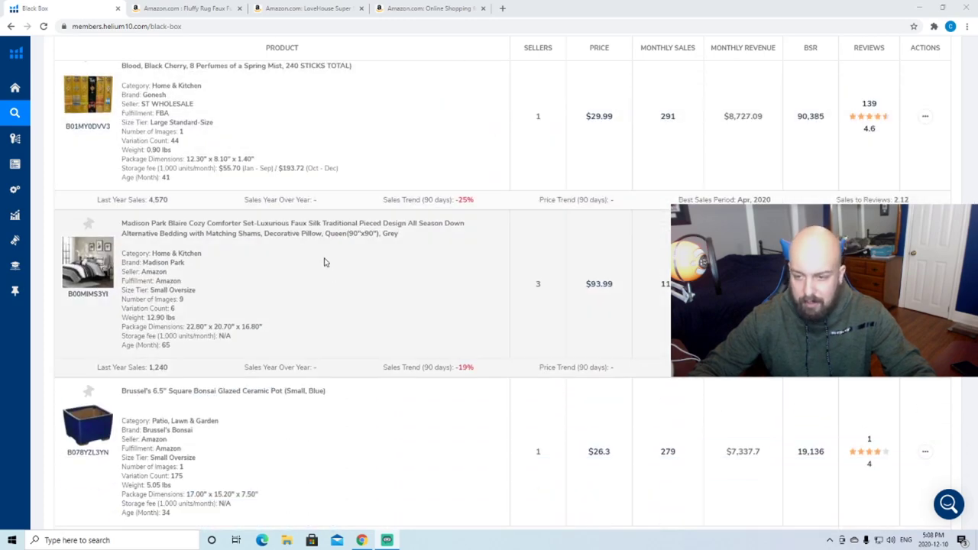
scroll(323, 261, down, 6)
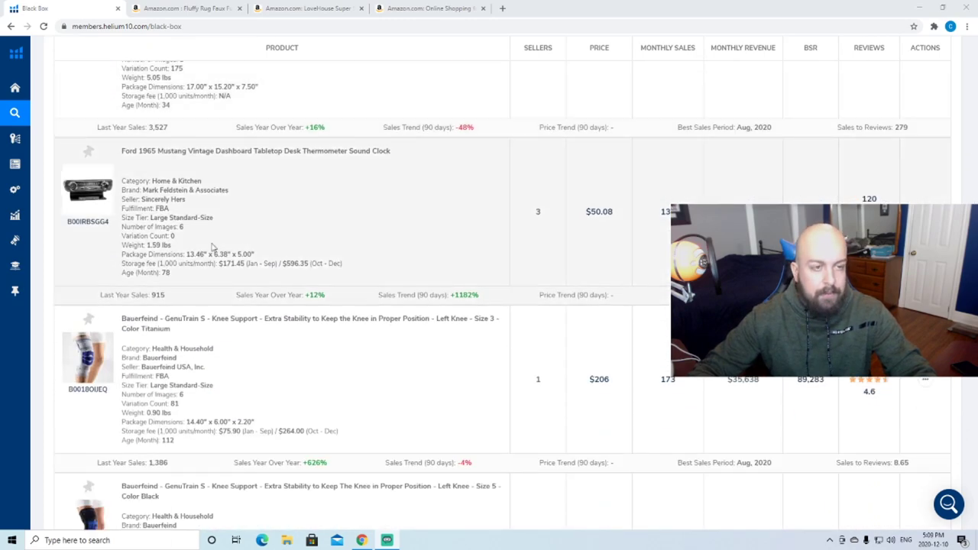
scroll(113, 218, down, 2)
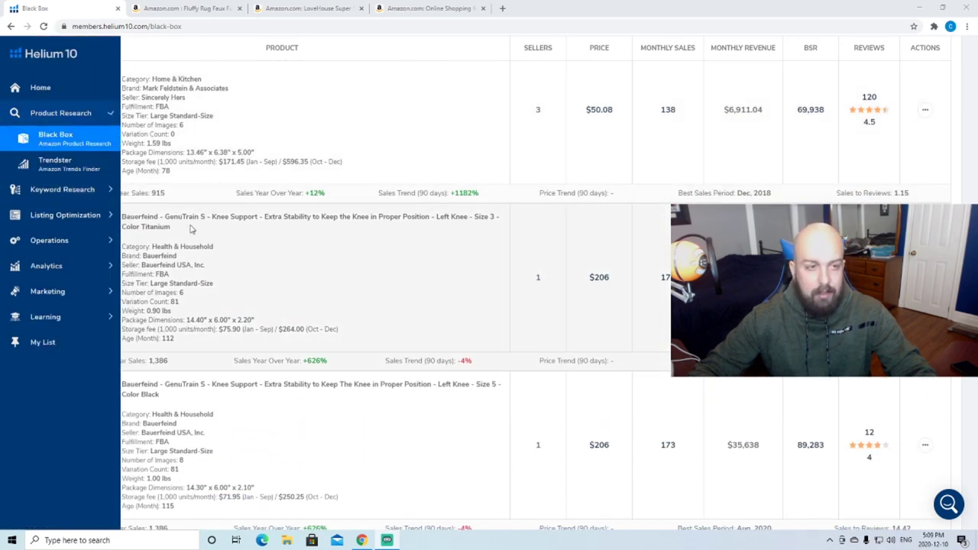
scroll(211, 233, down, 2)
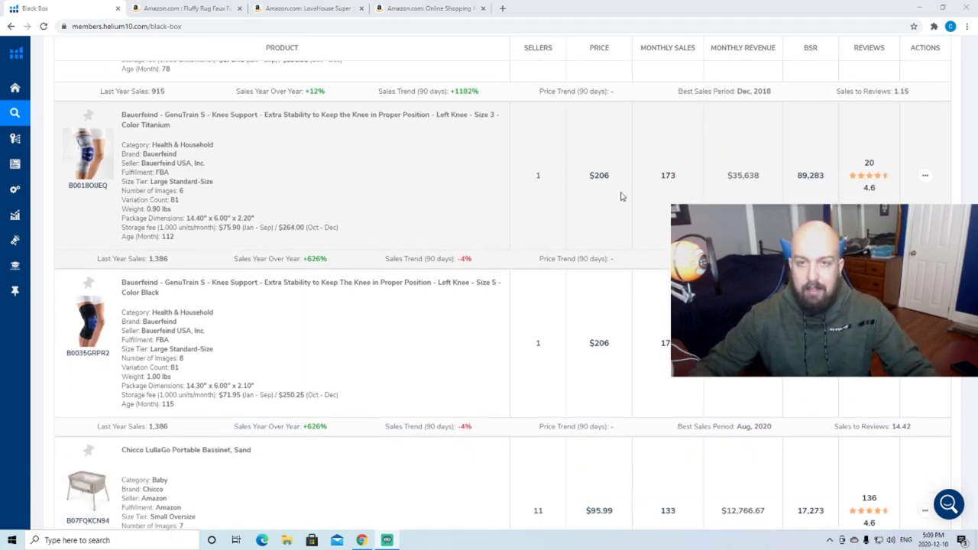
scroll(527, 311, down, 2)
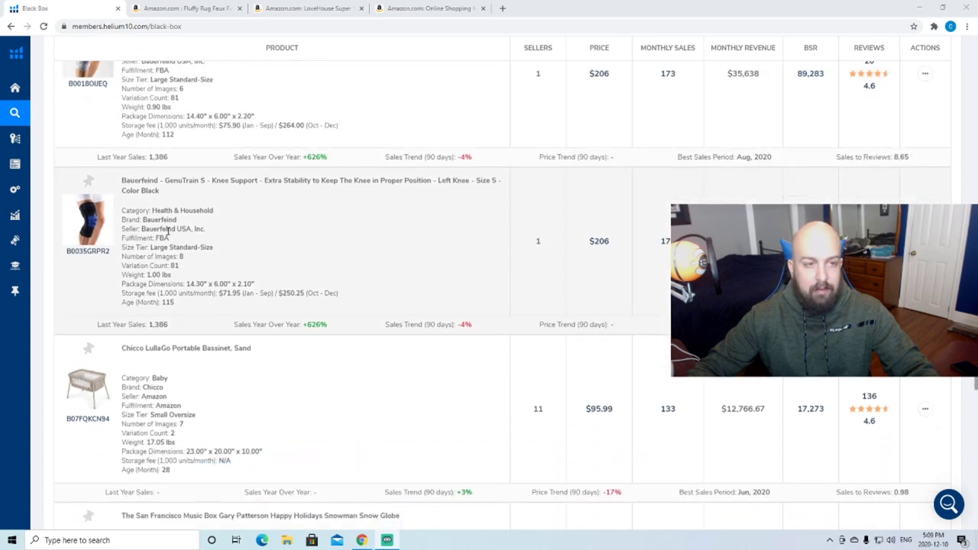
scroll(267, 332, down, 7)
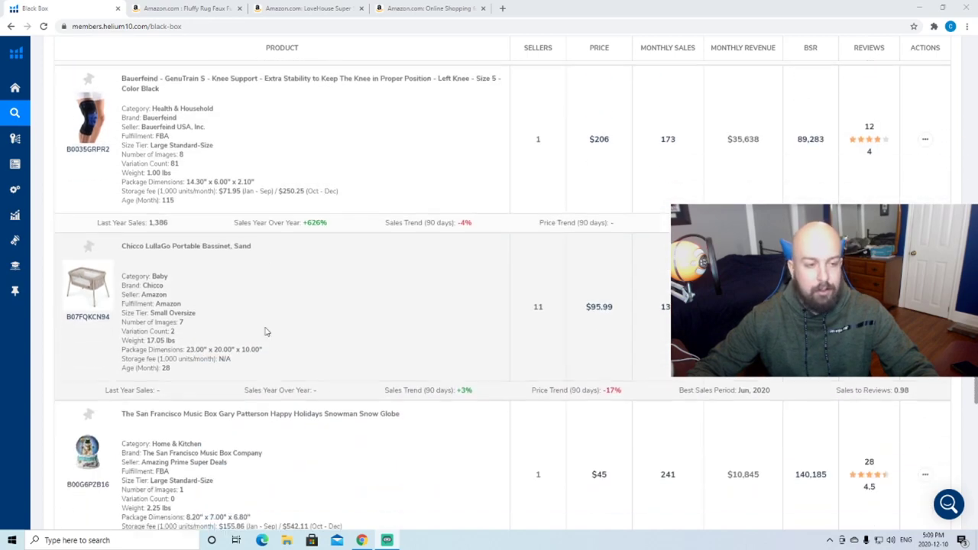
scroll(170, 309, down, 5)
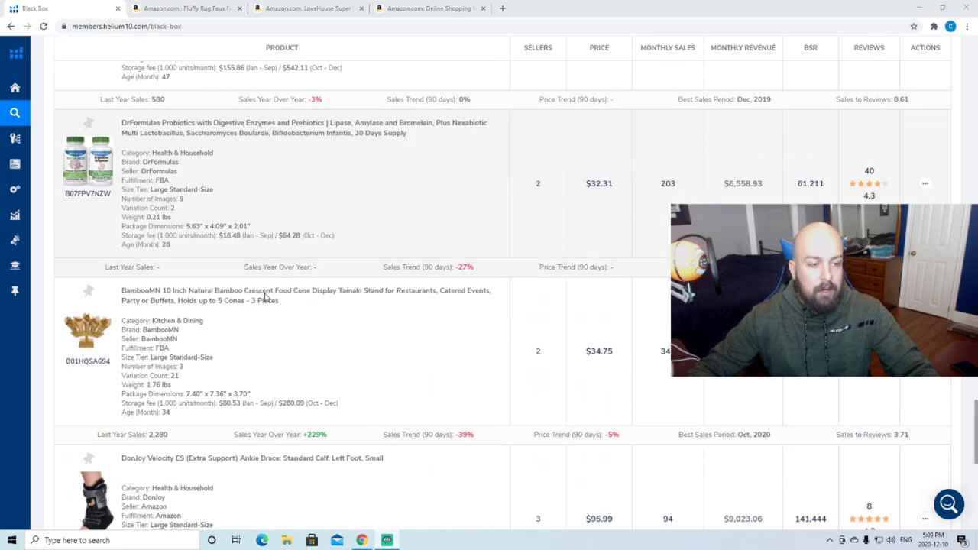
scroll(122, 262, up, 5)
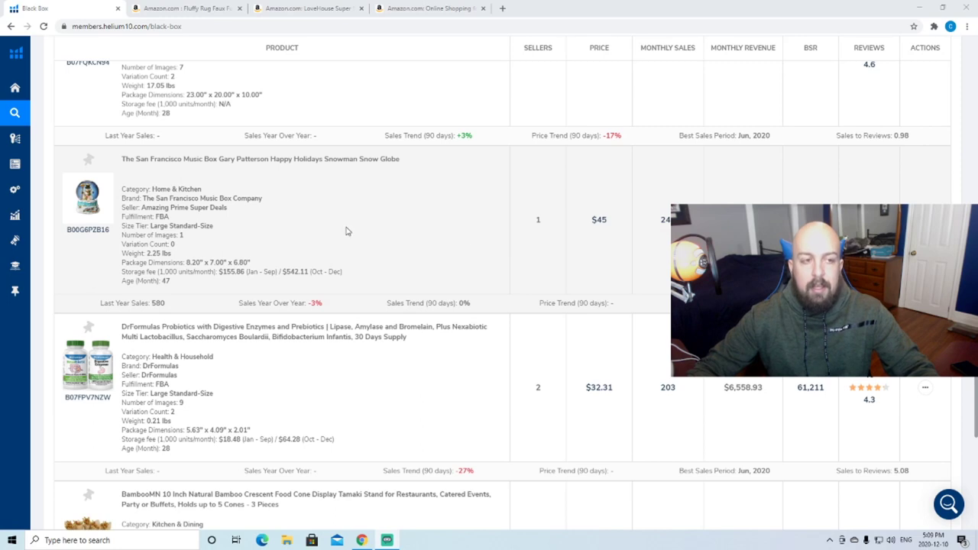
scroll(346, 231, down, 4)
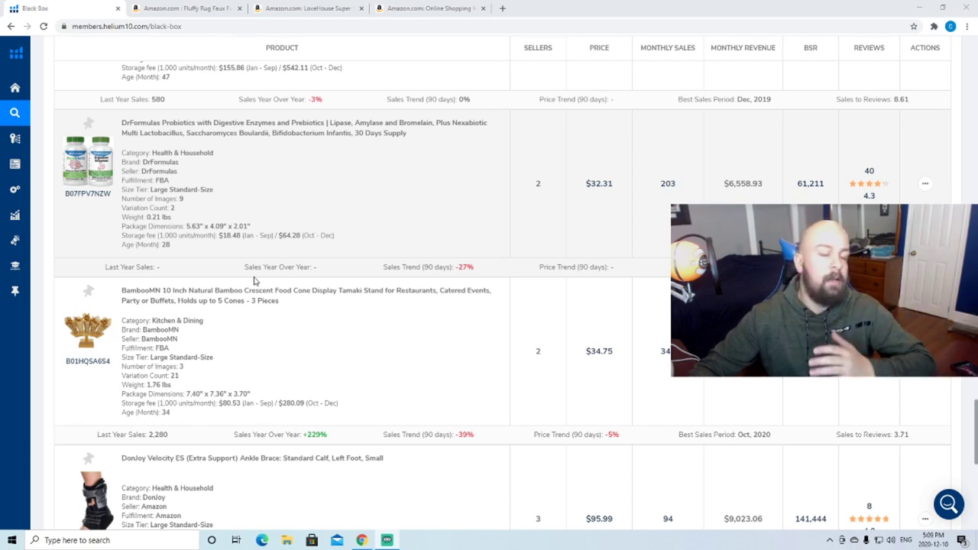
scroll(263, 317, down, 4)
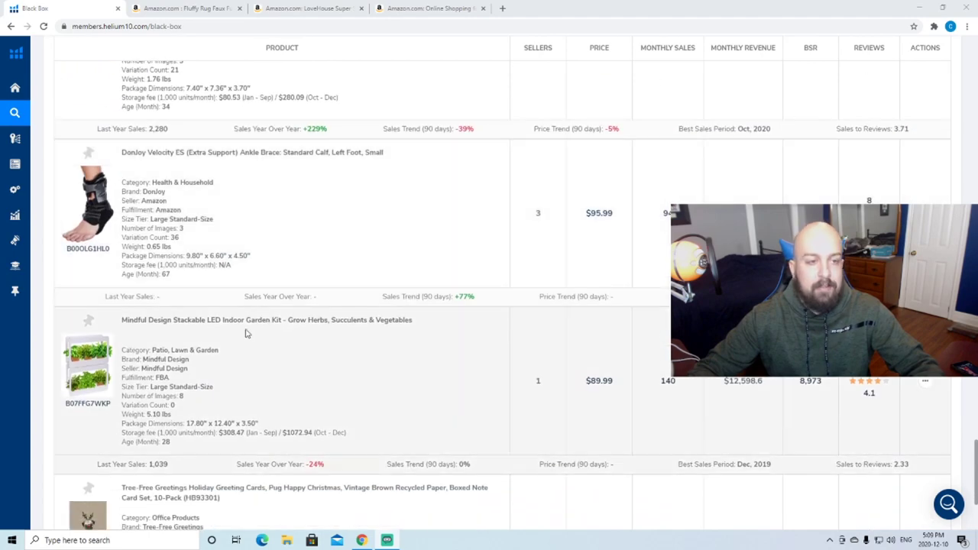
scroll(288, 168, down, 3)
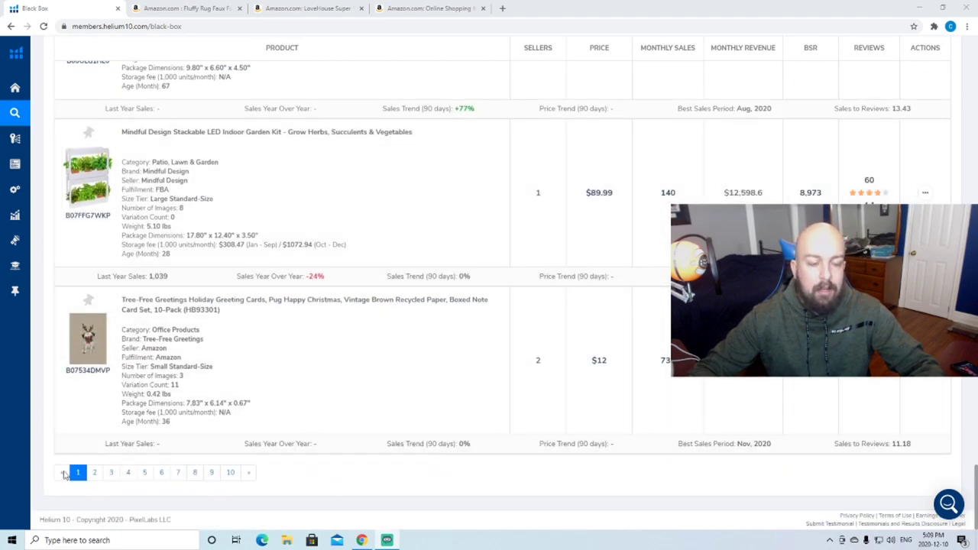
click(96, 473)
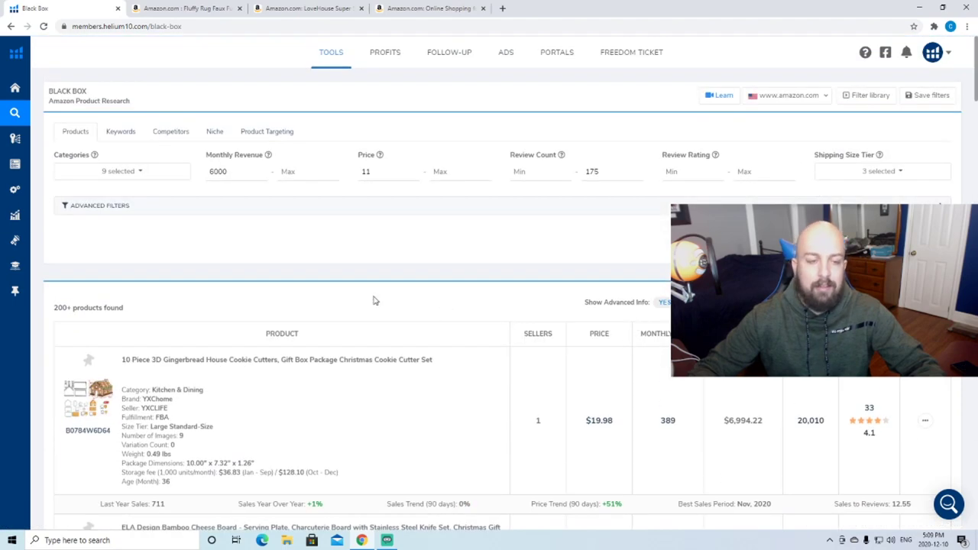
Find the ELA Design Bamboo Cheese Board row on page 2 and open its Amazon listing
scroll(297, 291, down, 3)
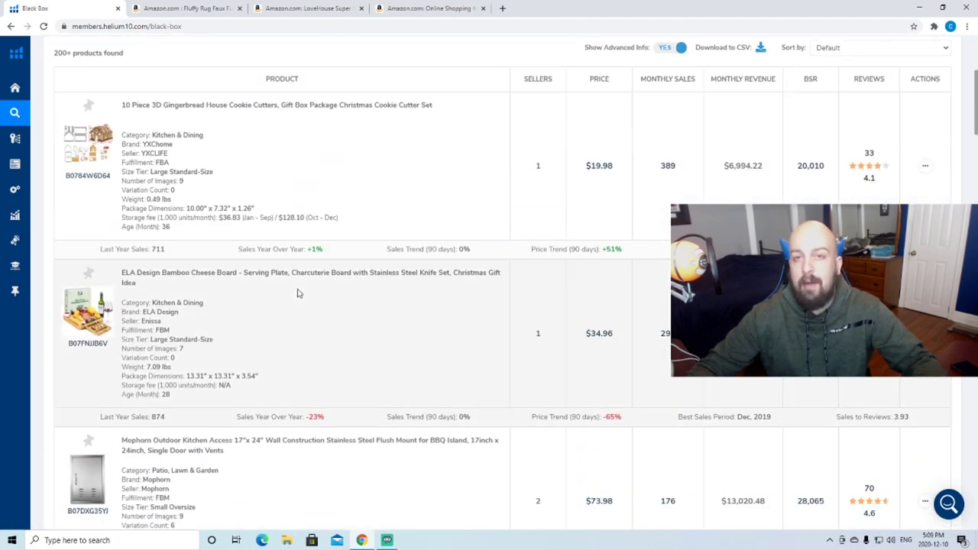
scroll(298, 293, down, 1)
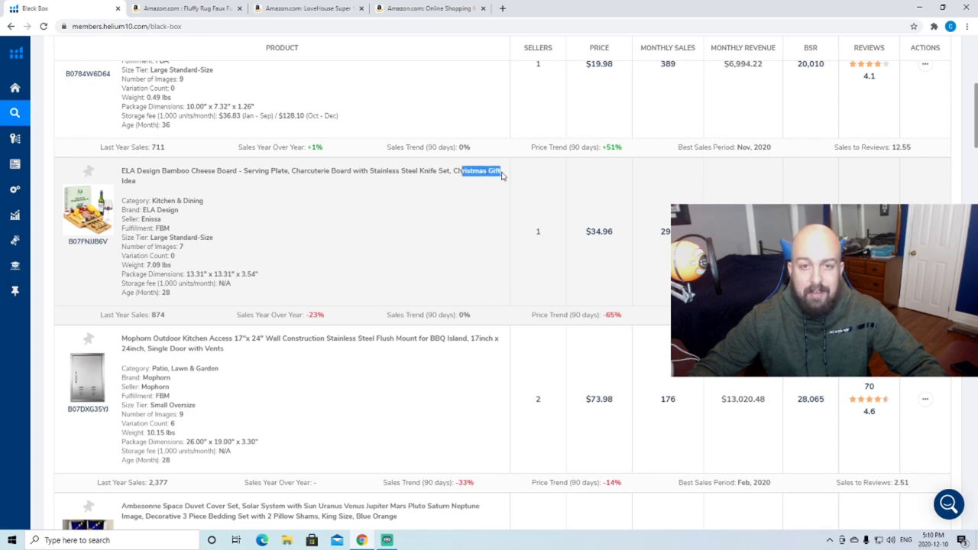
click(193, 188)
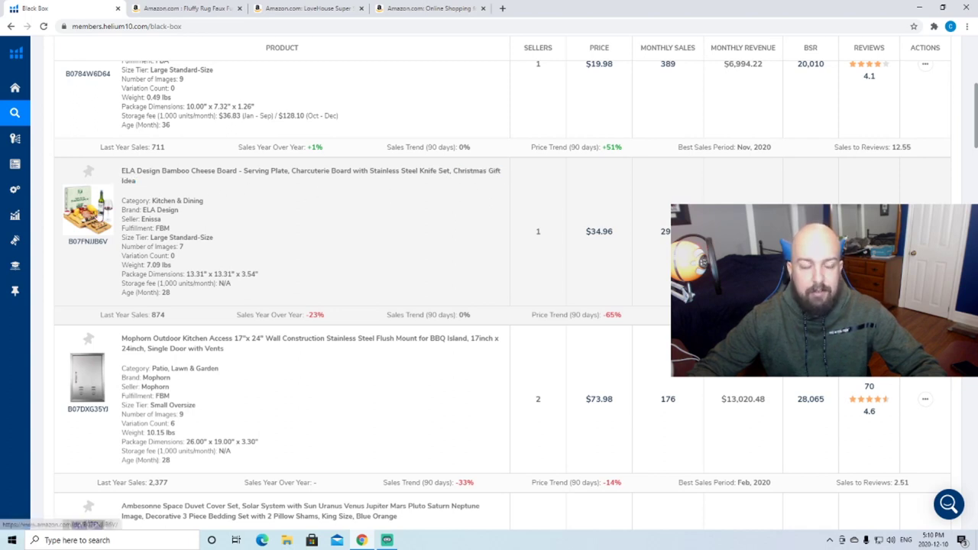
click(90, 214)
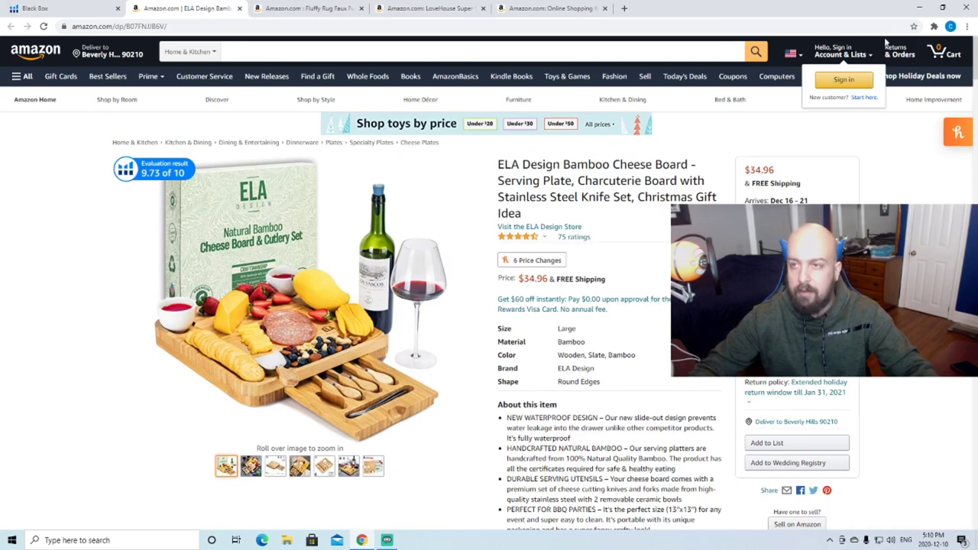
Look over the ELA Design cheese board's photos, $34.96 price and details, then open the extensions list
scroll(609, 270, down, 3)
scroll(592, 272, up, 3)
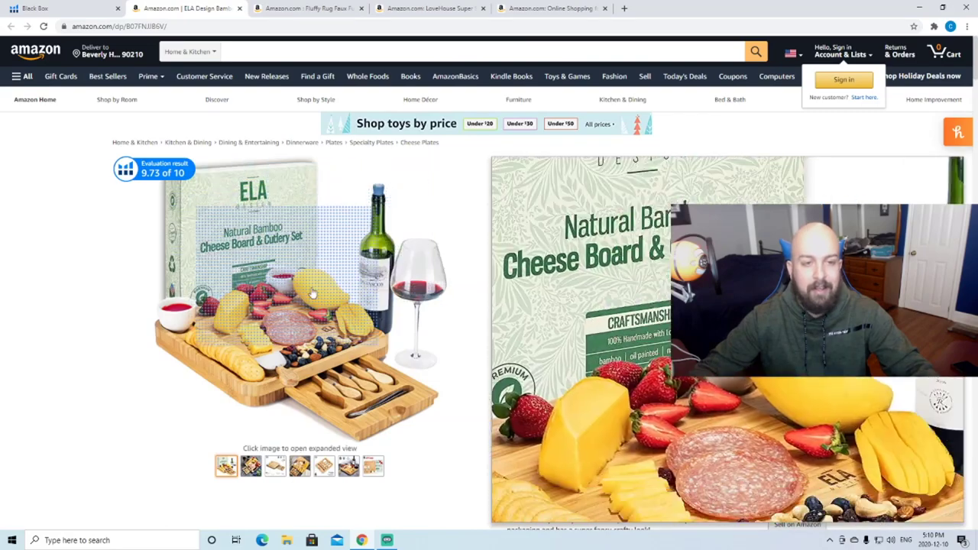
scroll(382, 343, down, 1)
scroll(638, 223, up, 1)
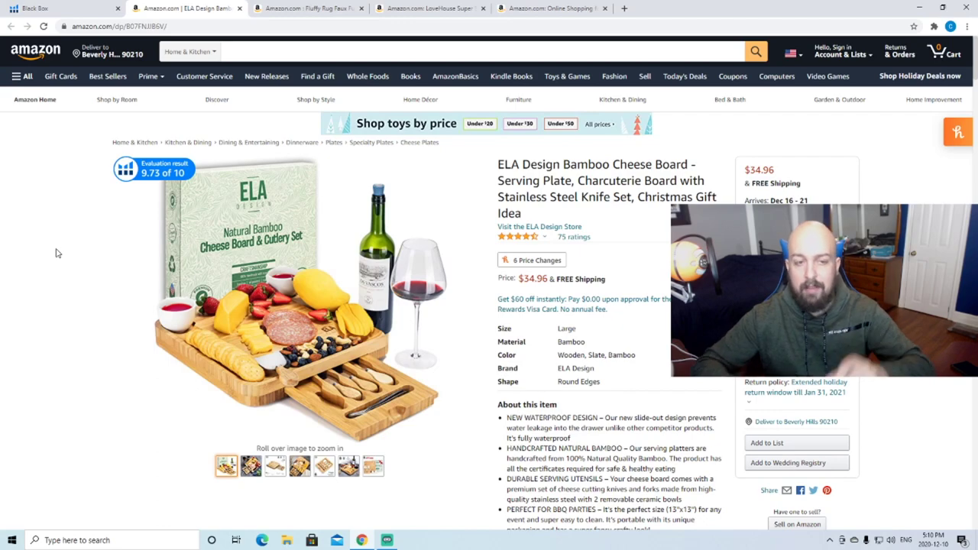
mouse_move(245, 230)
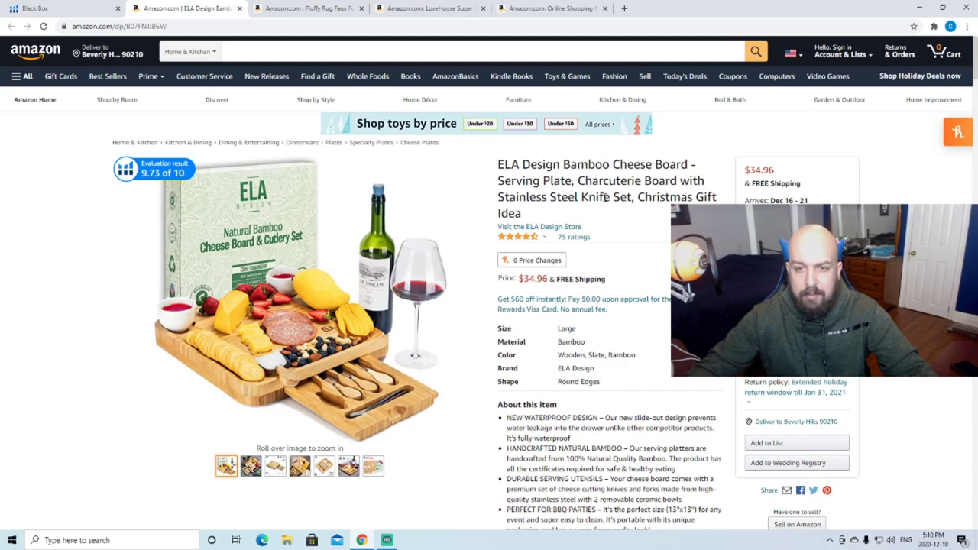
scroll(636, 191, down, 2)
scroll(638, 192, up, 1)
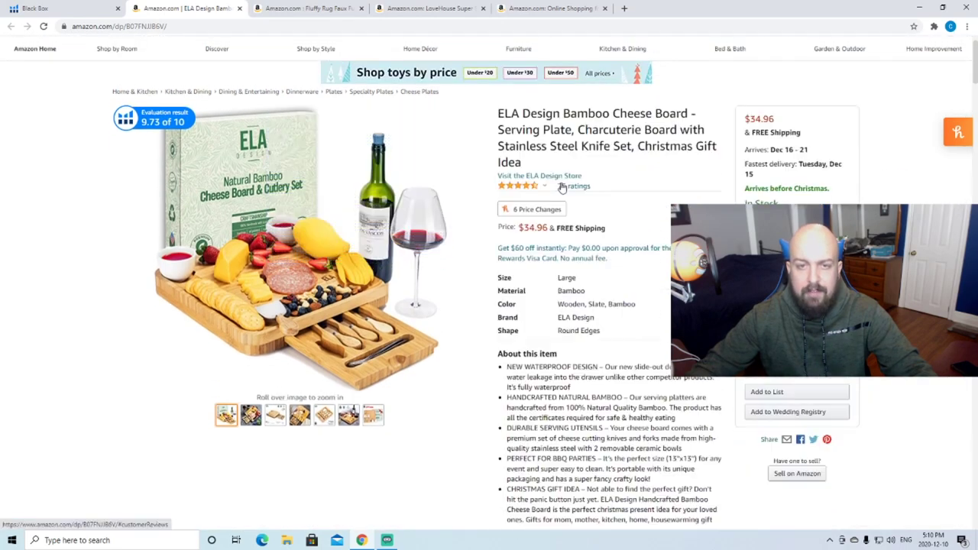
scroll(565, 145, up, 1)
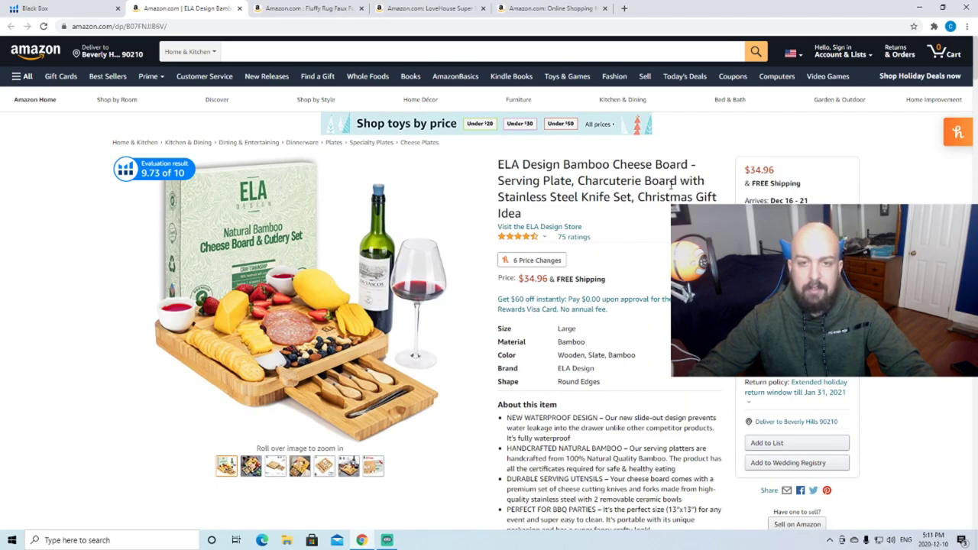
click(414, 356)
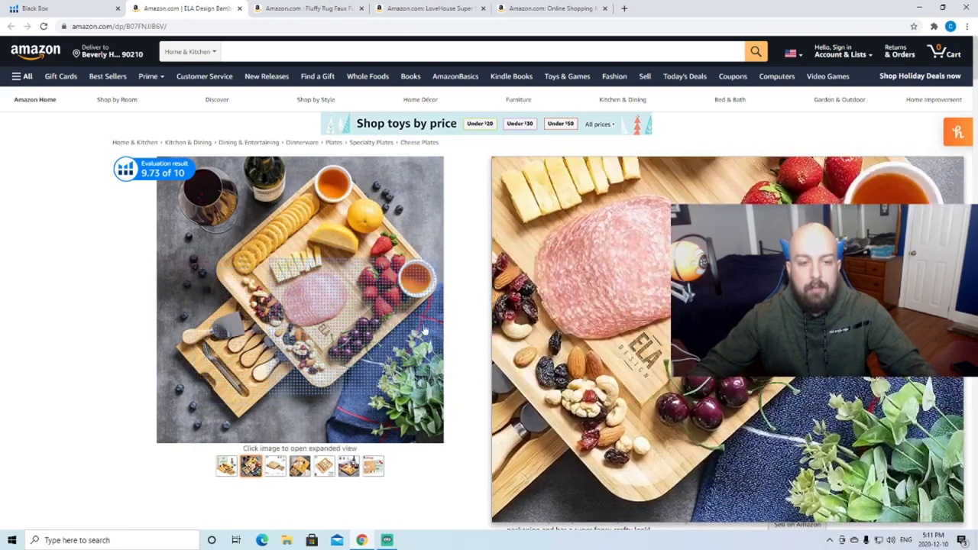
mouse_move(535, 260)
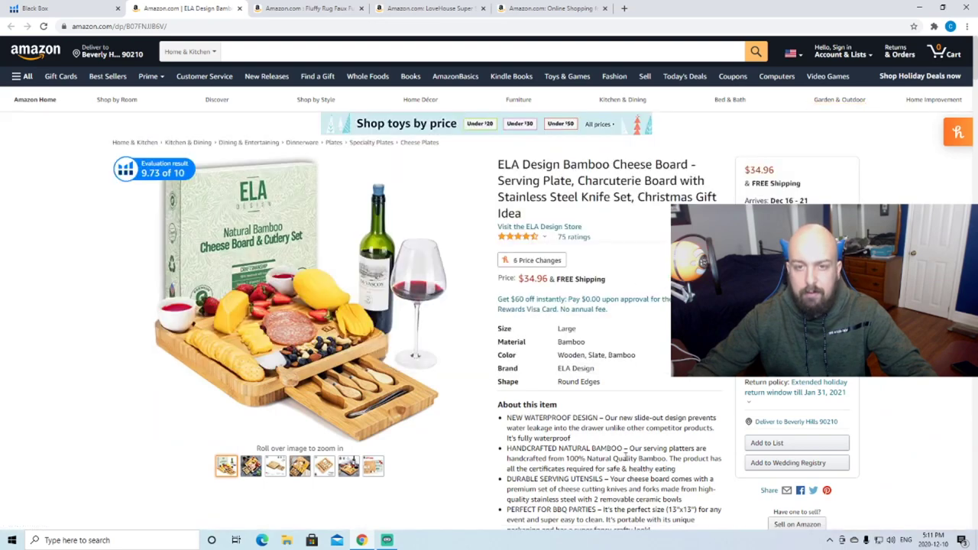
click(934, 26)
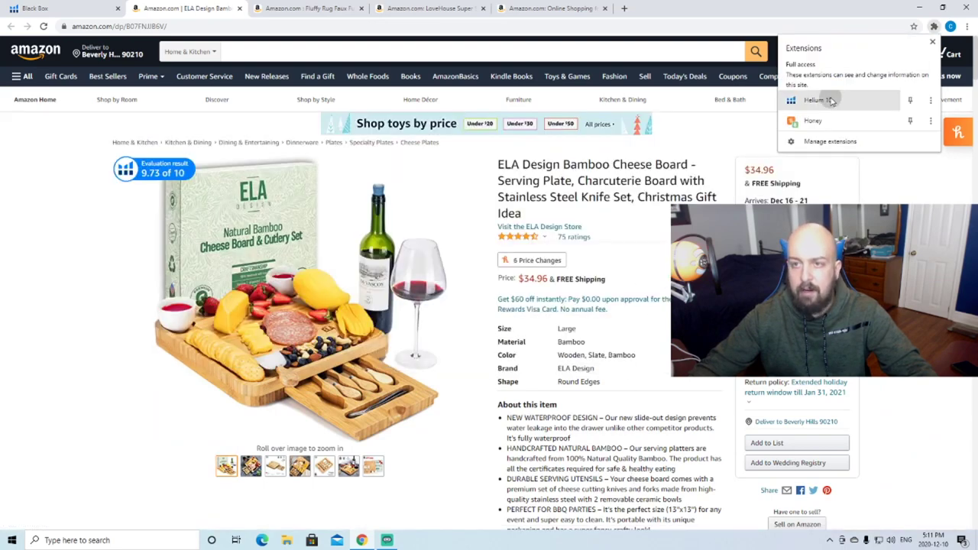
click(829, 98)
click(787, 114)
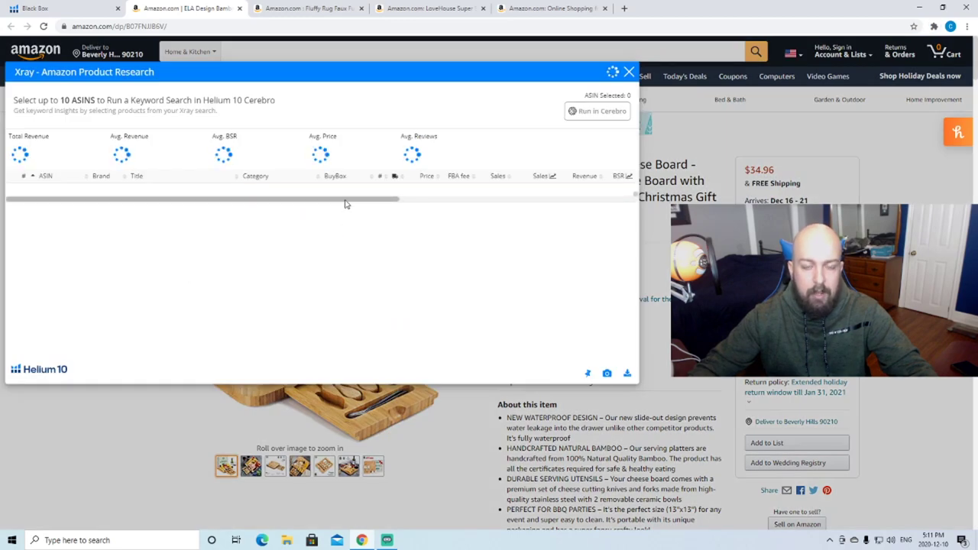
drag(344, 204, 270, 184)
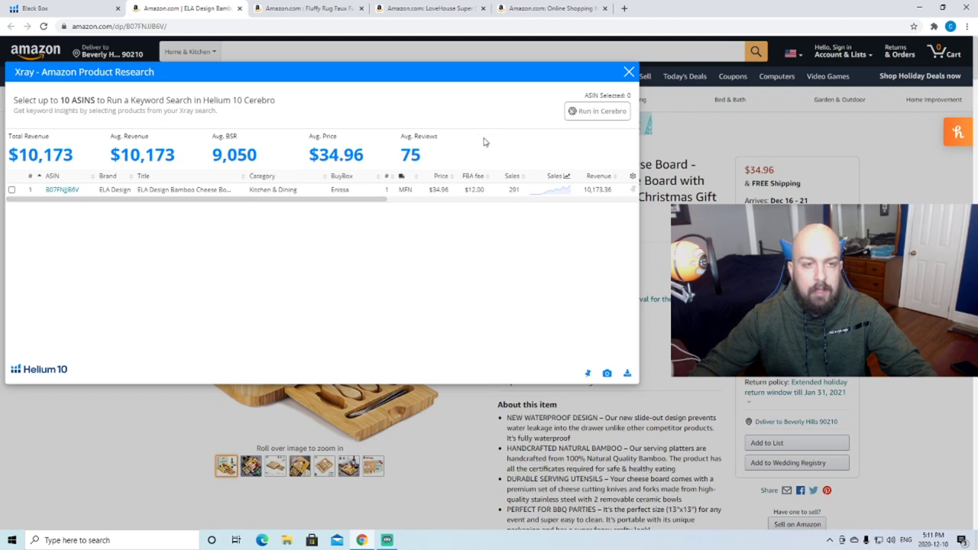
click(628, 72)
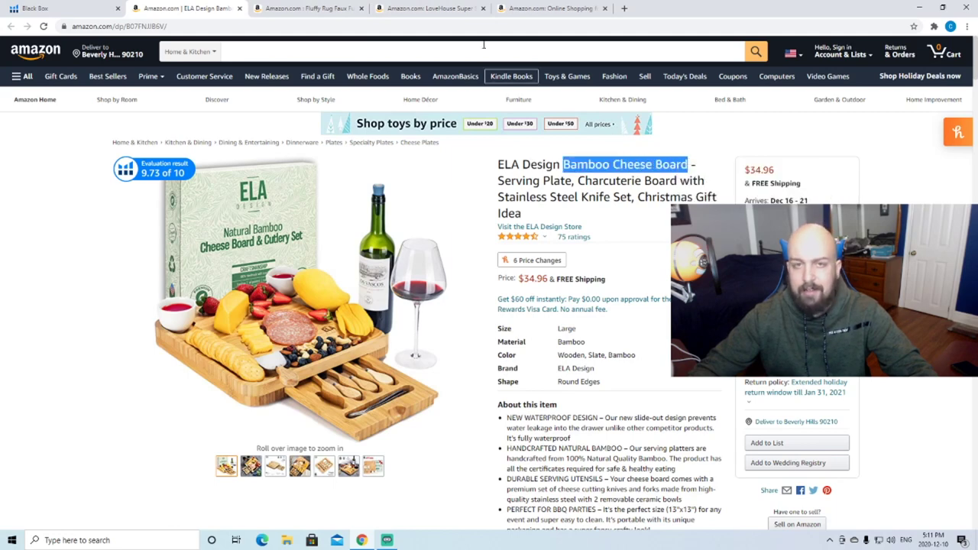
click(569, 9)
Search Amazon for 'Bamboo Cheese Board' and scroll into the results
click(224, 48)
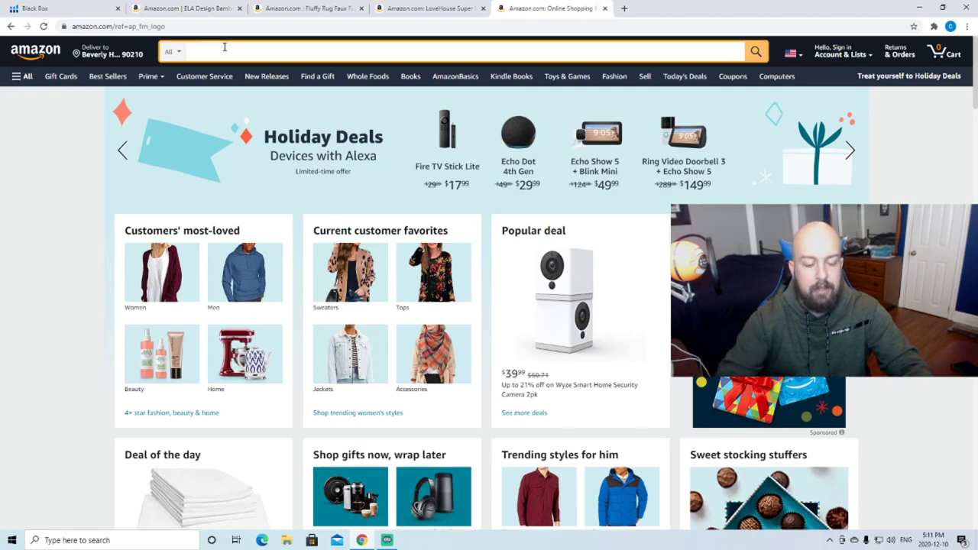
key(Return)
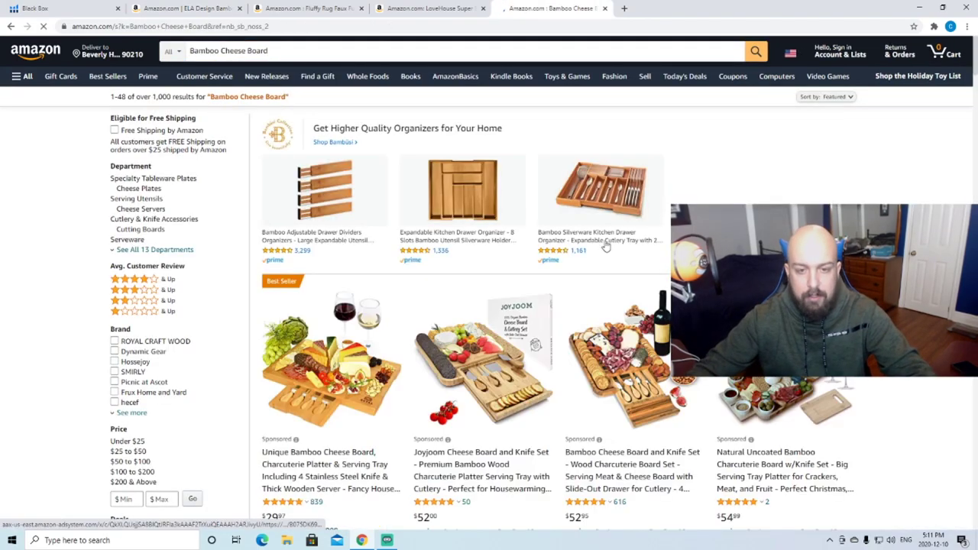
scroll(659, 251, down, 2)
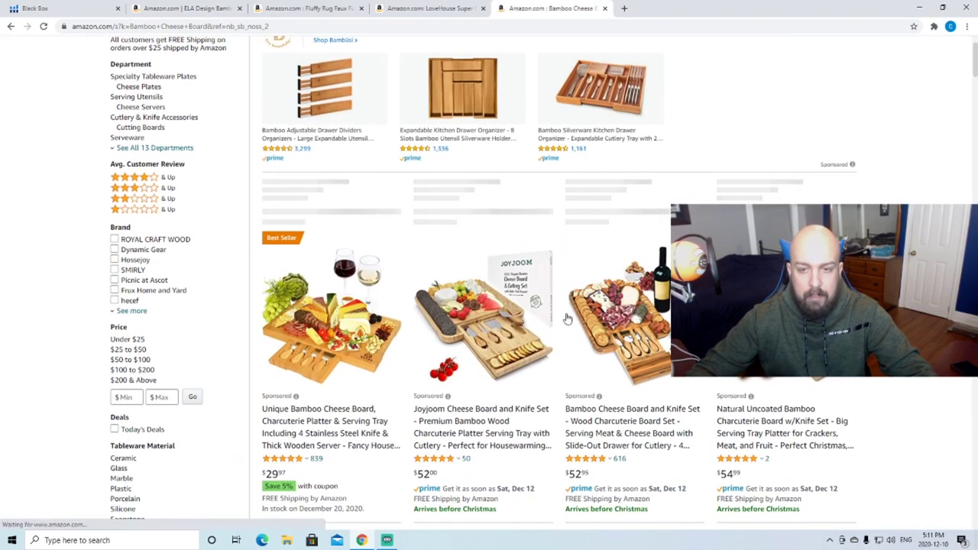
scroll(621, 284, down, 2)
scroll(619, 208, down, 1)
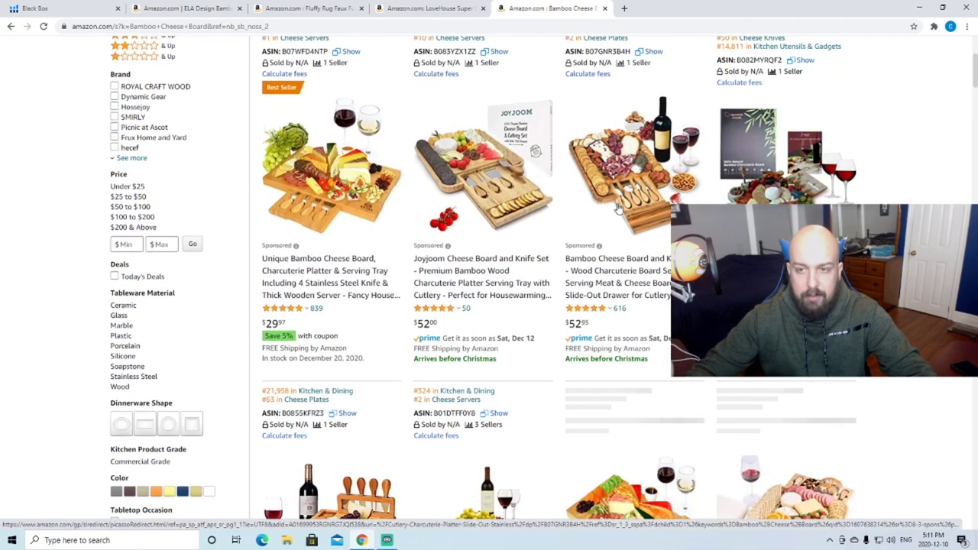
scroll(618, 197, down, 2)
Compare the competing cheese board listings with their rank and ASIN details throughout the results
scroll(618, 197, up, 2)
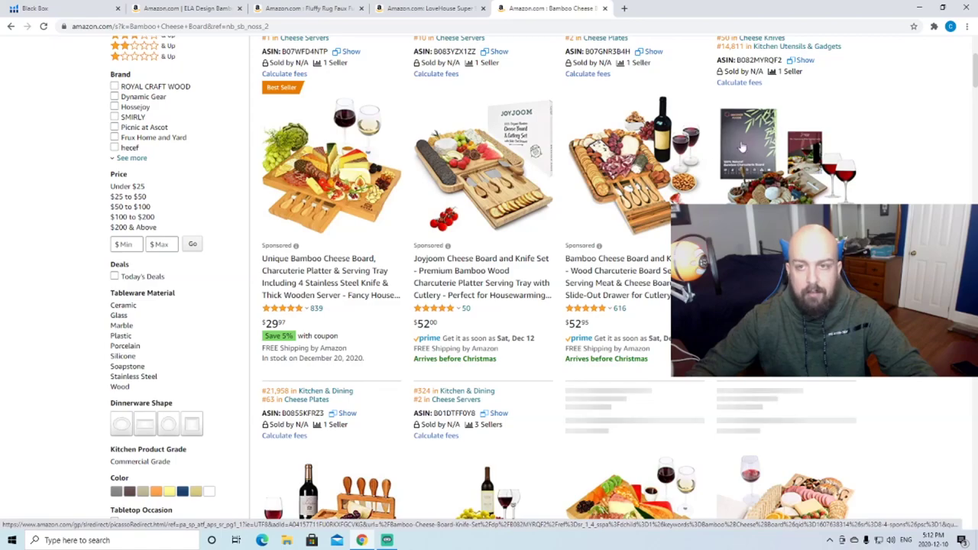
scroll(741, 147, down, 10)
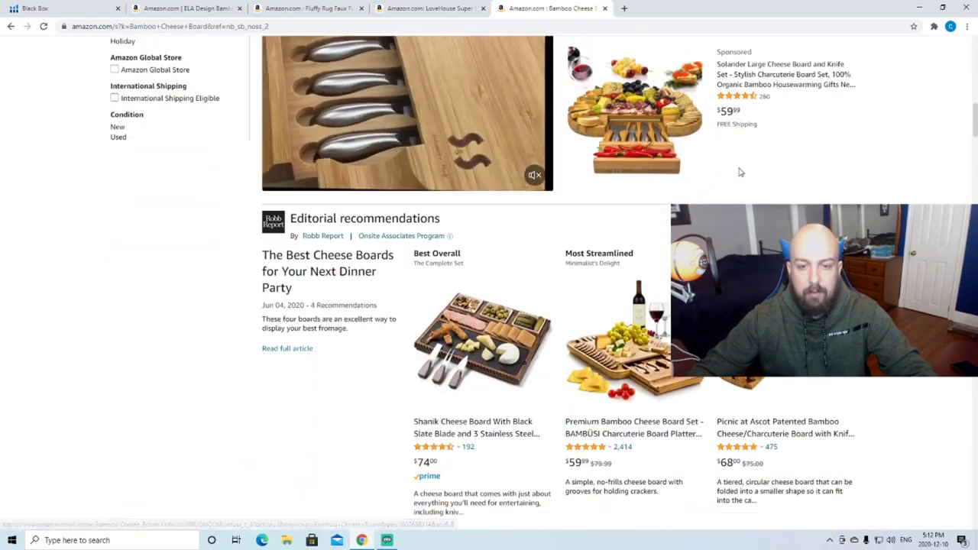
scroll(740, 172, down, 9)
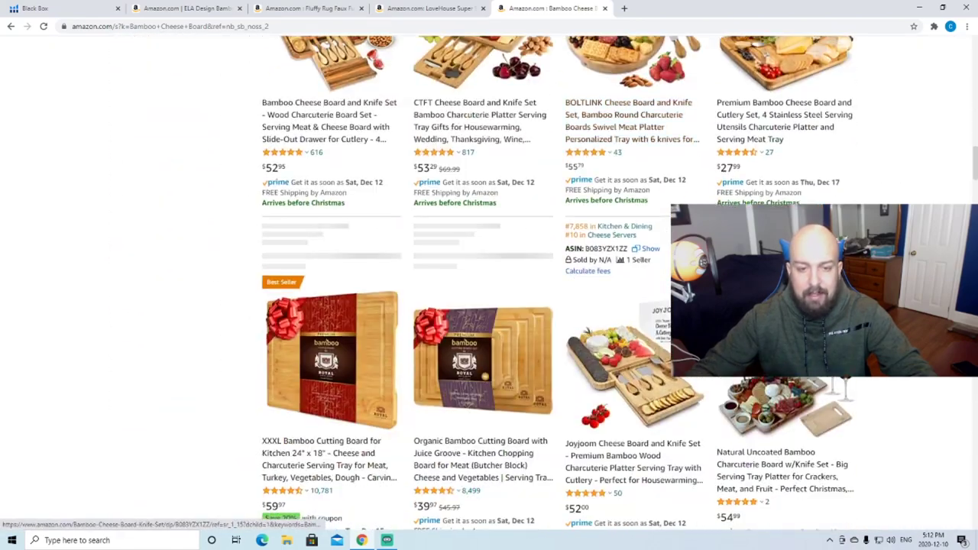
scroll(602, 269, down, 10)
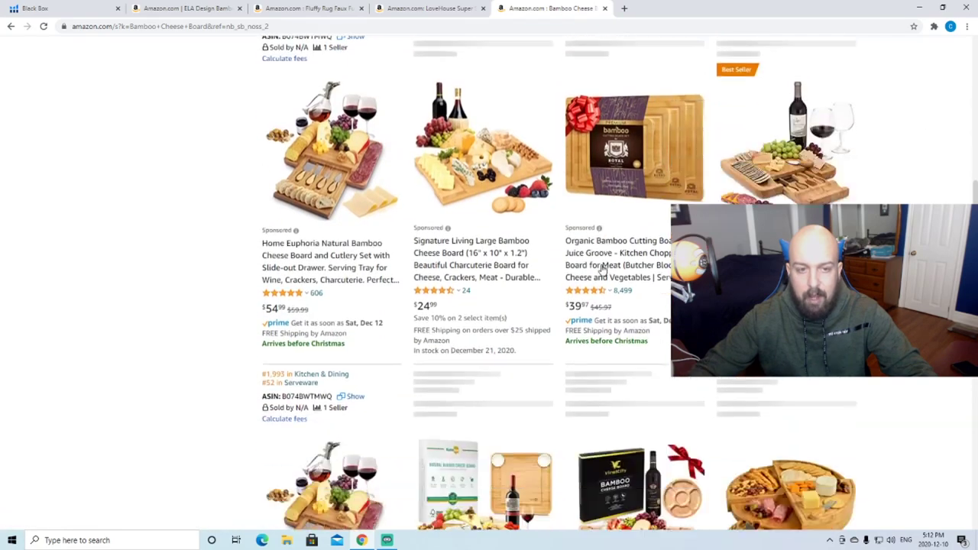
scroll(604, 268, down, 3)
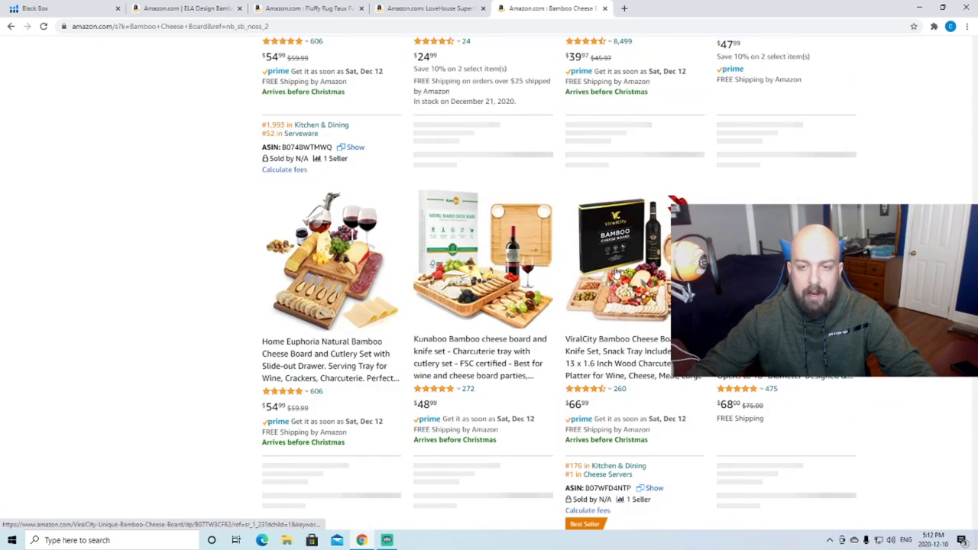
scroll(616, 272, down, 1)
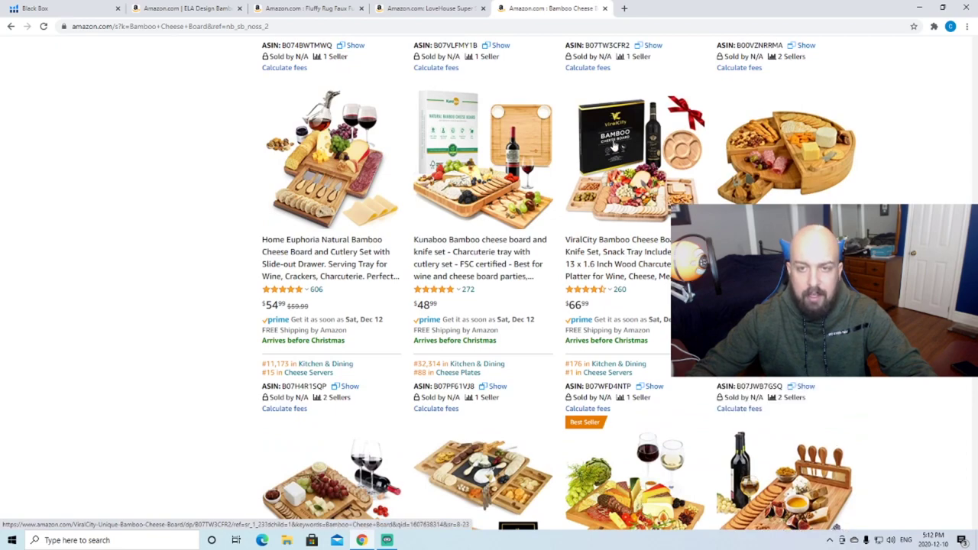
scroll(618, 145, down, 2)
scroll(617, 179, up, 2)
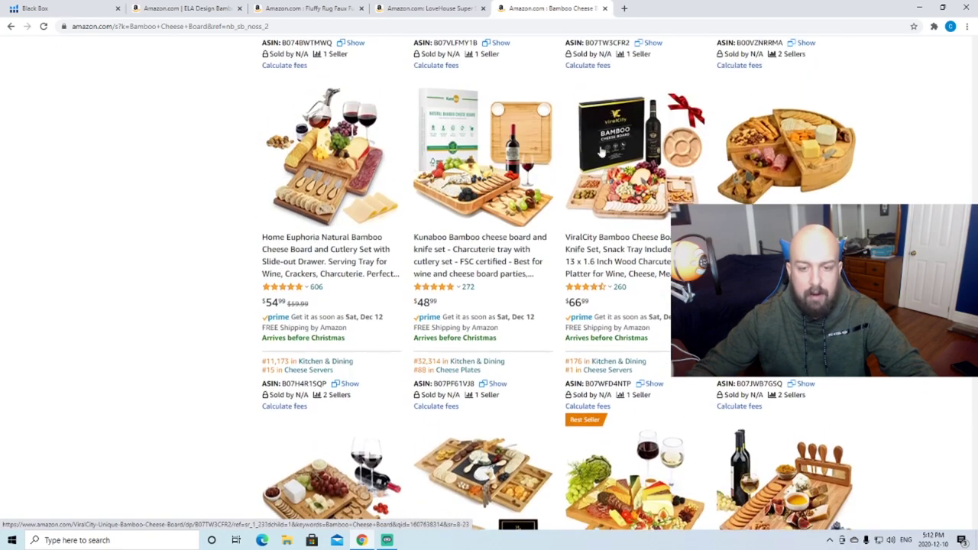
scroll(647, 192, down, 5)
scroll(654, 236, up, 8)
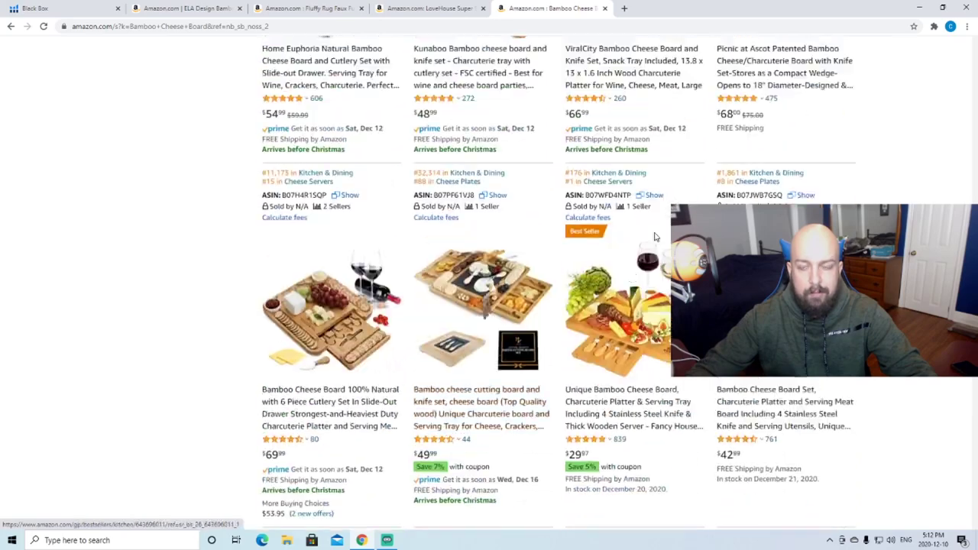
scroll(654, 237, up, 6)
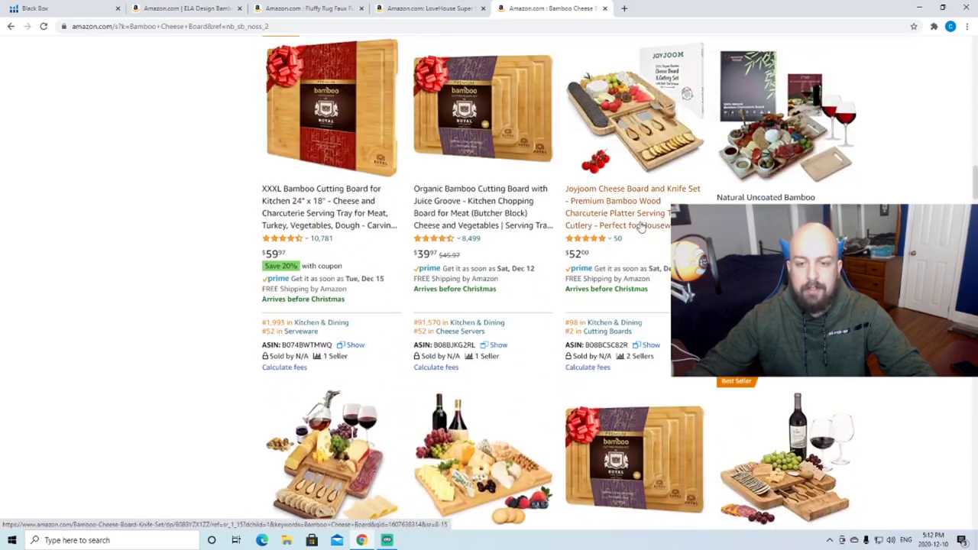
scroll(604, 159, up, 6)
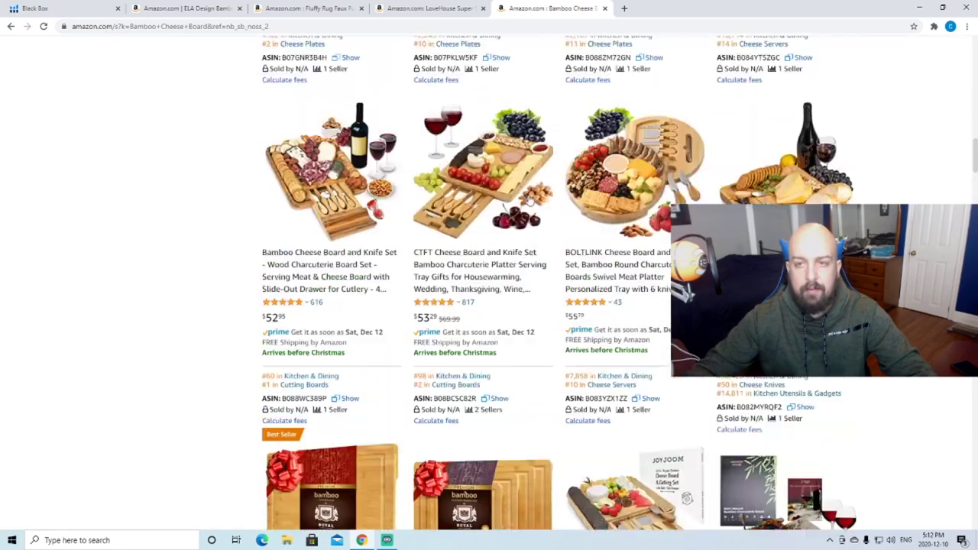
scroll(604, 159, down, 8)
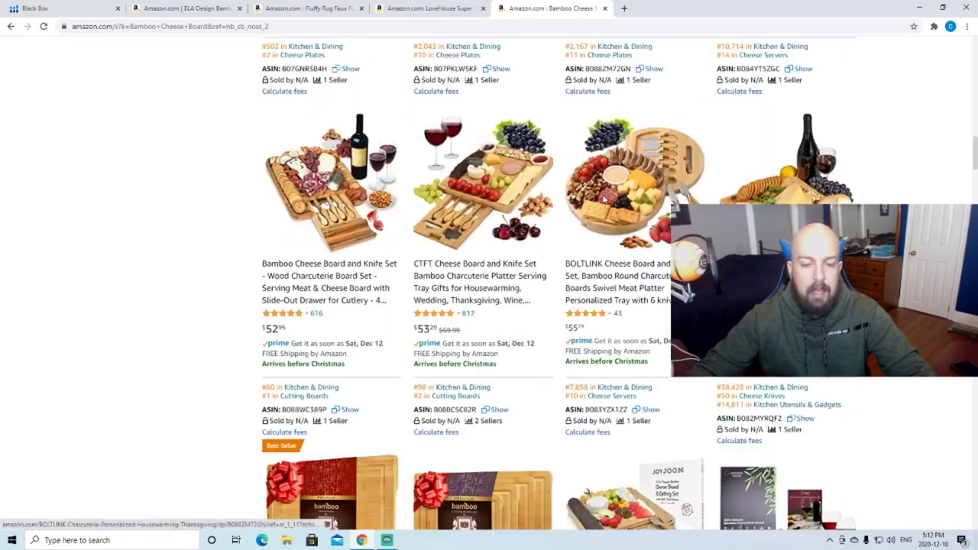
scroll(662, 245, down, 5)
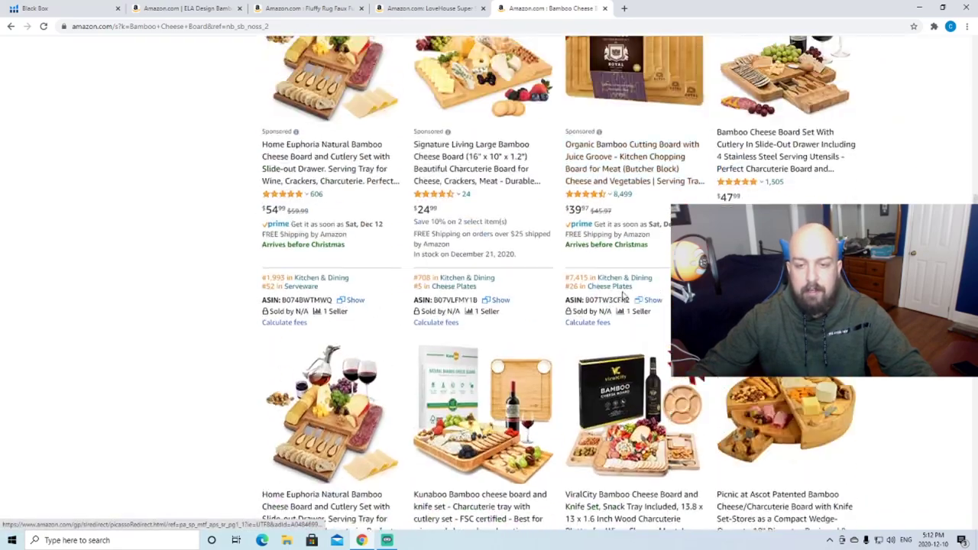
scroll(661, 244, up, 7)
click(933, 27)
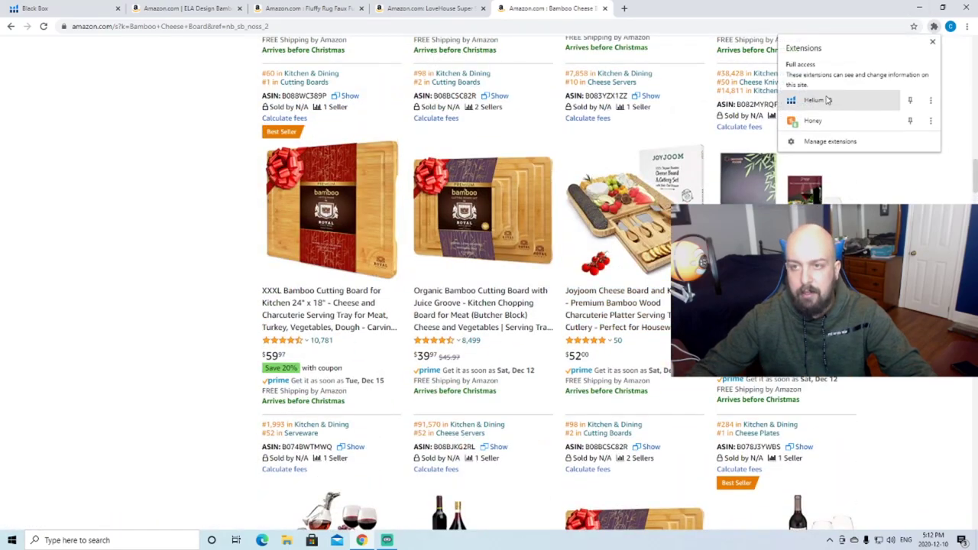
Run Helium 10 Xray on the cheese board results ($5,281,175 revenue) and reveal BSR and Review Velocity columns
click(827, 98)
click(796, 111)
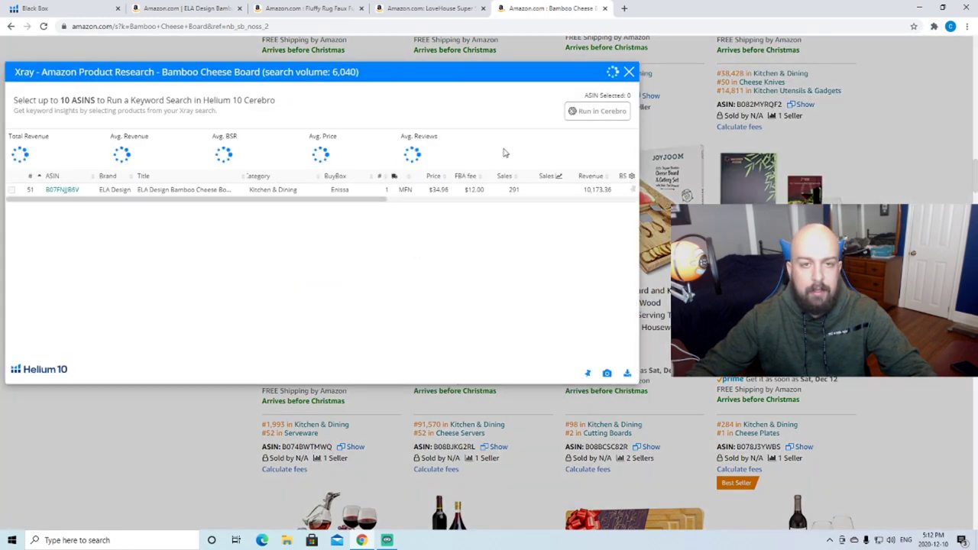
drag(315, 350, 406, 352)
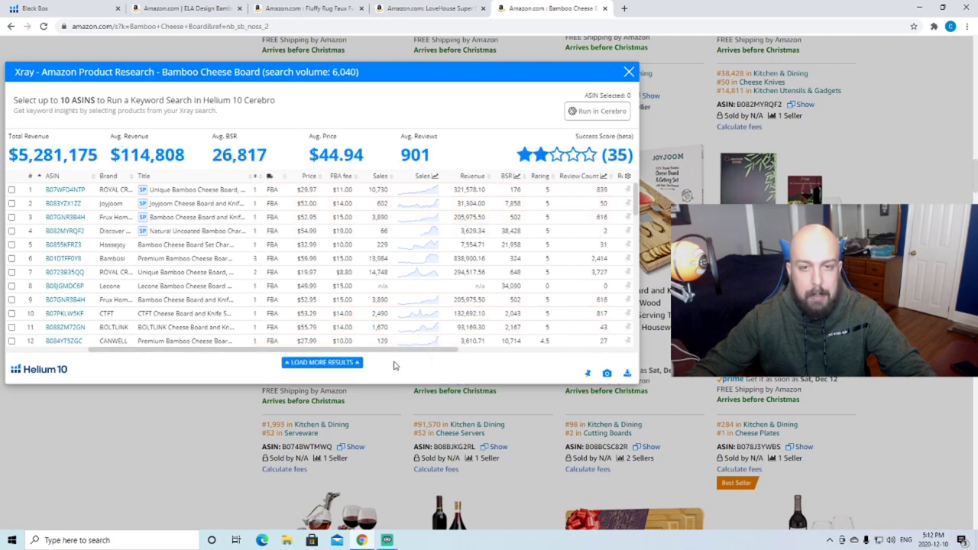
drag(398, 353, 433, 355)
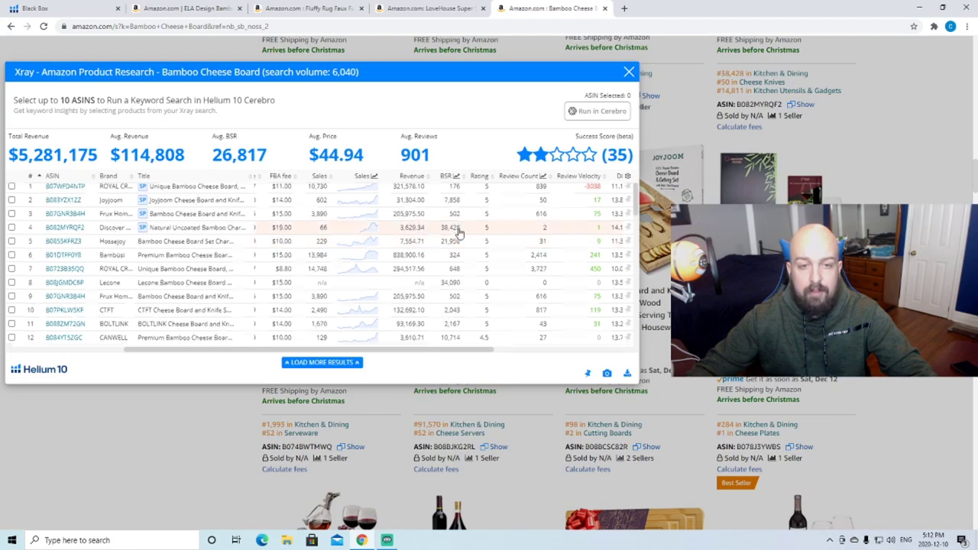
scroll(467, 227, down, 2)
scroll(457, 262, up, 2)
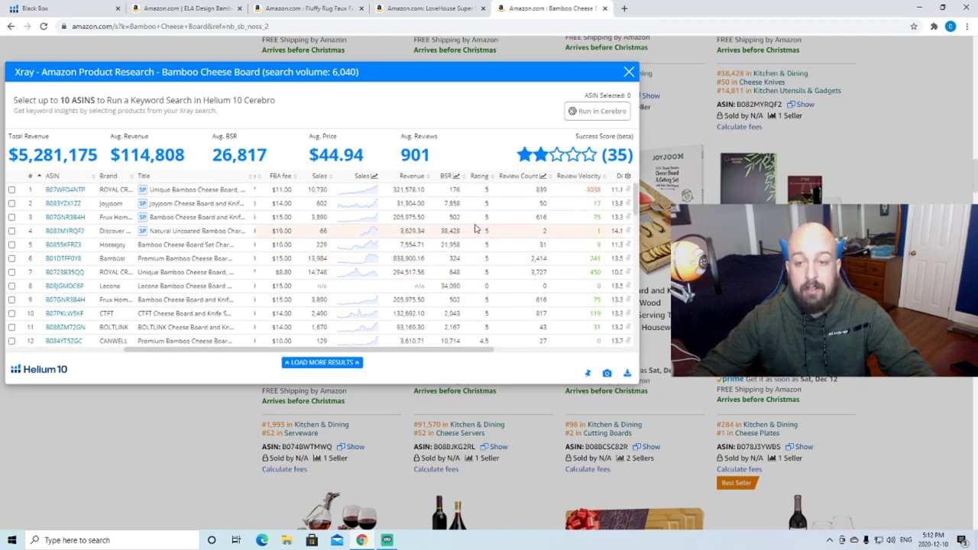
scroll(489, 214, up, 5)
Dismiss the Xray analysis and scroll back over the Bamboo Cheese Board search results
click(628, 71)
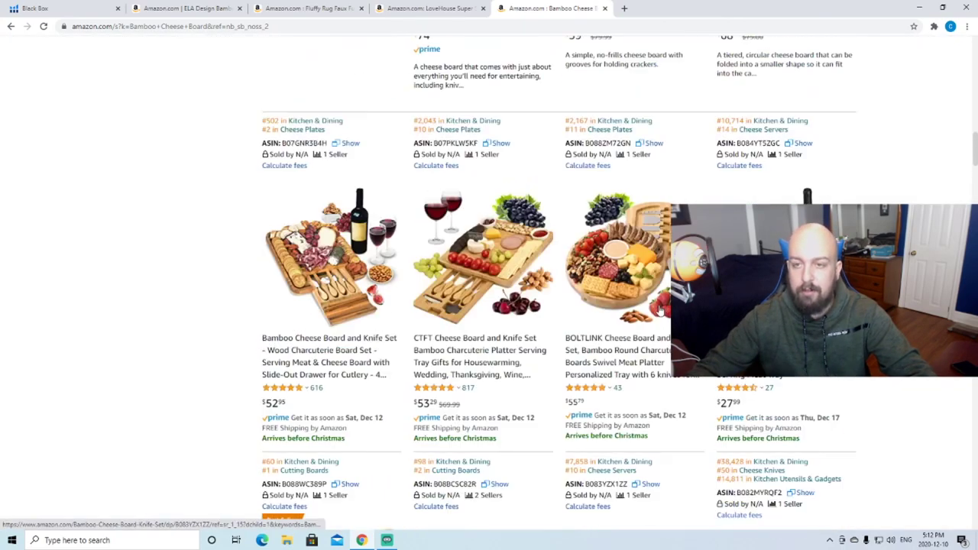
scroll(304, 195, up, 10)
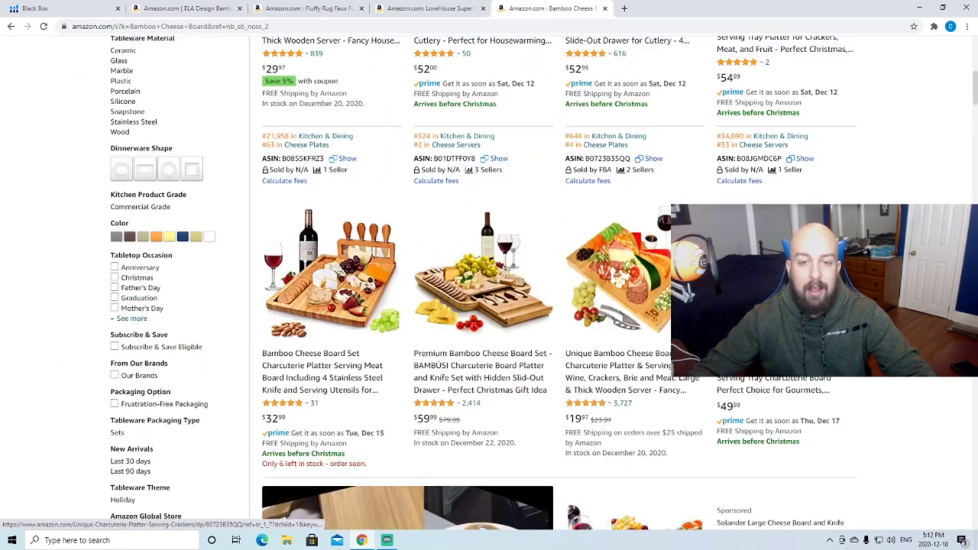
scroll(523, 260, down, 8)
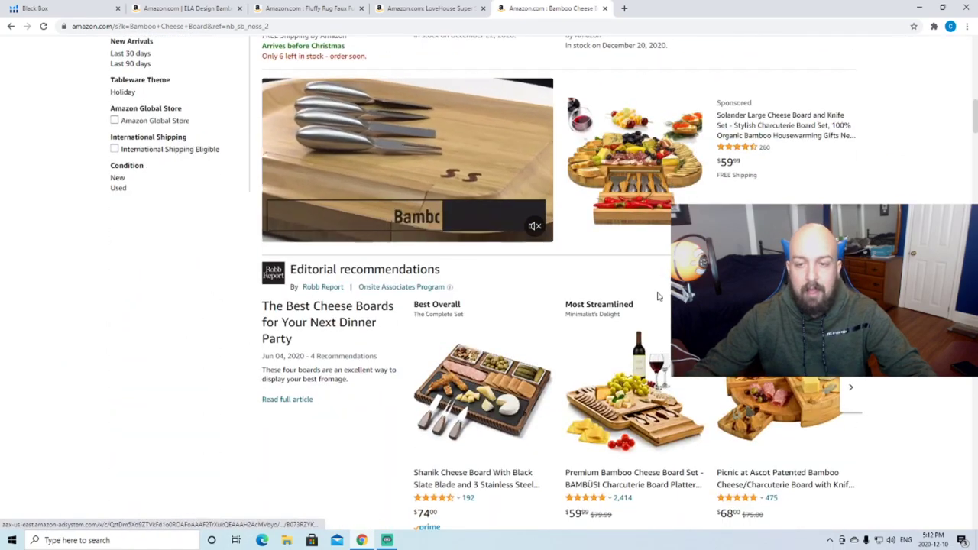
scroll(644, 217, down, 4)
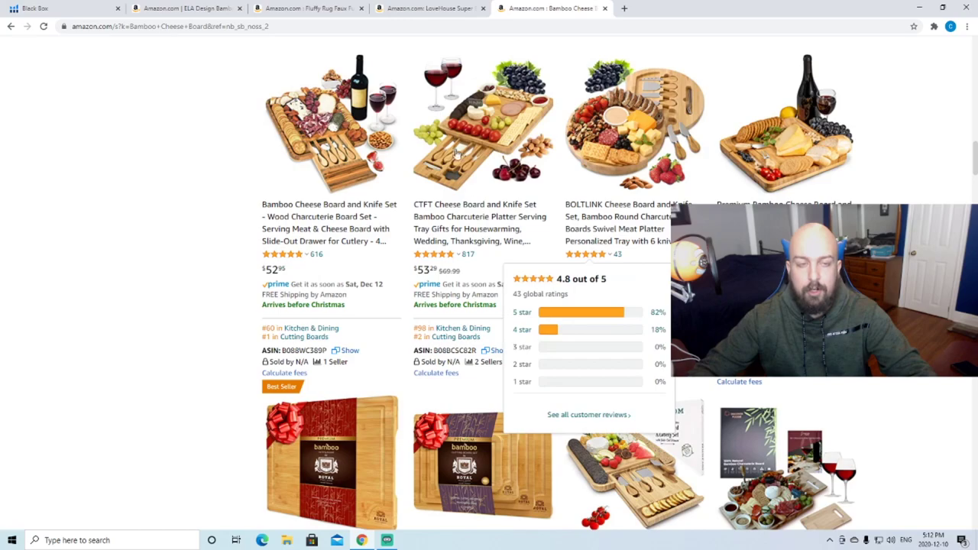
scroll(548, 317, up, 4)
scroll(547, 316, down, 6)
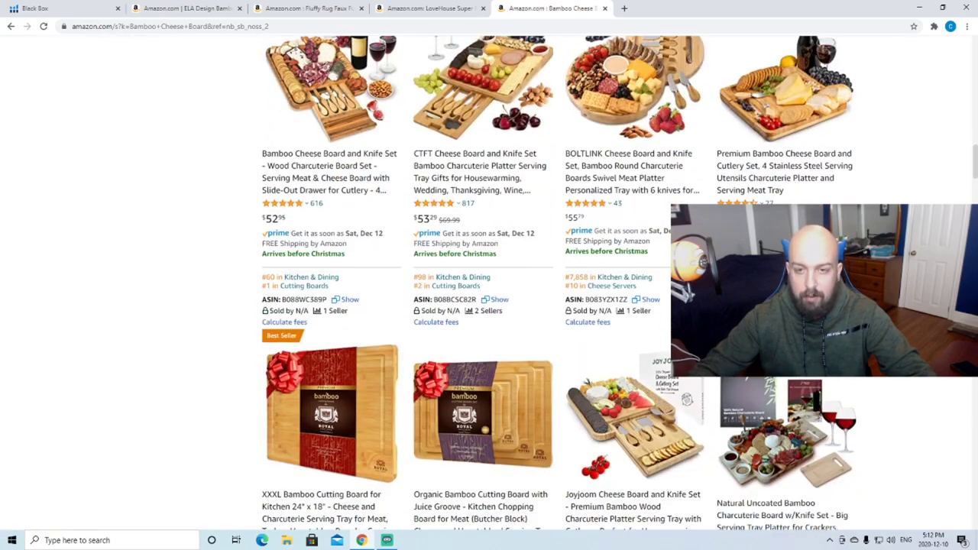
scroll(480, 192, up, 1)
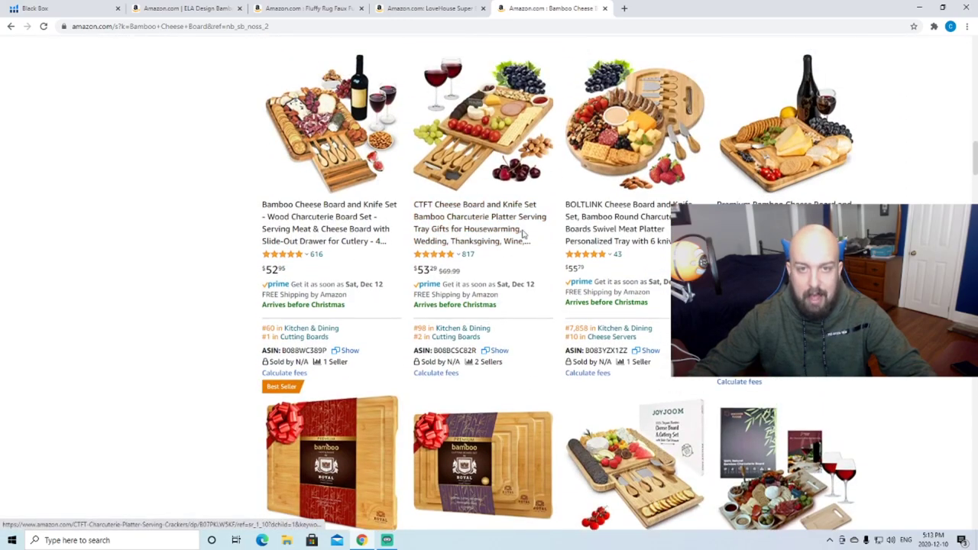
scroll(558, 195, down, 5)
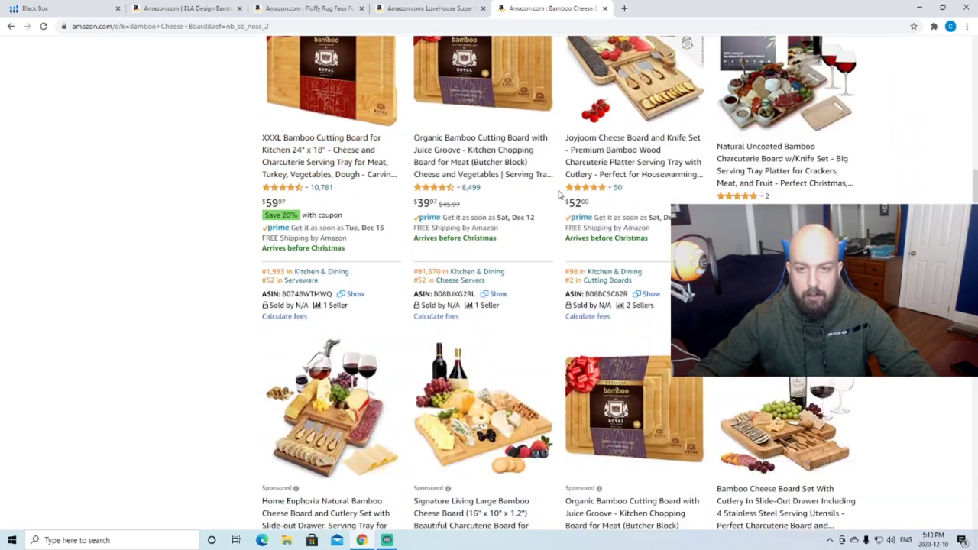
scroll(489, 305, down, 3)
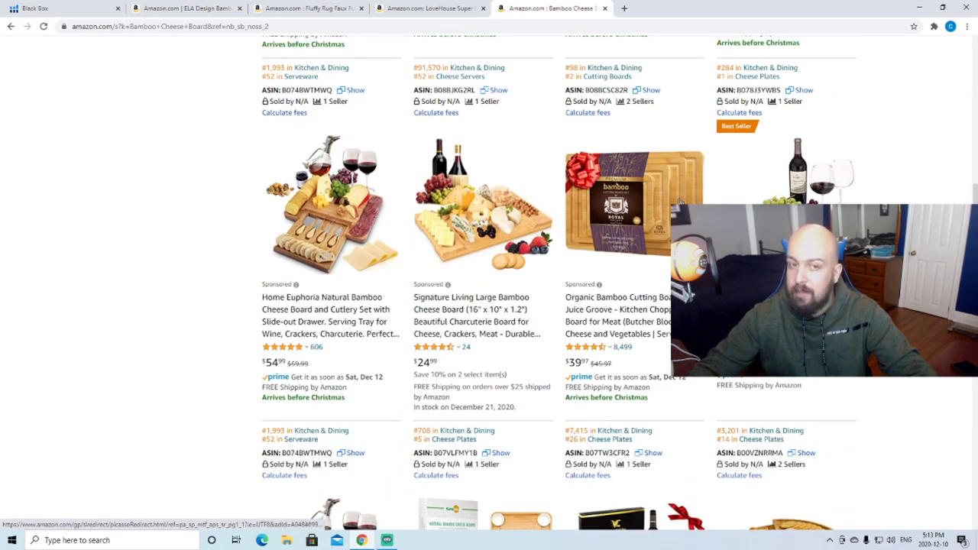
scroll(239, 221, down, 8)
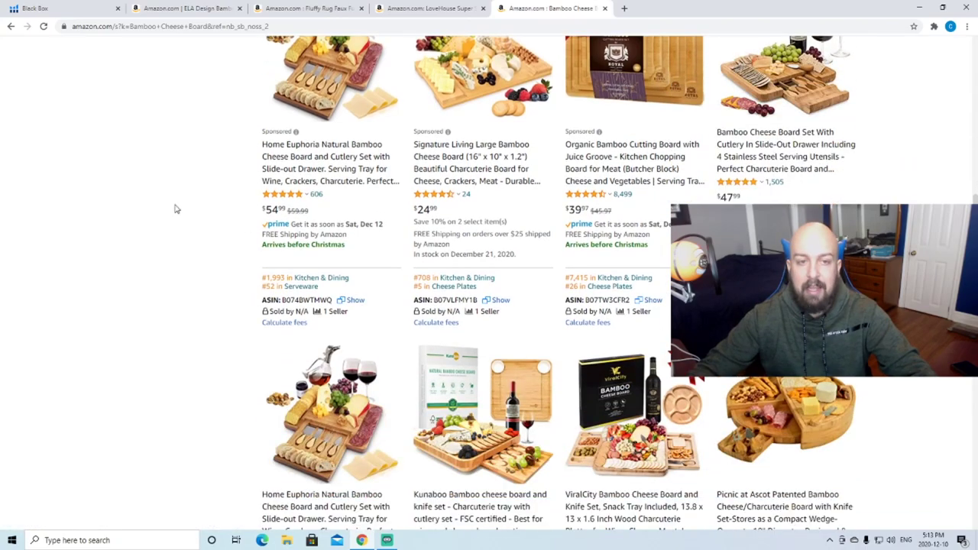
scroll(245, 226, down, 8)
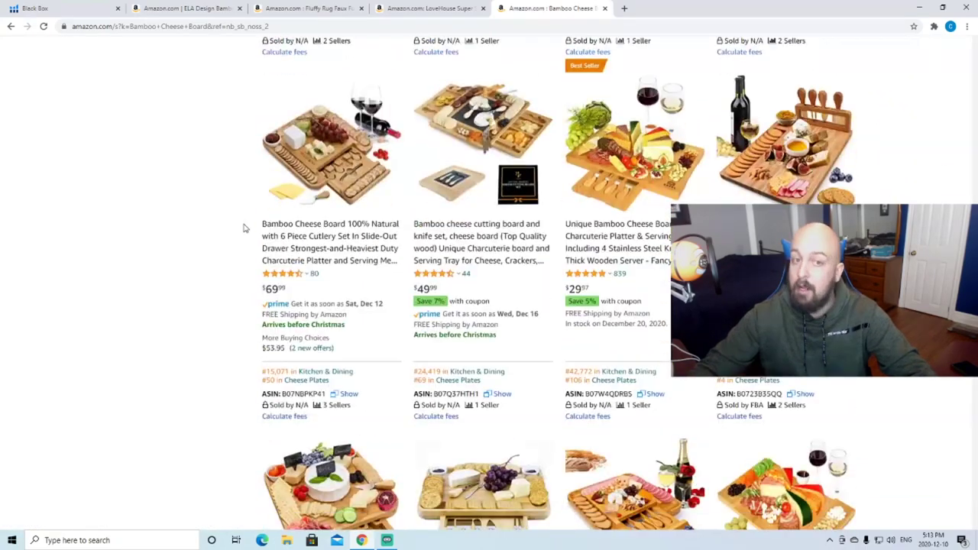
scroll(459, 285, up, 12)
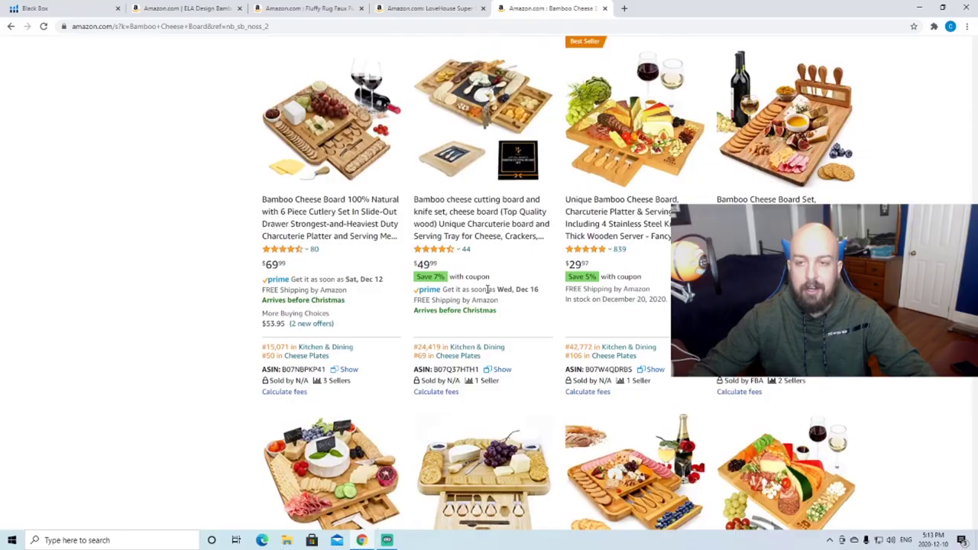
scroll(487, 289, up, 3)
scroll(487, 289, down, 5)
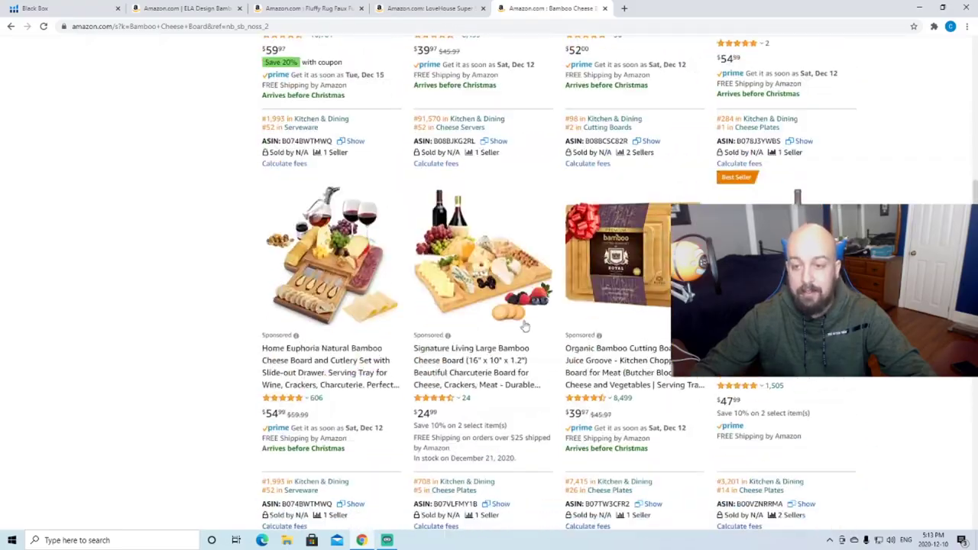
scroll(644, 330, up, 8)
scroll(644, 330, up, 10)
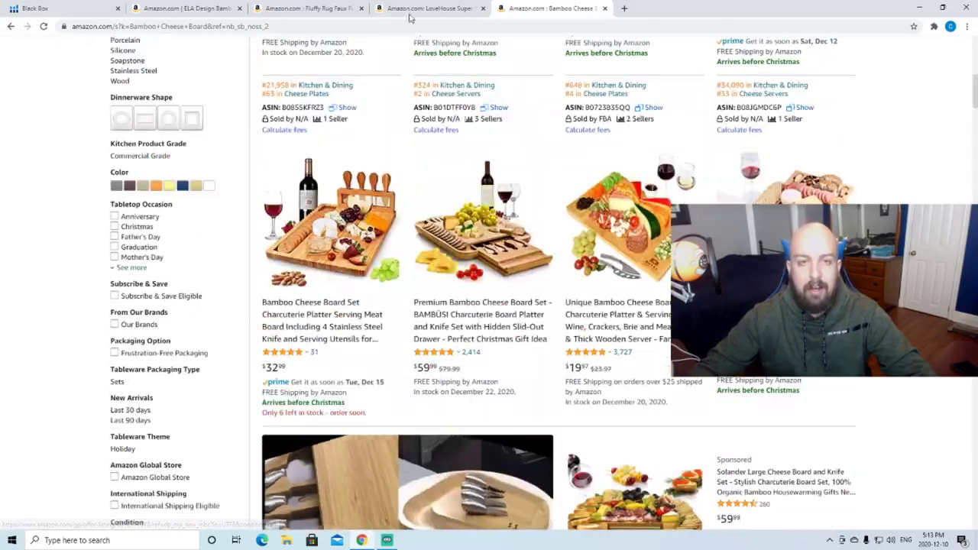
Close the Bamboo Cheese Board search, LoveHouse rug and Fluffy Rug tabs
click(605, 9)
click(483, 8)
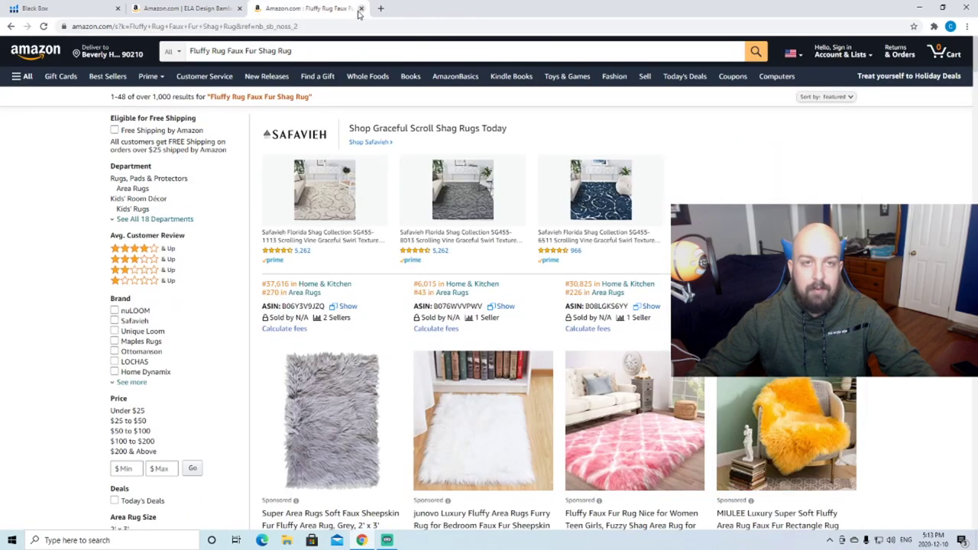
click(361, 8)
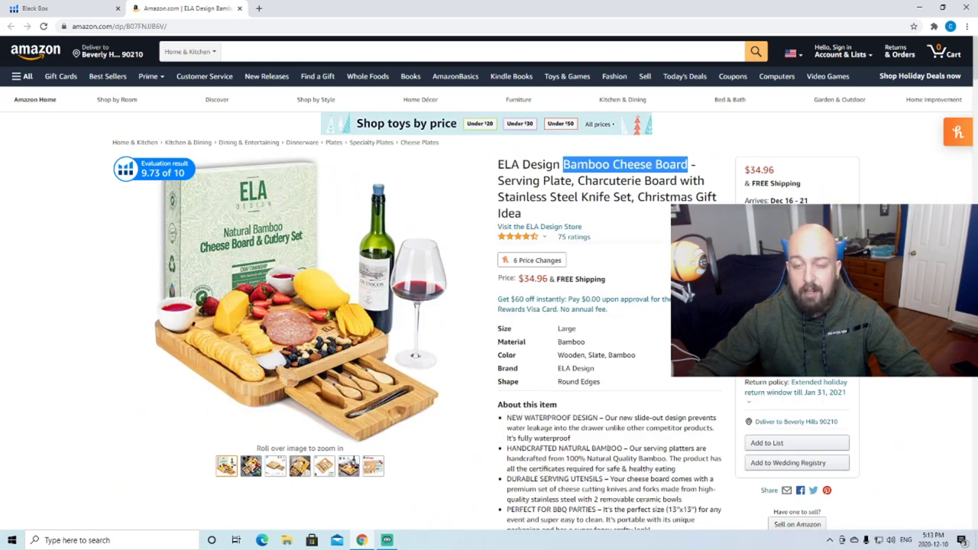
Check the ELA Design board's $34.96 price and full-size photos, then close its tab
drag(520, 278, 528, 279)
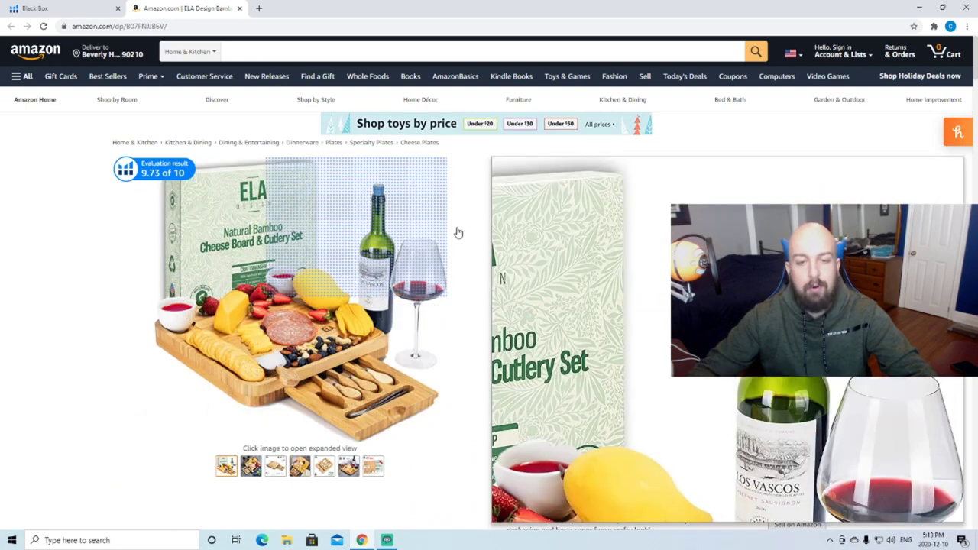
click(481, 215)
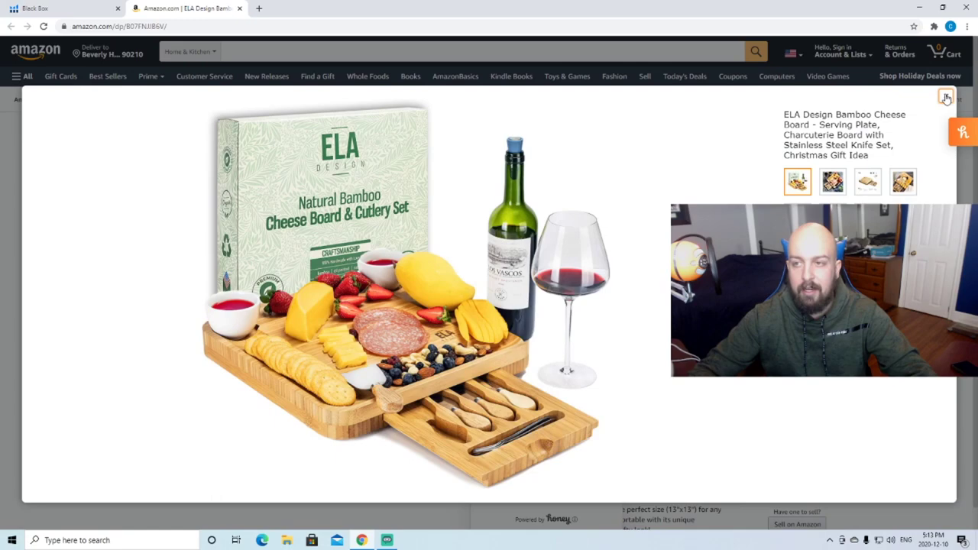
click(946, 98)
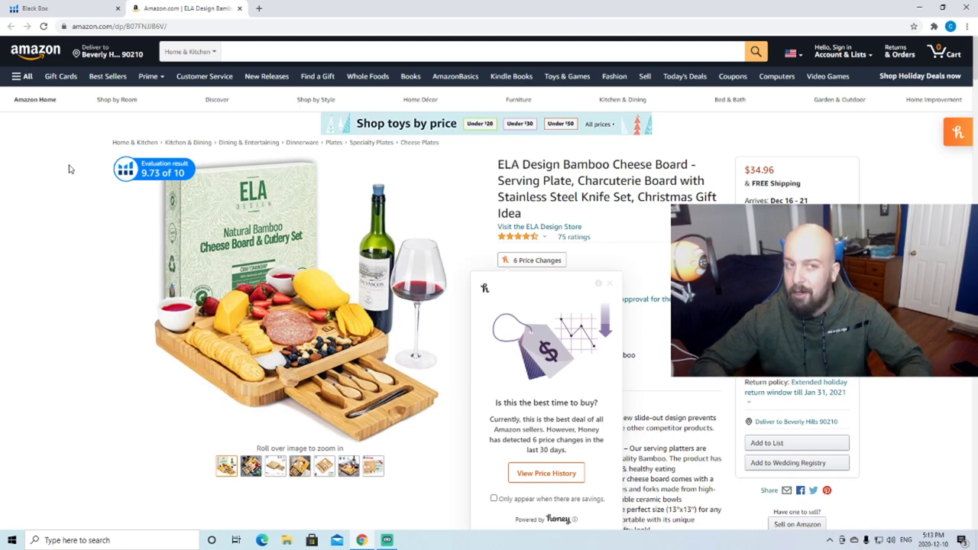
mouse_move(187, 295)
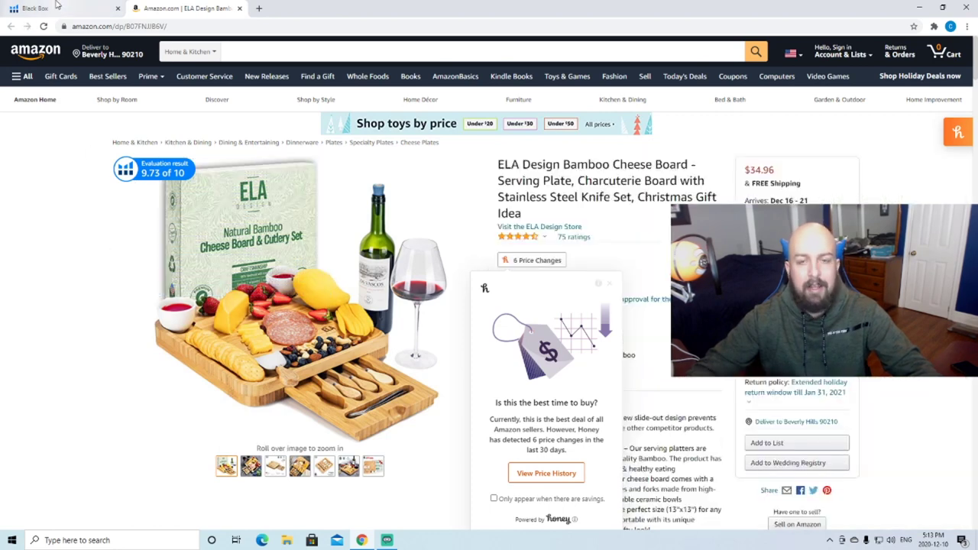
click(239, 8)
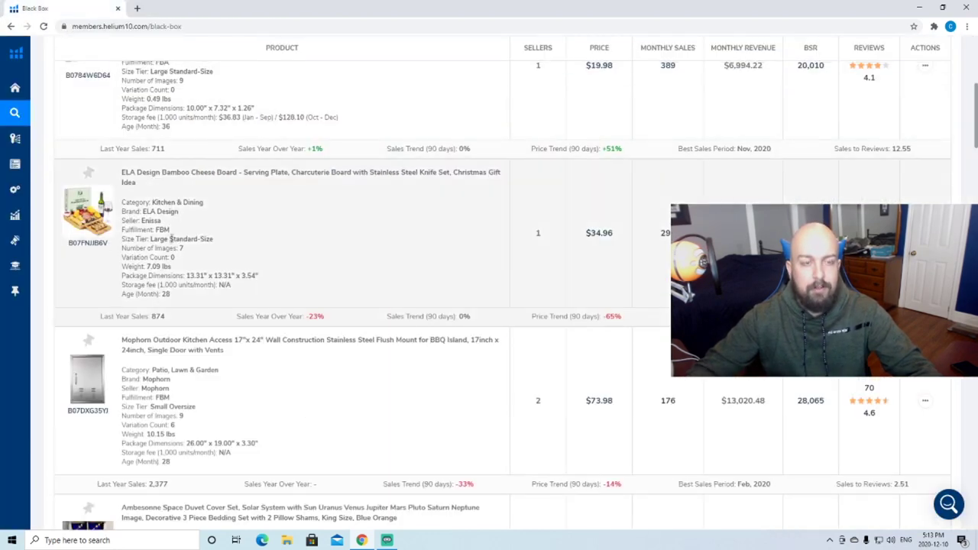
scroll(325, 229, up, 5)
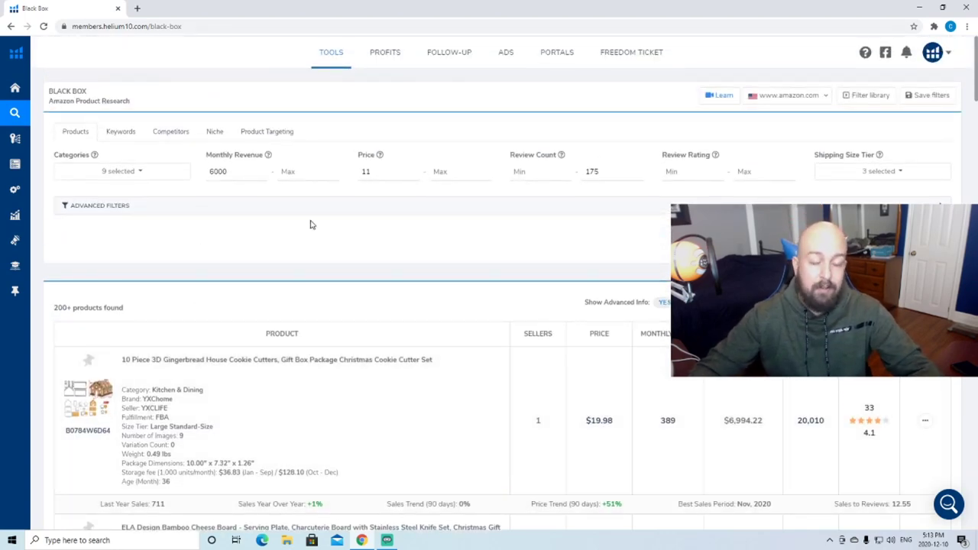
scroll(328, 226, down, 2)
scroll(329, 227, down, 14)
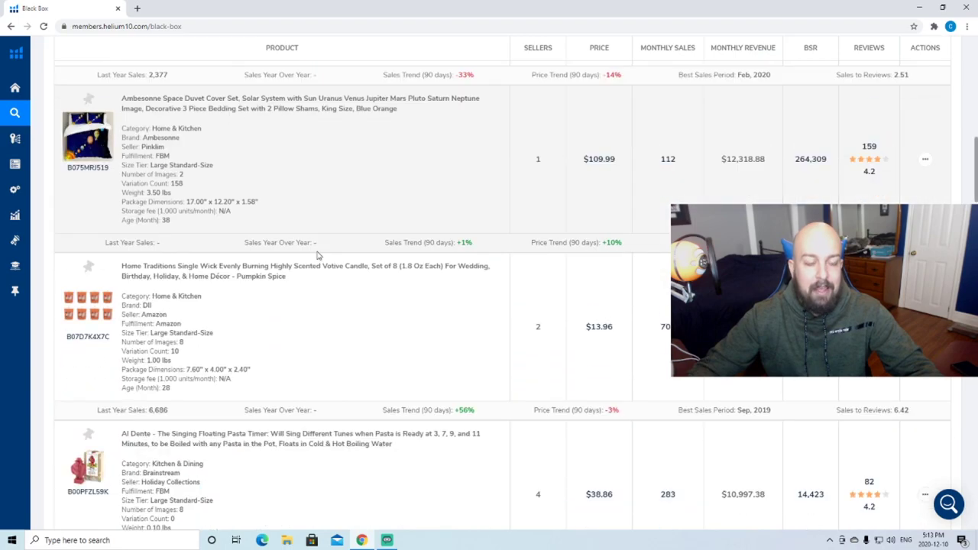
scroll(319, 253, up, 16)
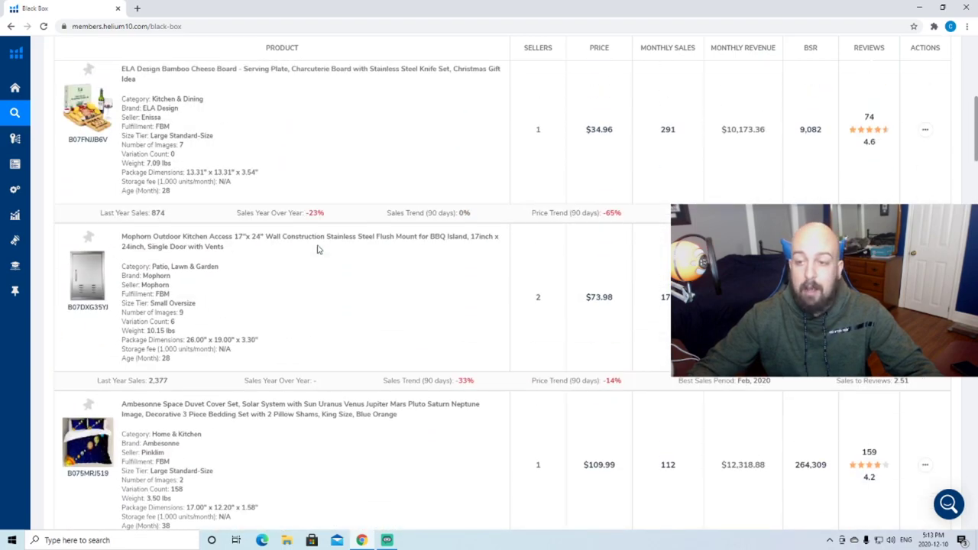
scroll(306, 255, down, 1)
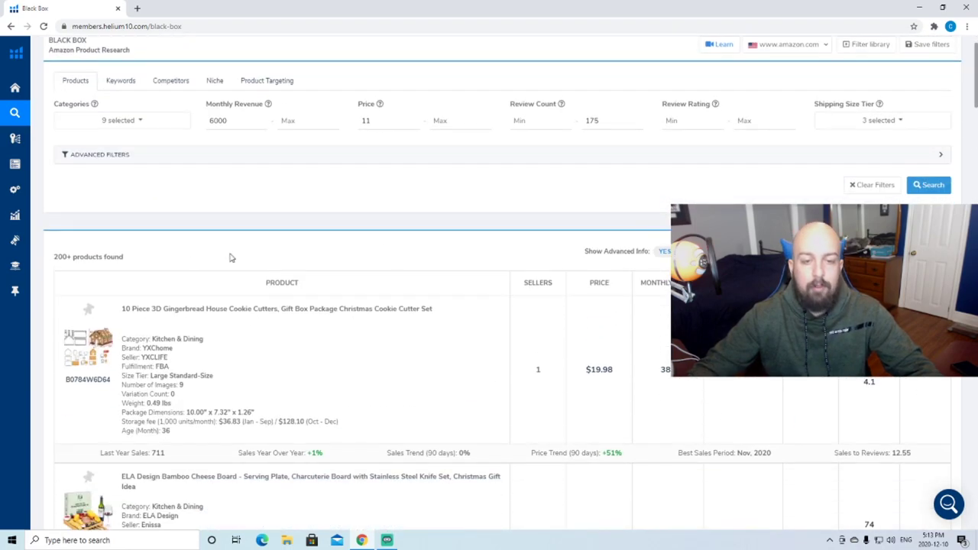
scroll(301, 271, up, 1)
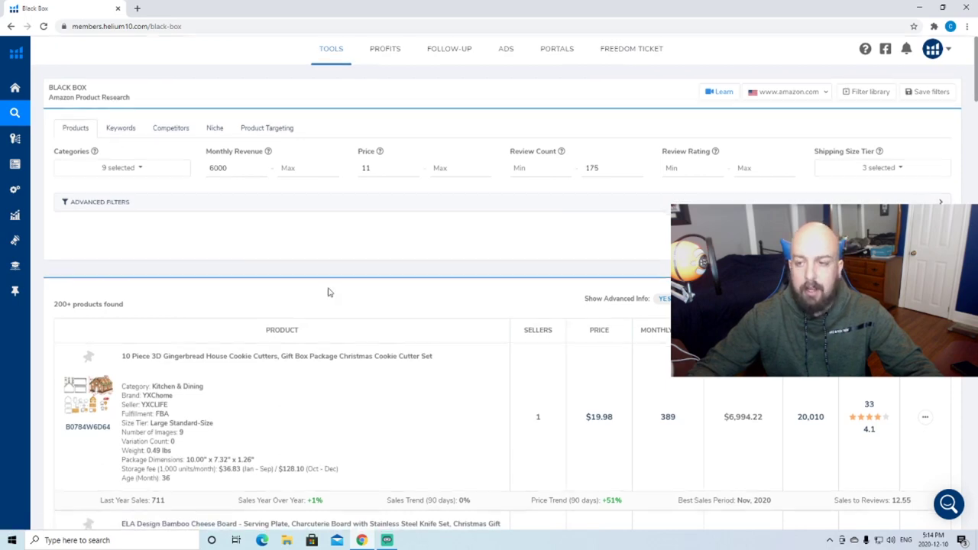
scroll(334, 299, down, 8)
scroll(535, 451, down, 4)
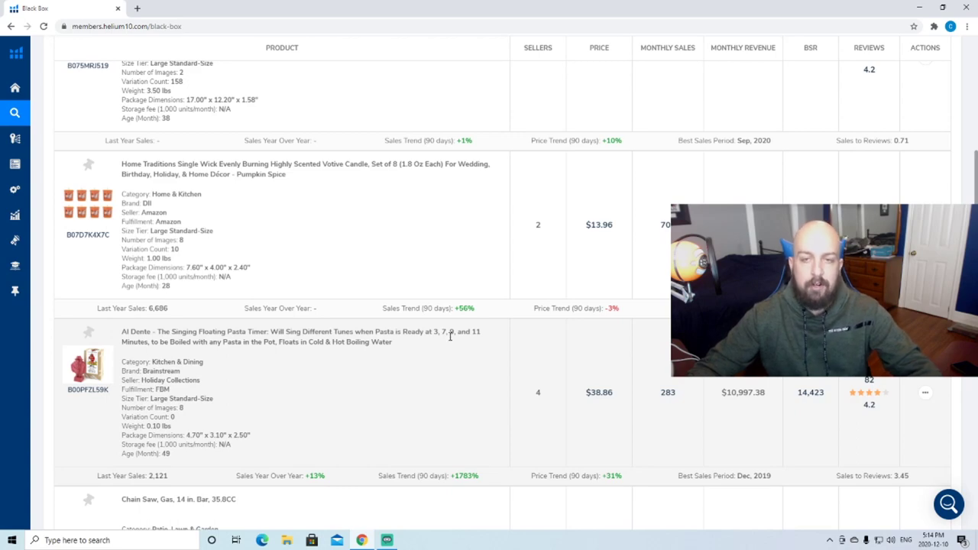
scroll(449, 338, up, 8)
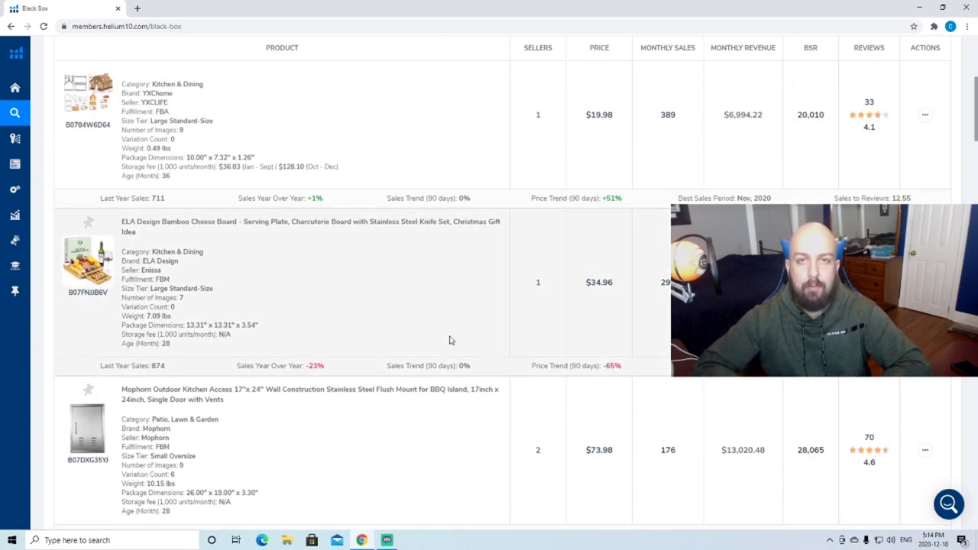
scroll(450, 340, up, 4)
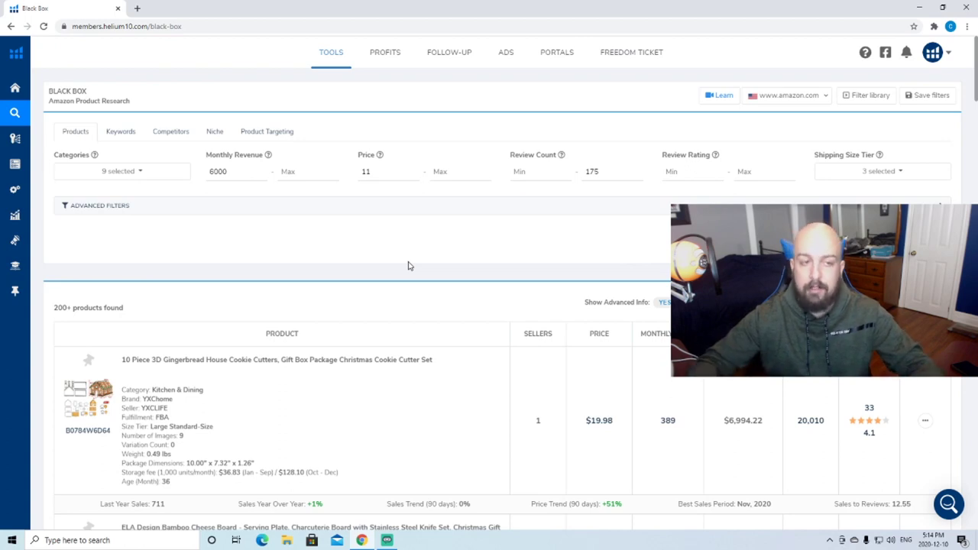
Switch Black Box to Keywords and set the minimum monthly revenue to 7000
click(120, 134)
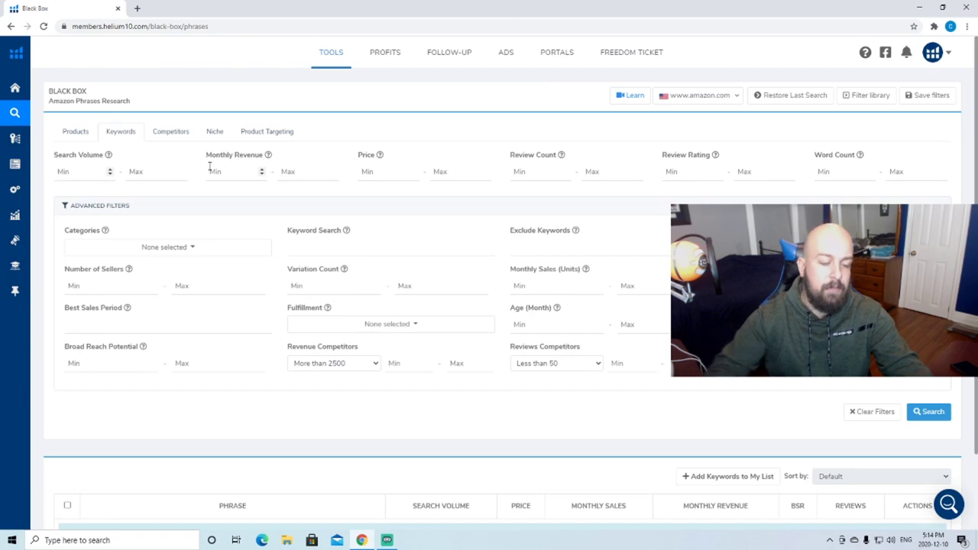
text(000)
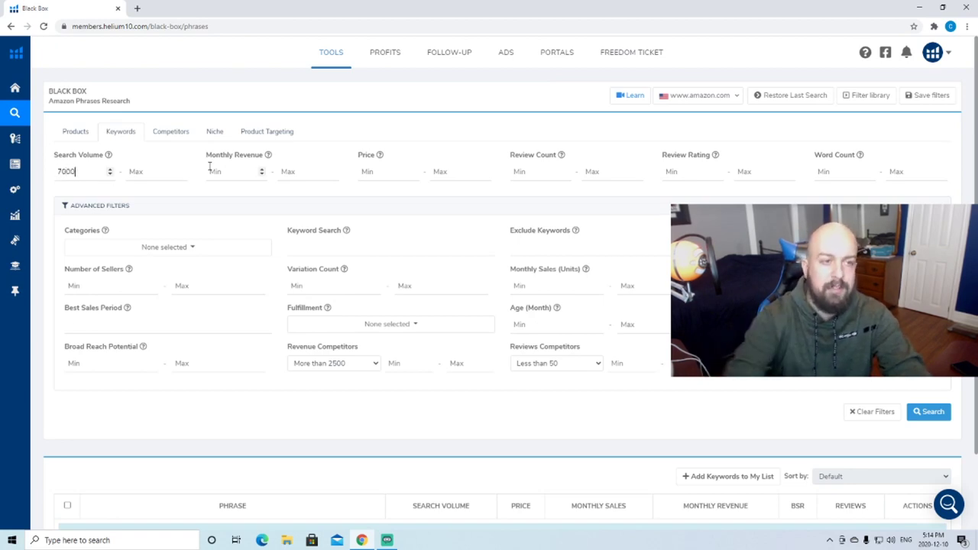
key(ctrl+a)
mouse_move(110, 136)
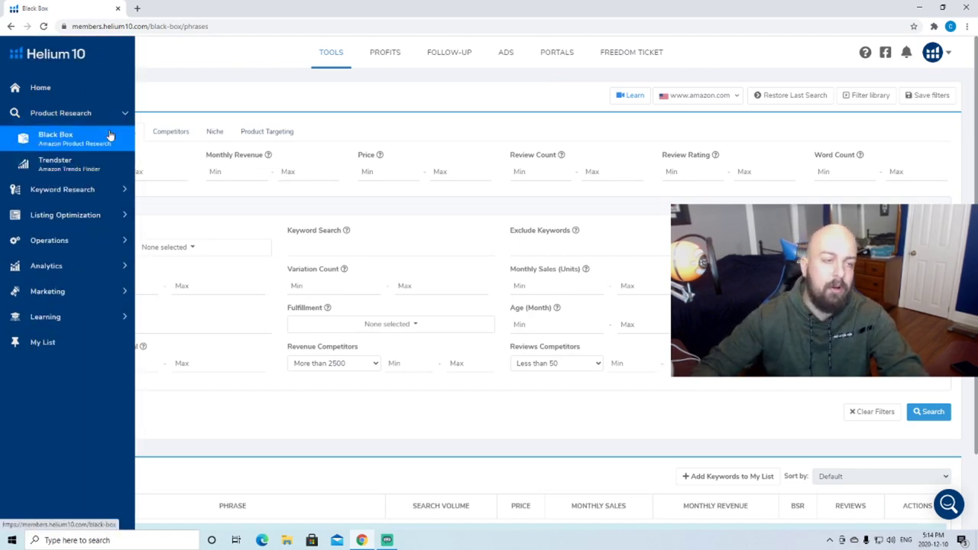
key(BackSpace)
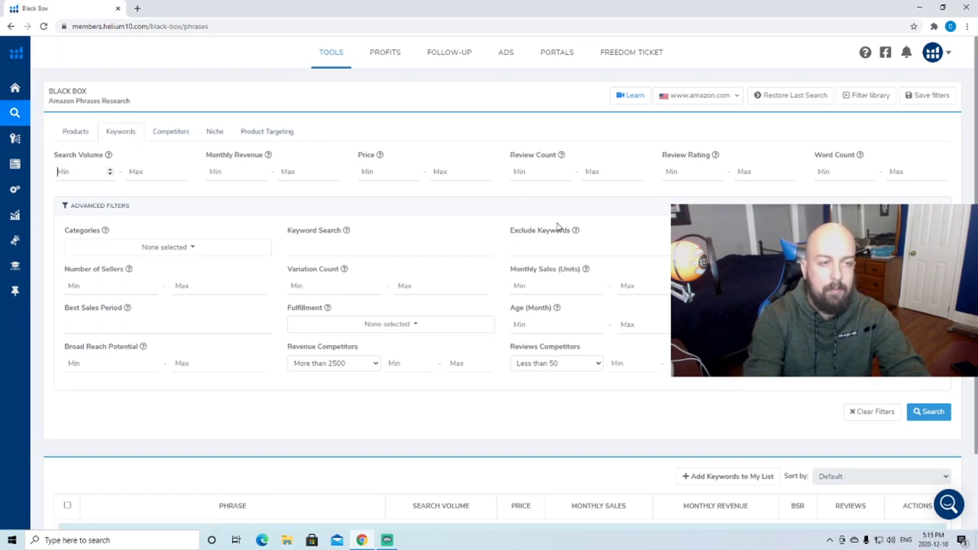
click(230, 168)
text(7000)
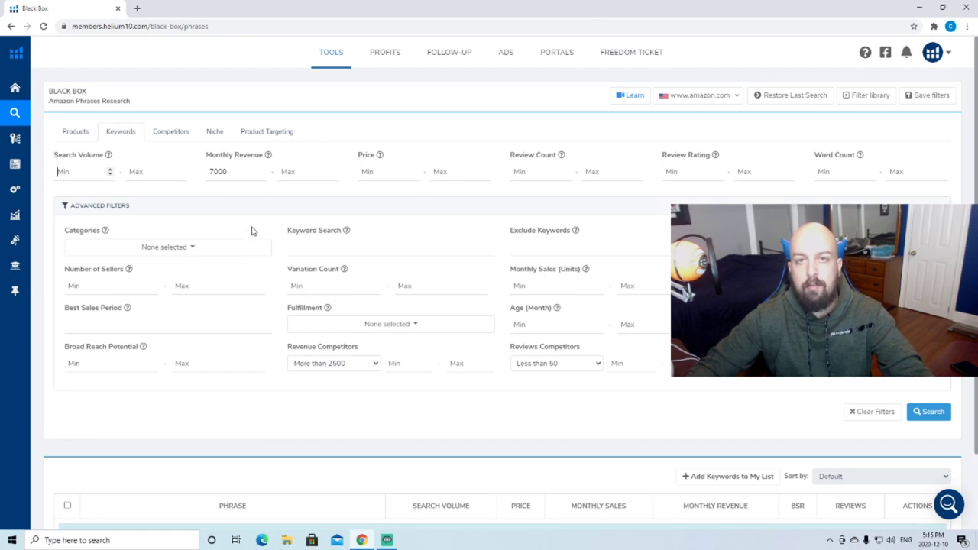
Enter minimum search volume 5000, minimum price 11 and maximum review count 175
click(106, 166)
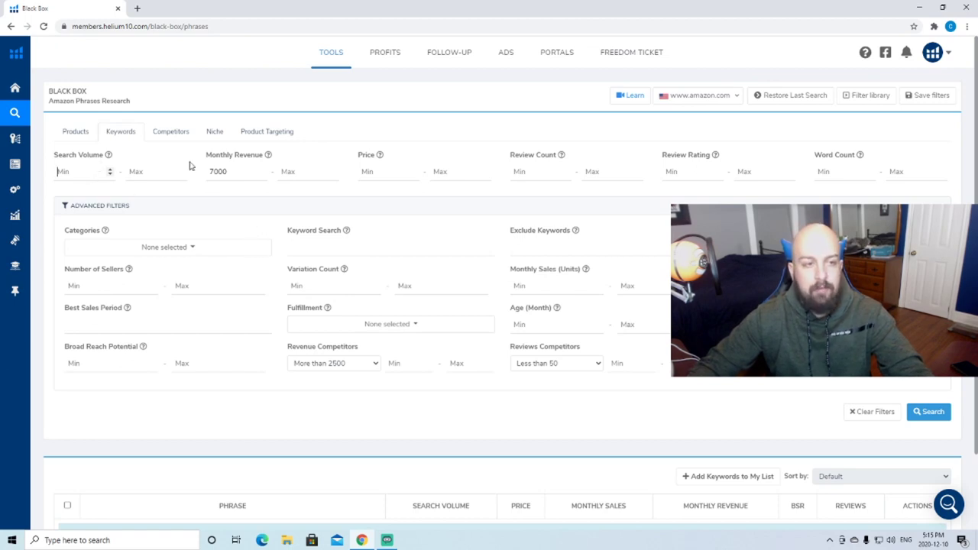
text(5000)
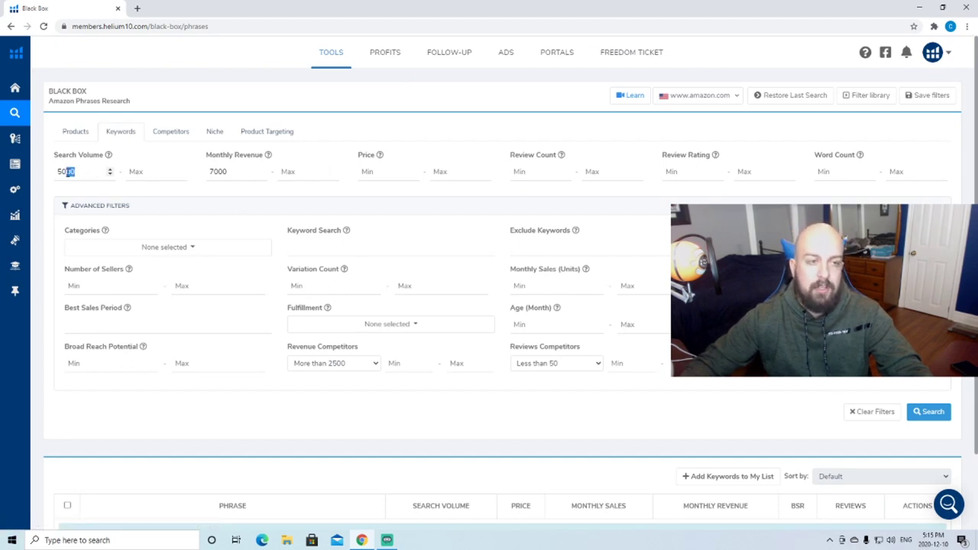
double_click(214, 173)
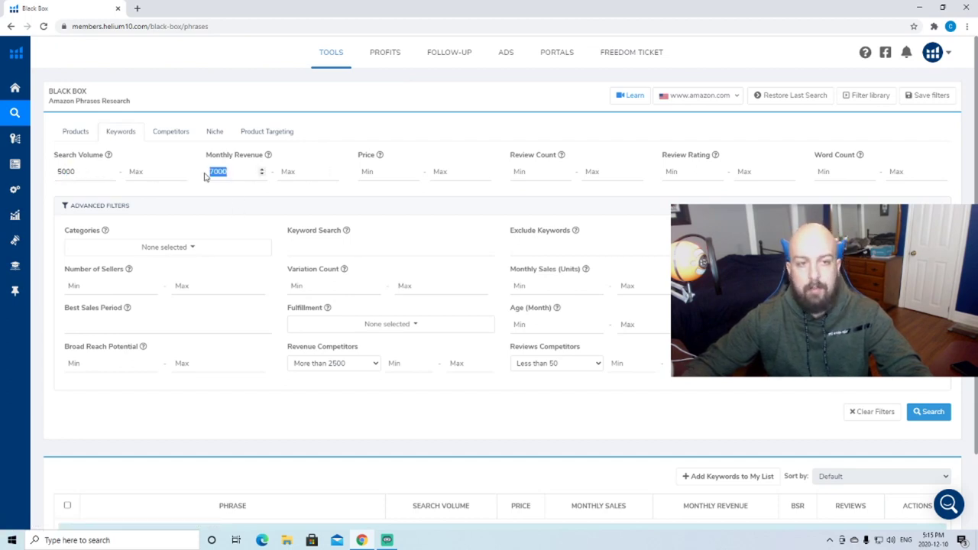
click(226, 171)
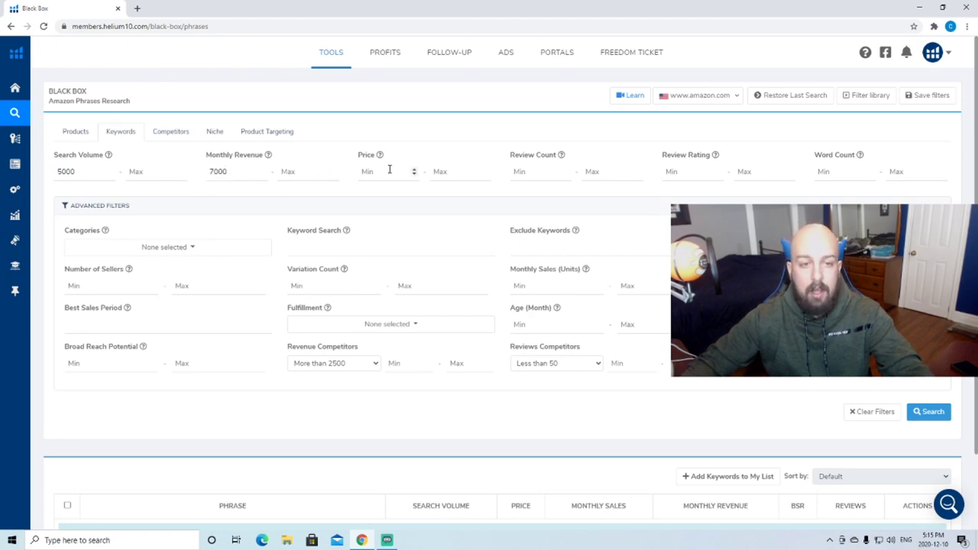
text(11)
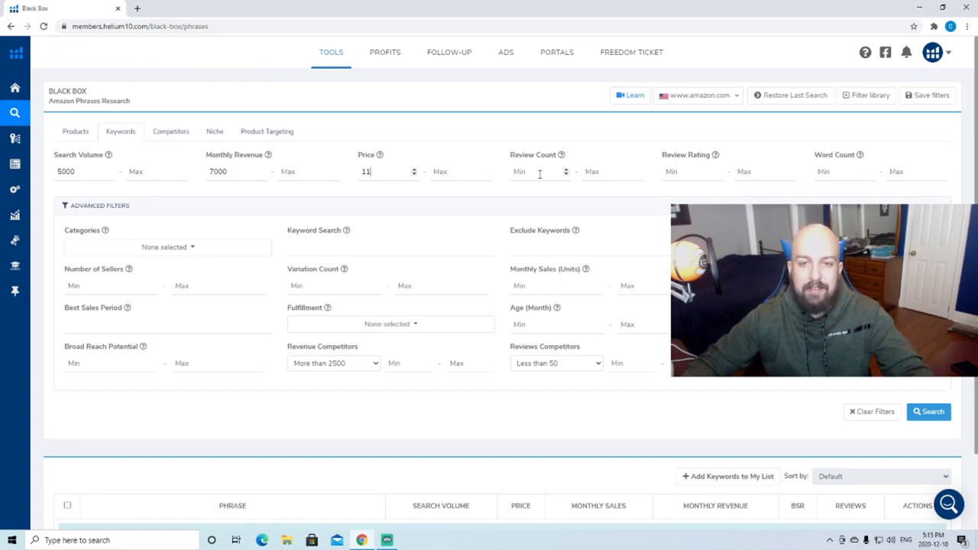
click(605, 171)
text(175)
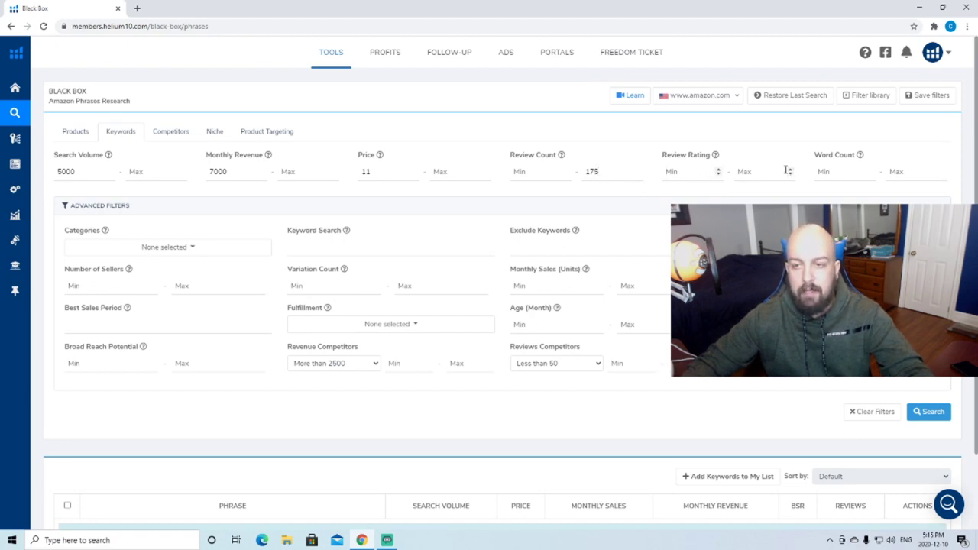
key(Tab)
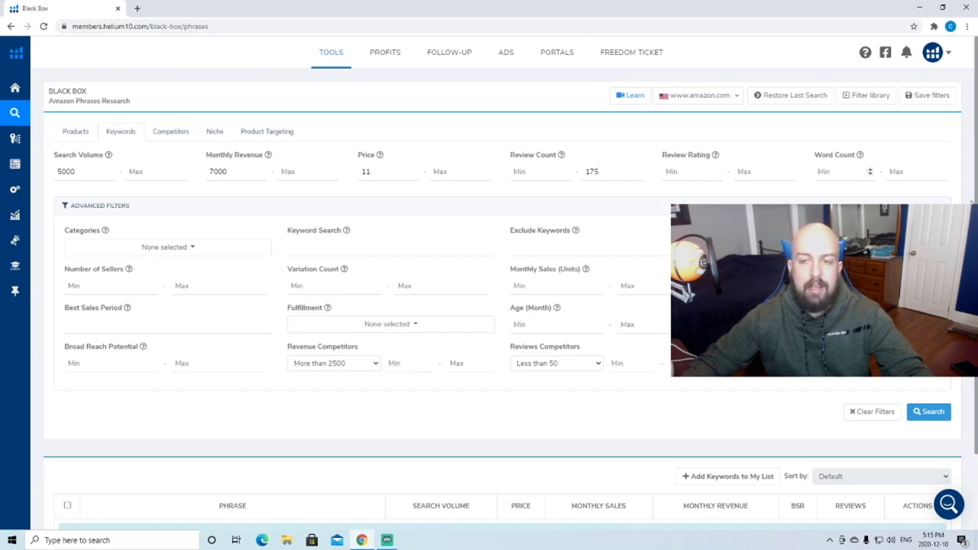
Set the word count filter to a minimum of 1 and a maximum of 7
click(835, 172)
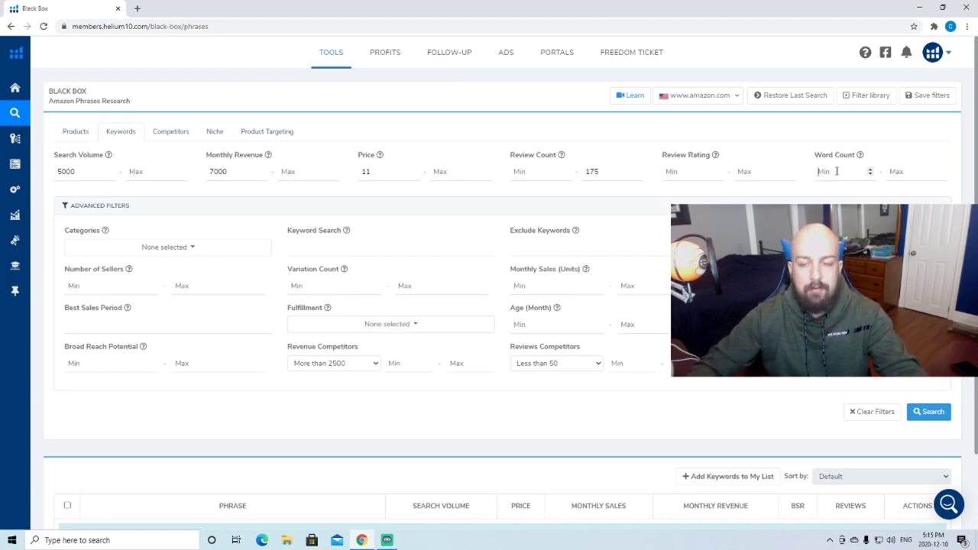
click(899, 170)
text(7)
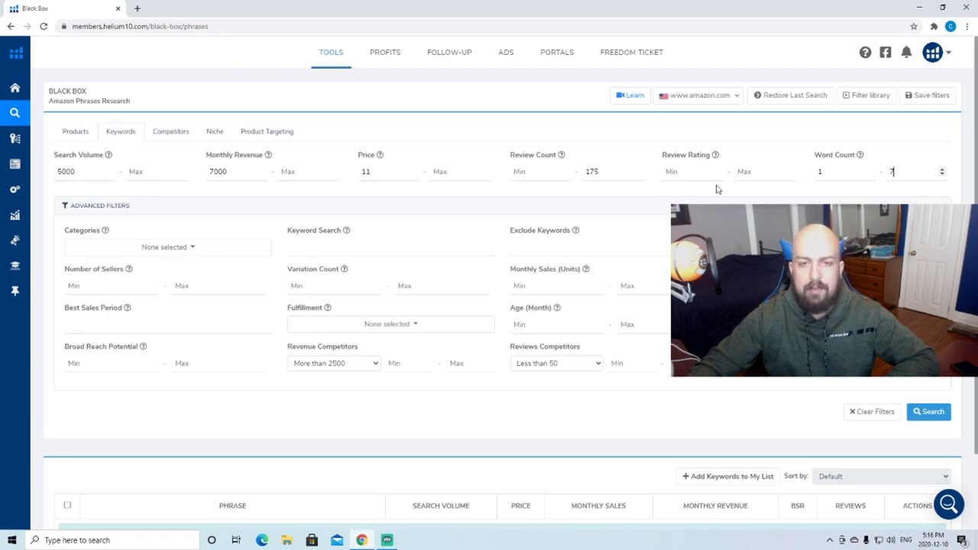
Run the keyword search and browse the first matching phrases such as hanukkah and la mer
click(926, 411)
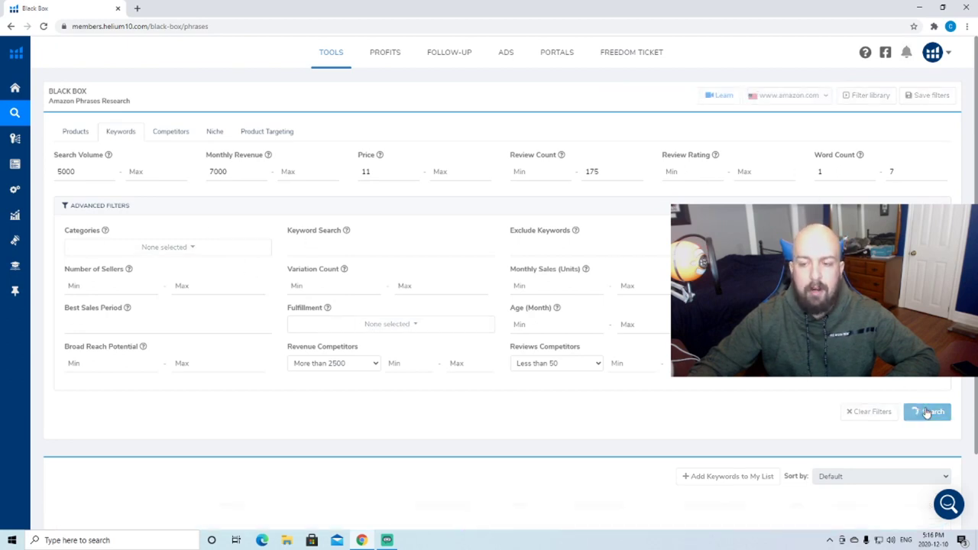
scroll(291, 268, down, 1)
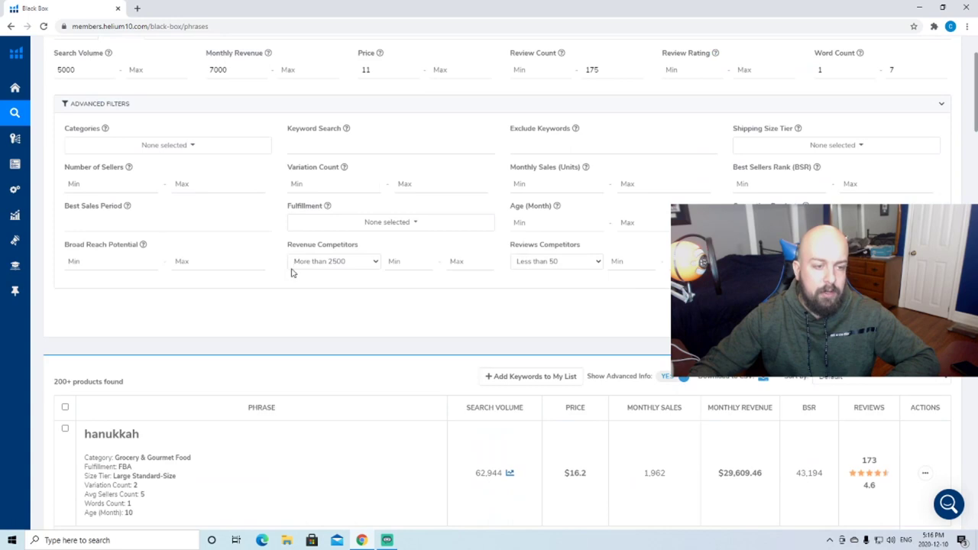
scroll(325, 235, down, 3)
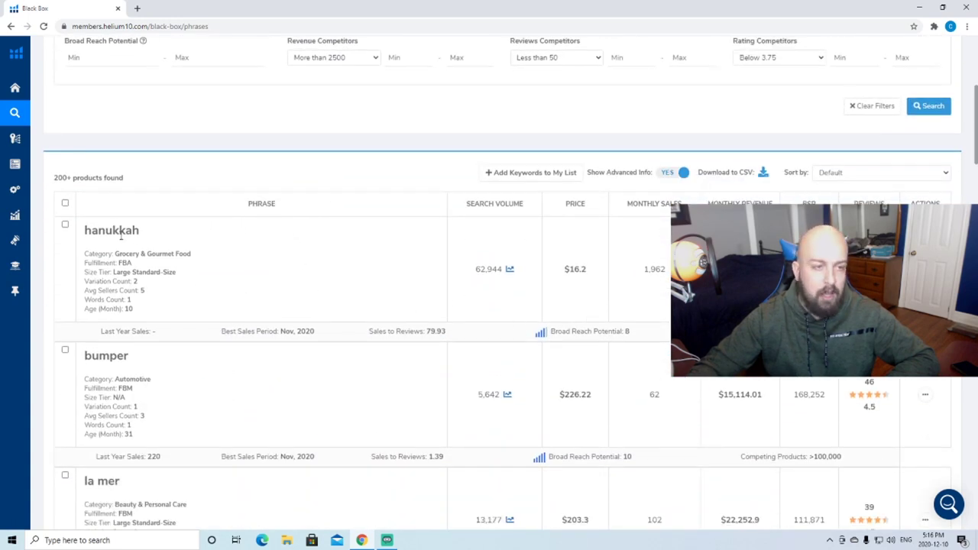
drag(118, 237, 148, 236)
click(164, 239)
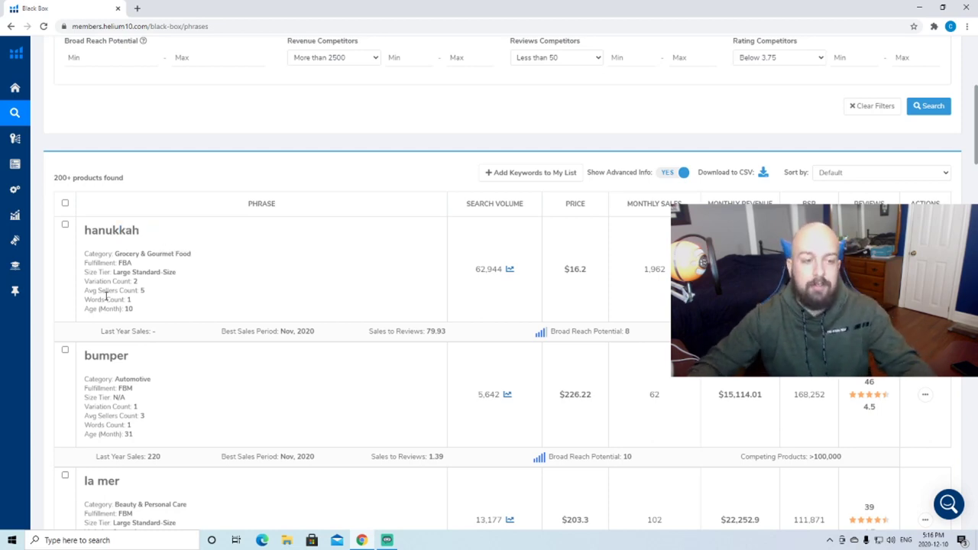
Scroll down to the barber chair phrase and select its text
scroll(190, 289, down, 4)
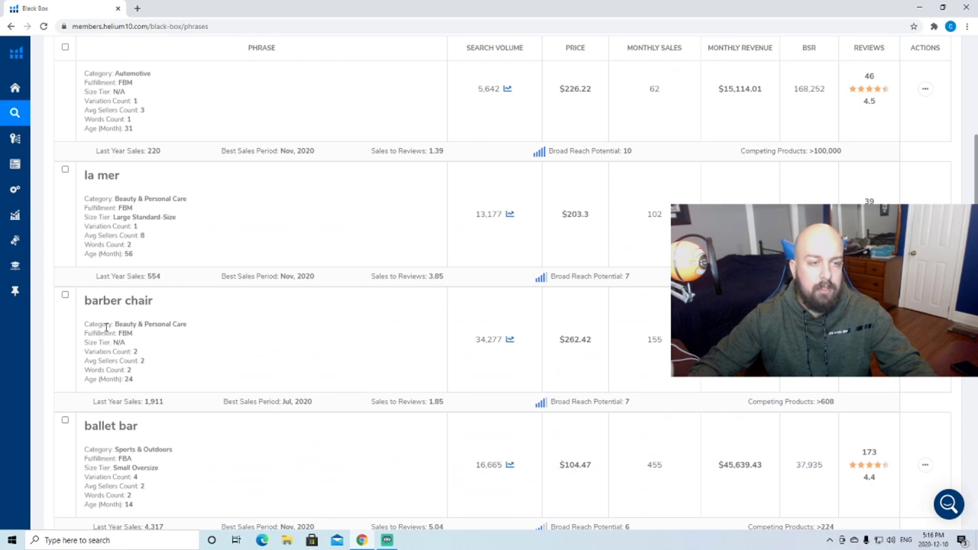
scroll(106, 327, down, 2)
drag(110, 150, 171, 153)
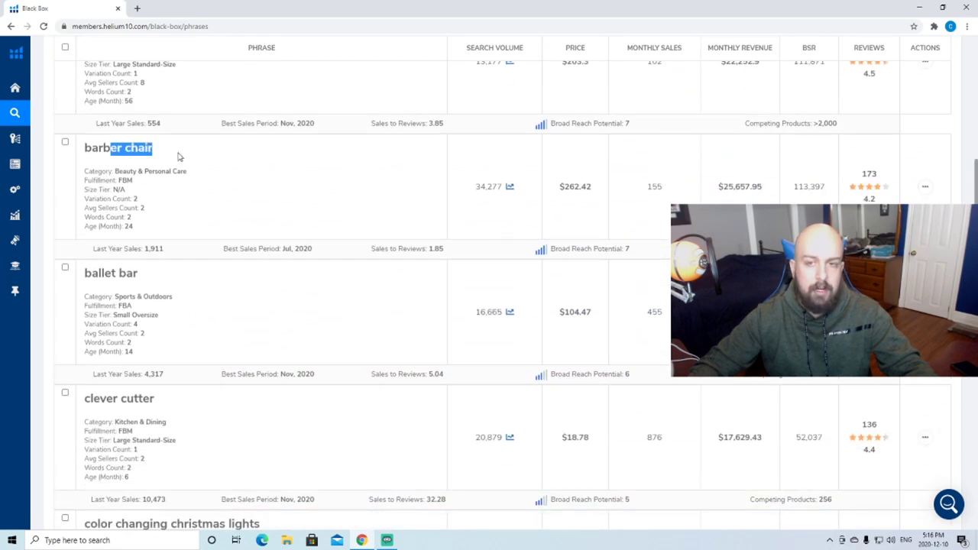
click(176, 154)
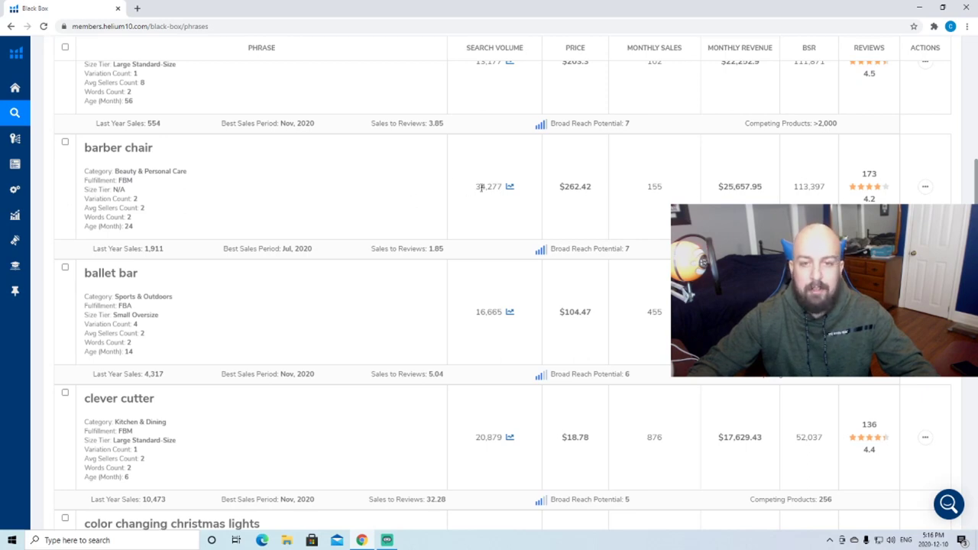
scroll(503, 295, up, 1)
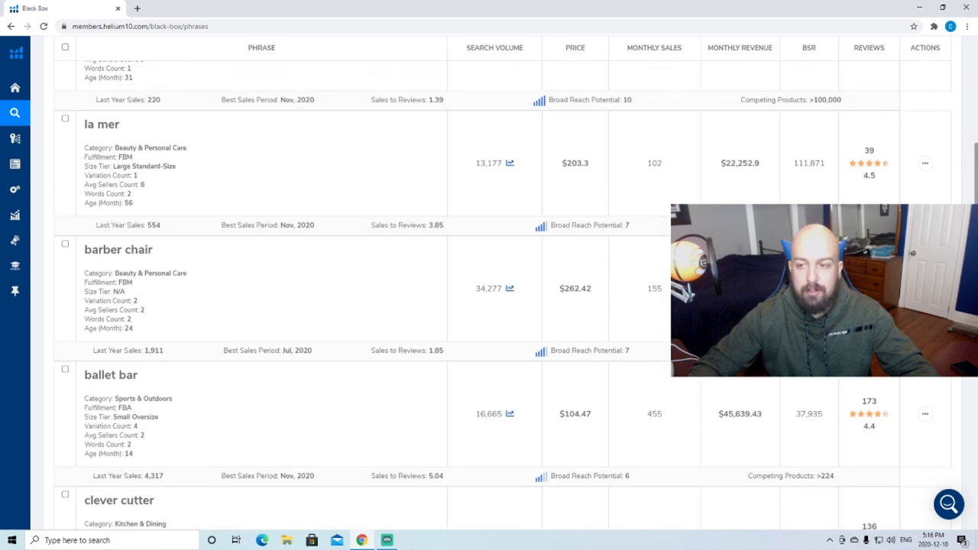
Search Amazon for barber chair, browse the 606 results, then bring up the extensions list
click(489, 288)
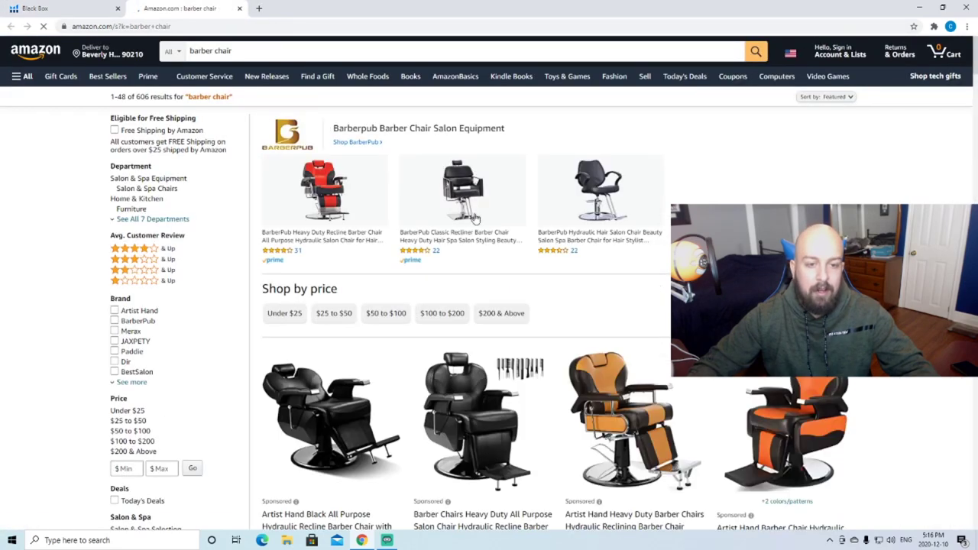
scroll(474, 218, down, 4)
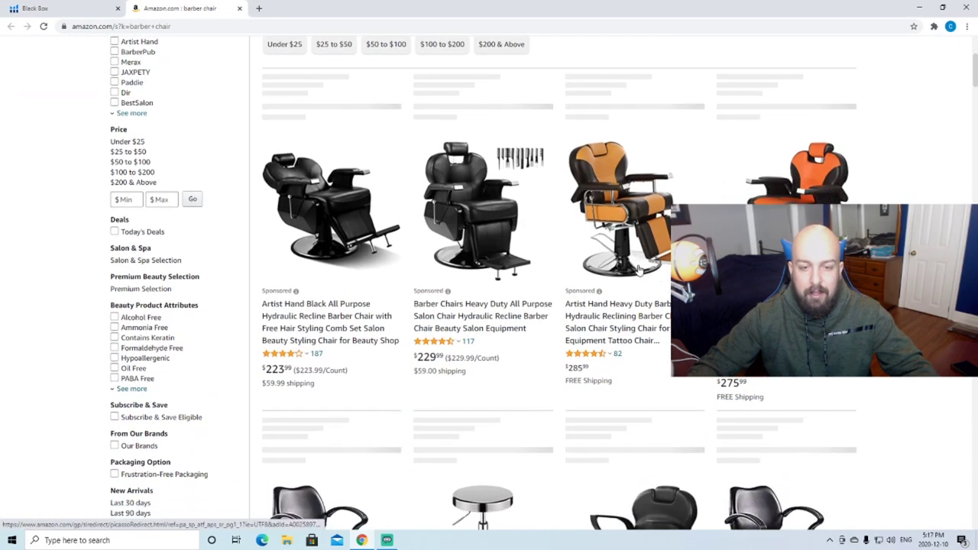
scroll(639, 269, down, 2)
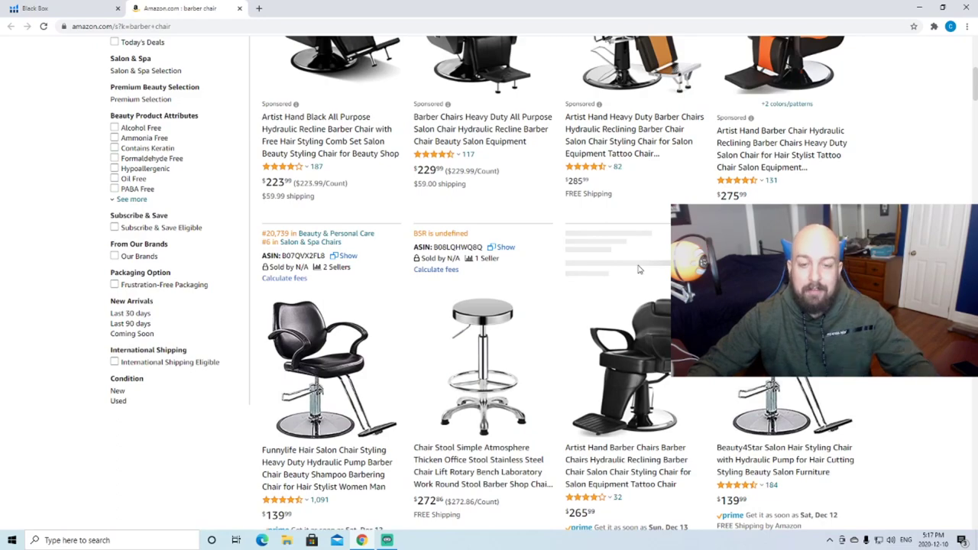
scroll(639, 269, down, 2)
scroll(496, 282, down, 4)
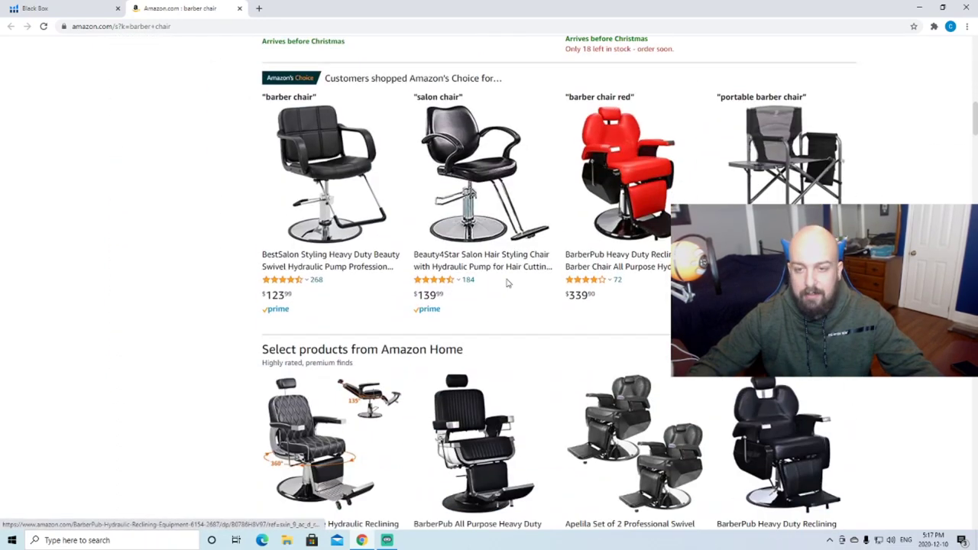
scroll(539, 271, down, 2)
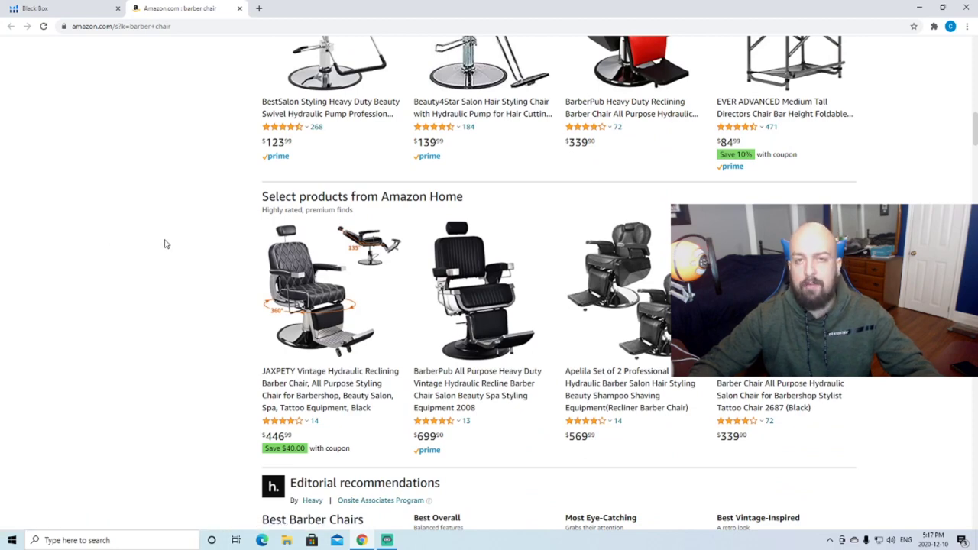
scroll(168, 242, down, 1)
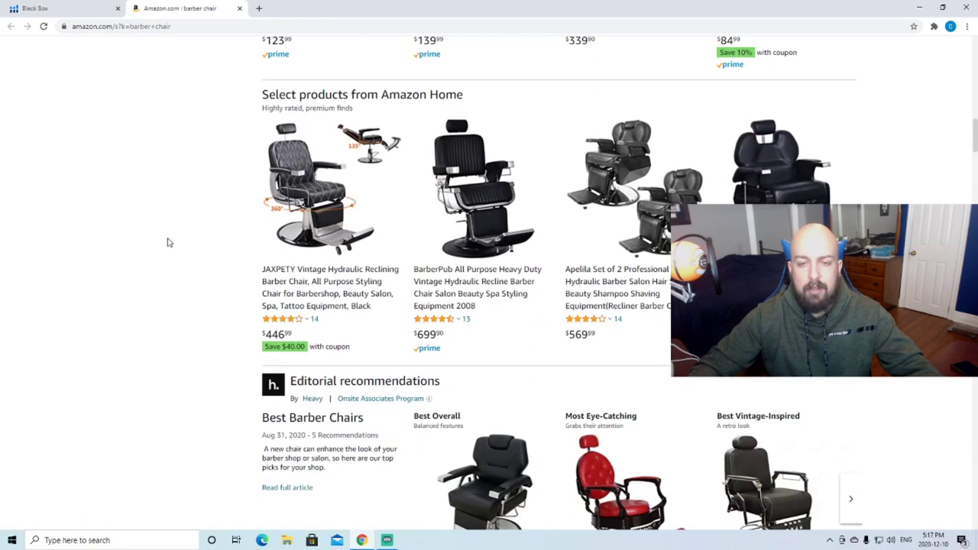
scroll(168, 243, down, 5)
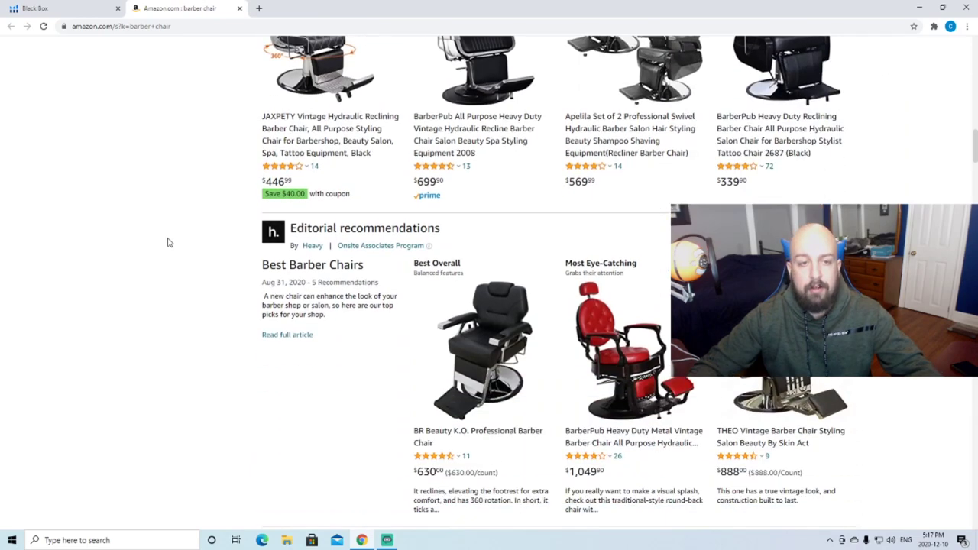
scroll(220, 275, down, 1)
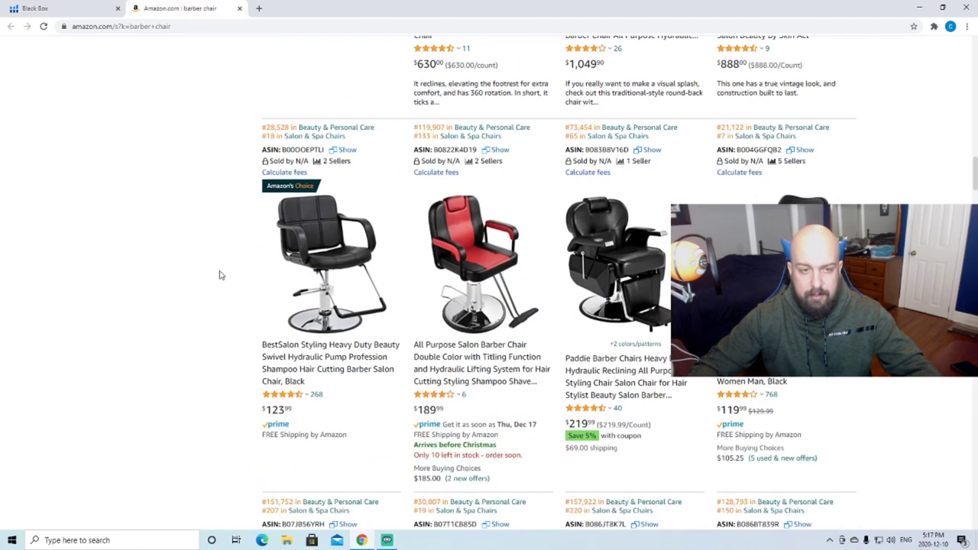
scroll(220, 273, up, 10)
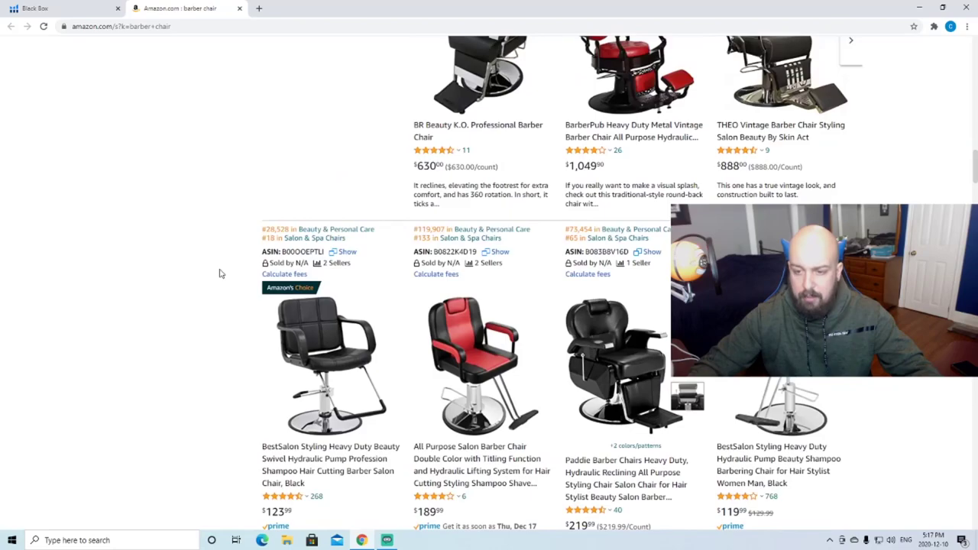
scroll(220, 274, up, 5)
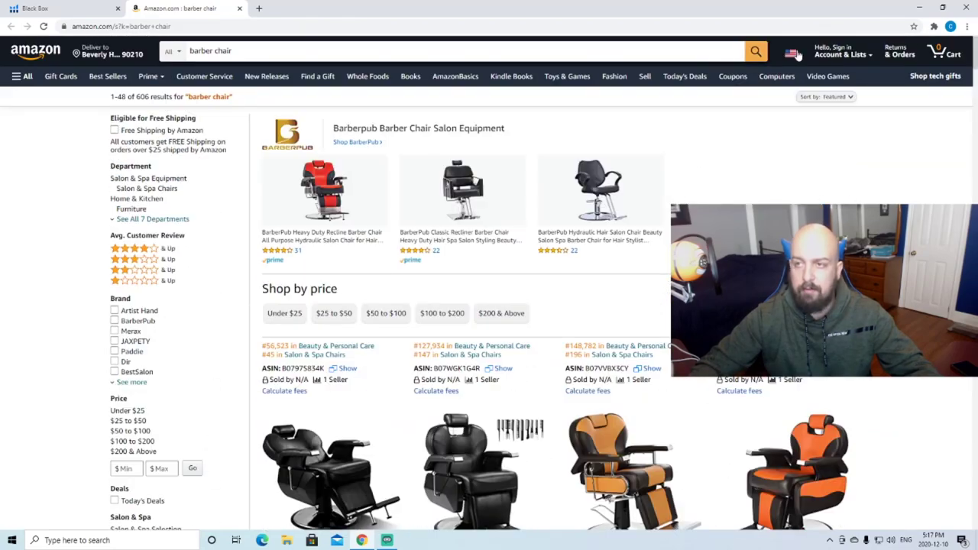
click(933, 26)
Run Xray on barber chair results, review $959,836 revenue and $303.07 average price, then close it
click(841, 100)
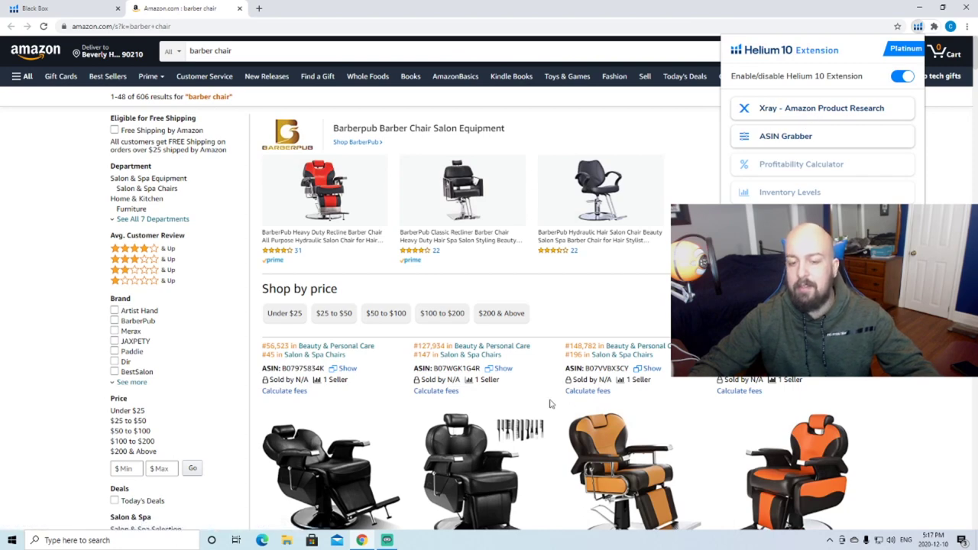
click(803, 109)
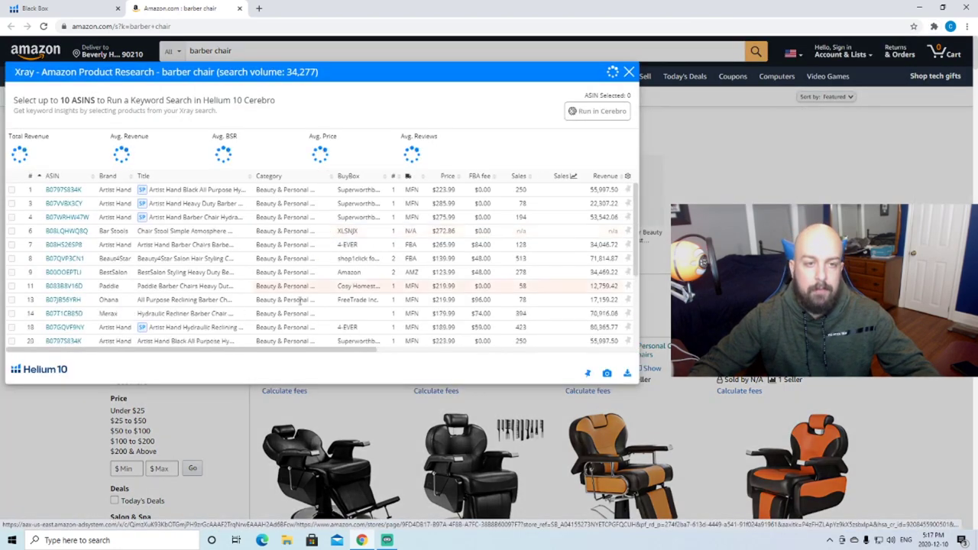
drag(313, 352, 433, 371)
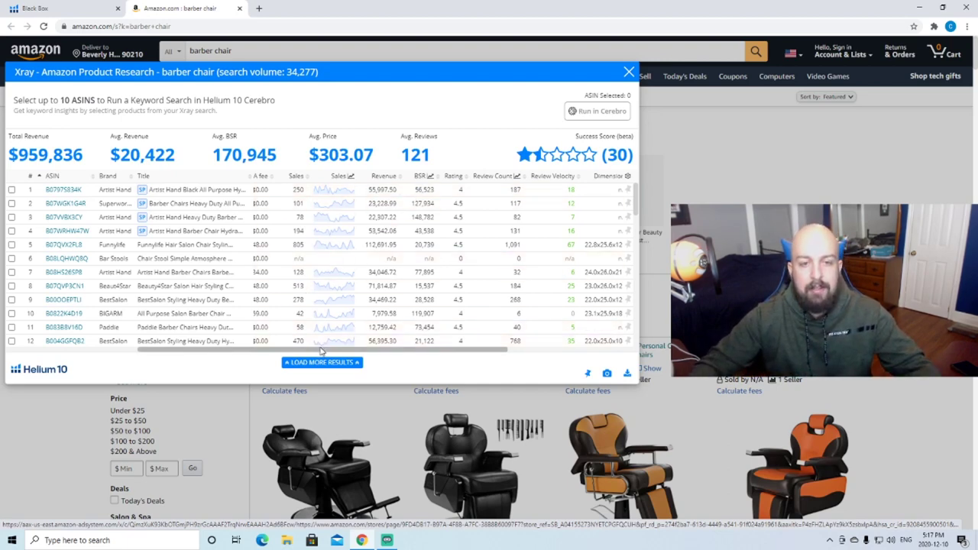
drag(330, 351, 347, 352)
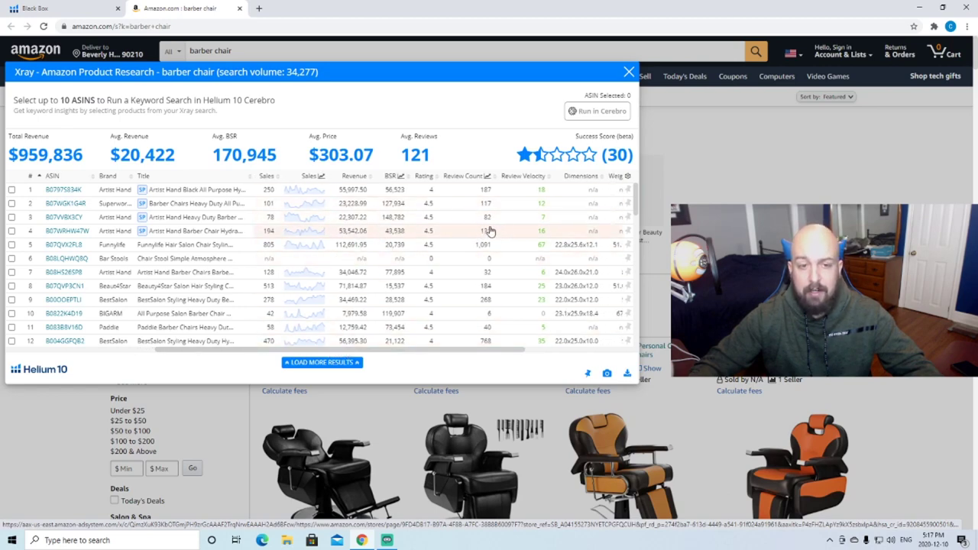
scroll(490, 230, down, 1)
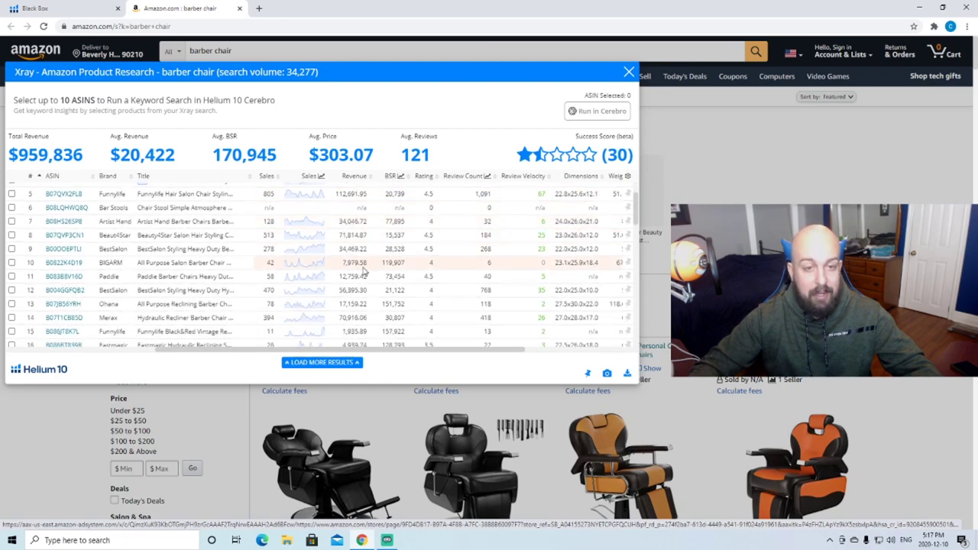
scroll(486, 291, down, 1)
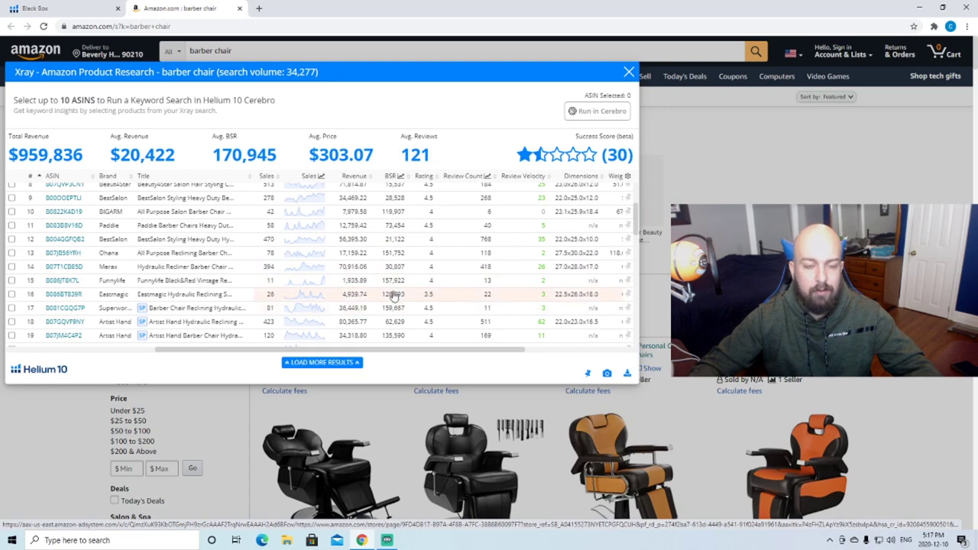
scroll(390, 287, up, 2)
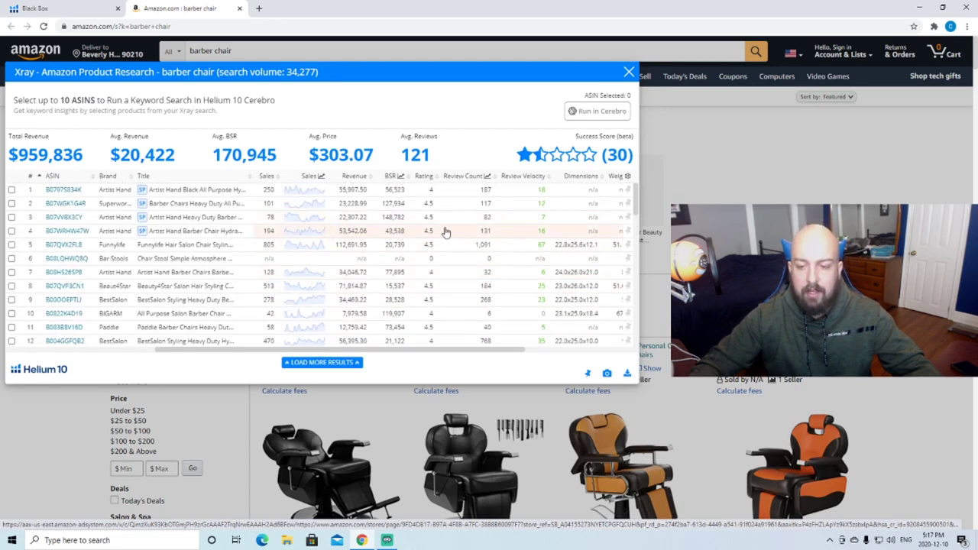
scroll(390, 279, down, 1)
scroll(389, 281, up, 1)
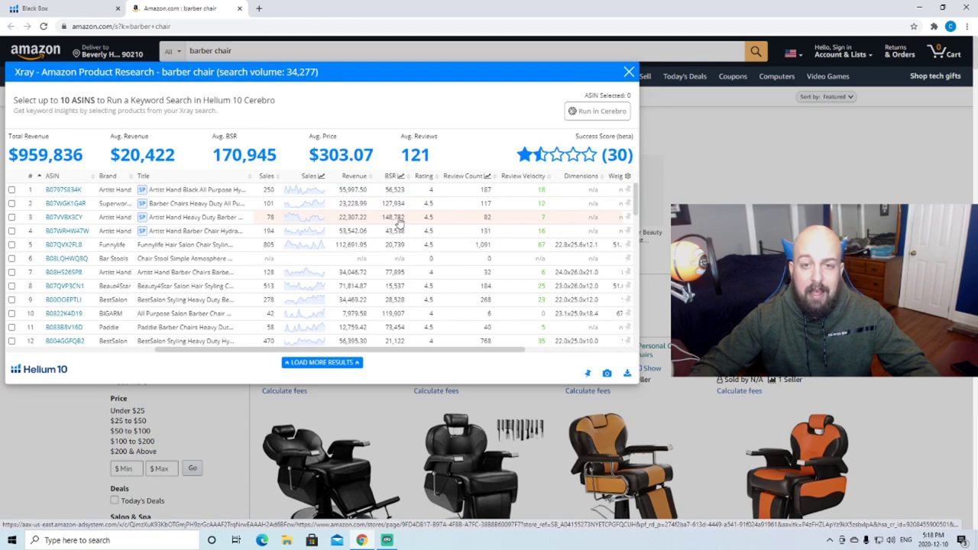
scroll(483, 217, down, 3)
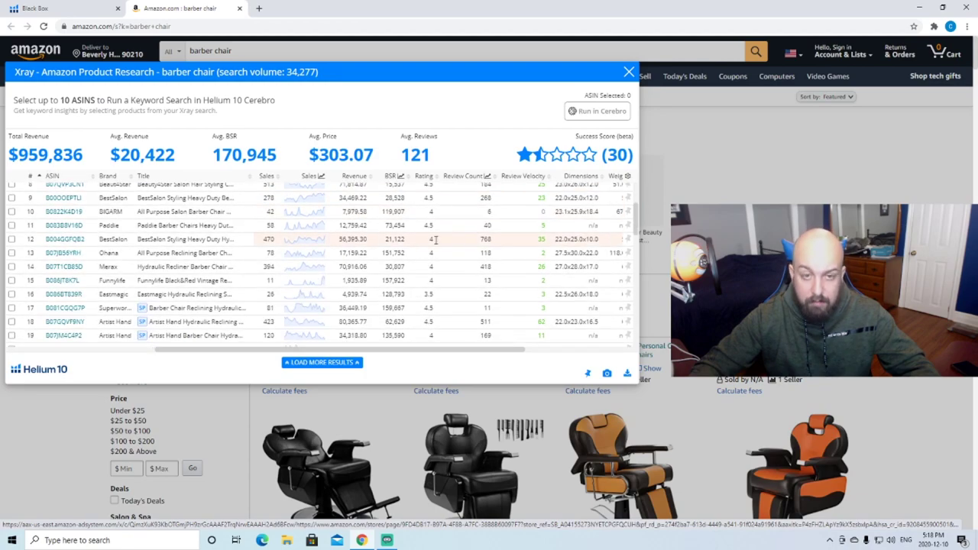
click(629, 72)
Return to the Black Box phrase list and scroll down past hess trucks, hunting tree stands and surfboards
scroll(622, 286, down, 9)
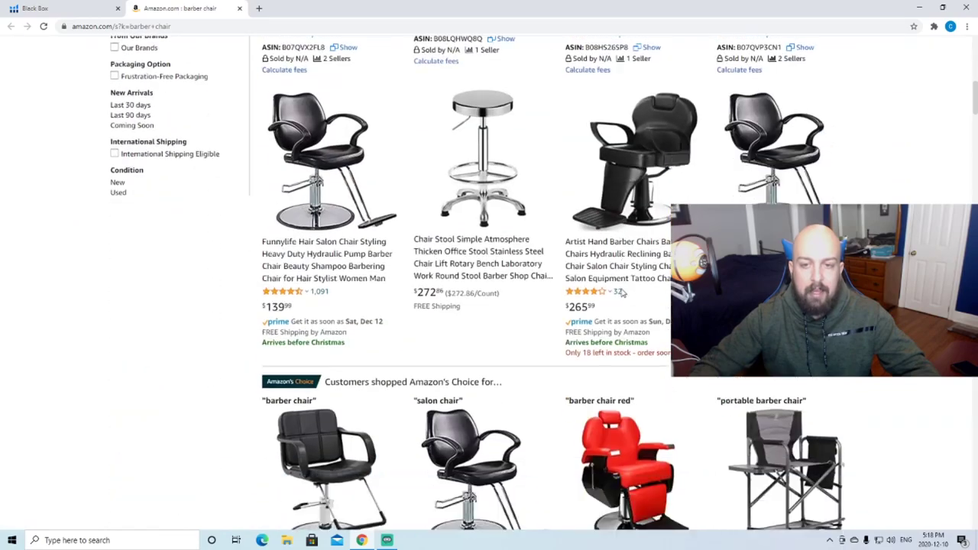
scroll(623, 292, down, 4)
scroll(622, 292, up, 9)
click(65, 8)
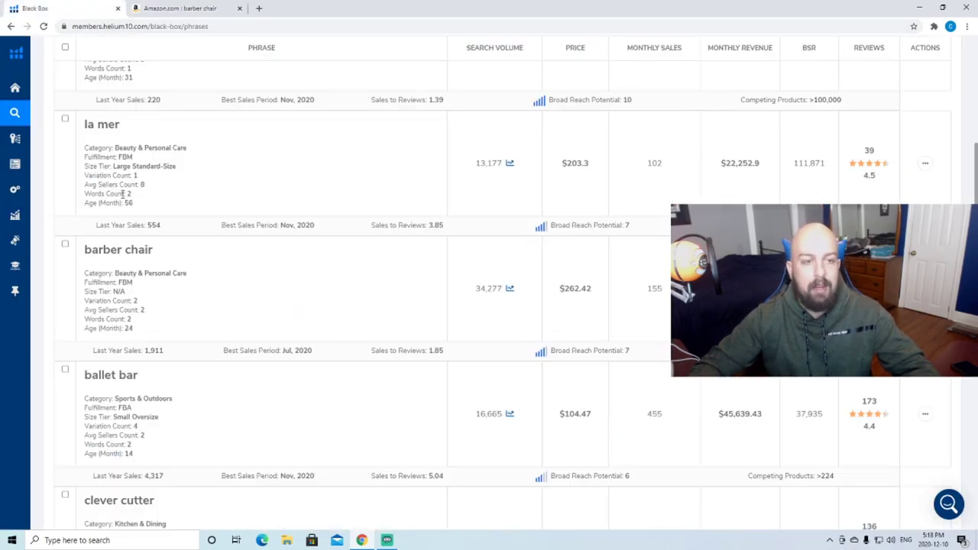
scroll(150, 252, up, 3)
scroll(131, 226, down, 3)
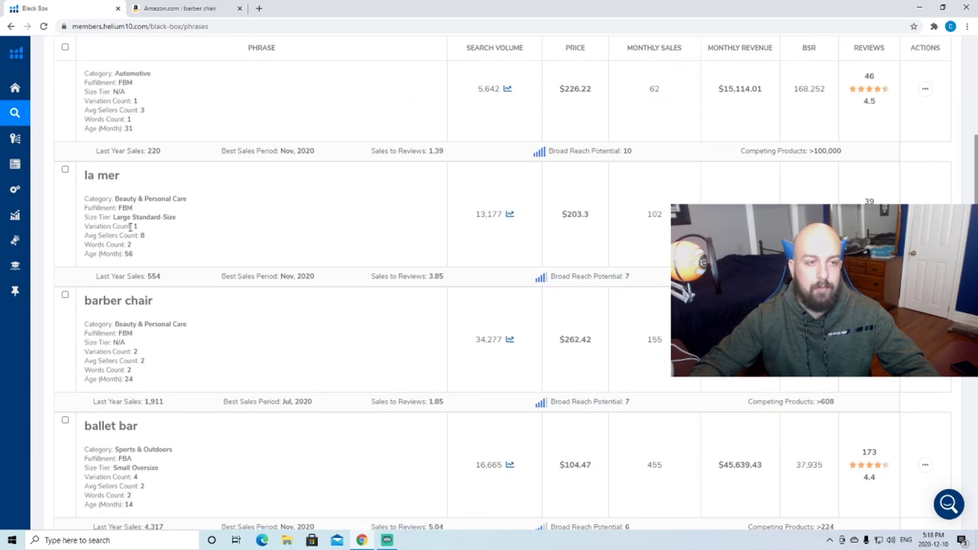
scroll(150, 302, down, 3)
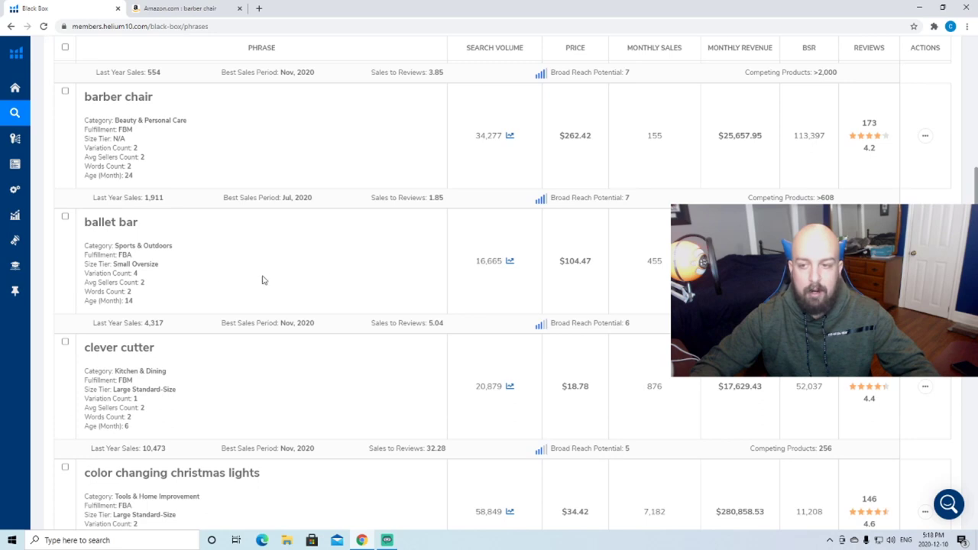
scroll(210, 272, down, 1)
scroll(202, 312, down, 3)
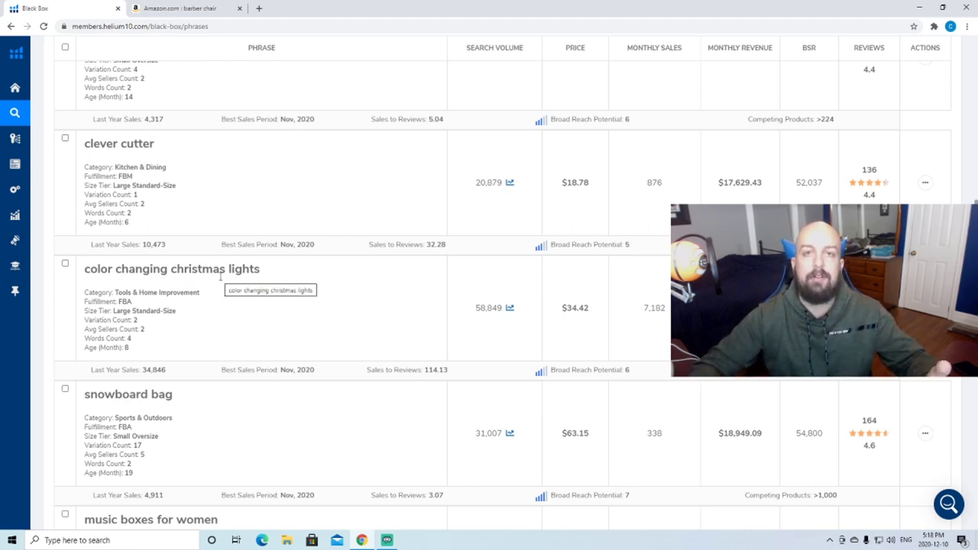
scroll(220, 278, down, 2)
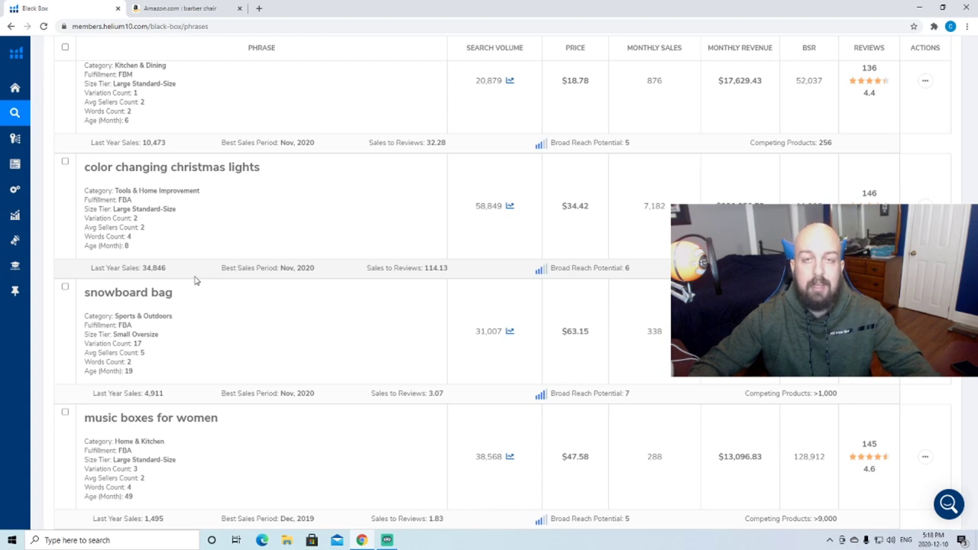
scroll(188, 326, down, 3)
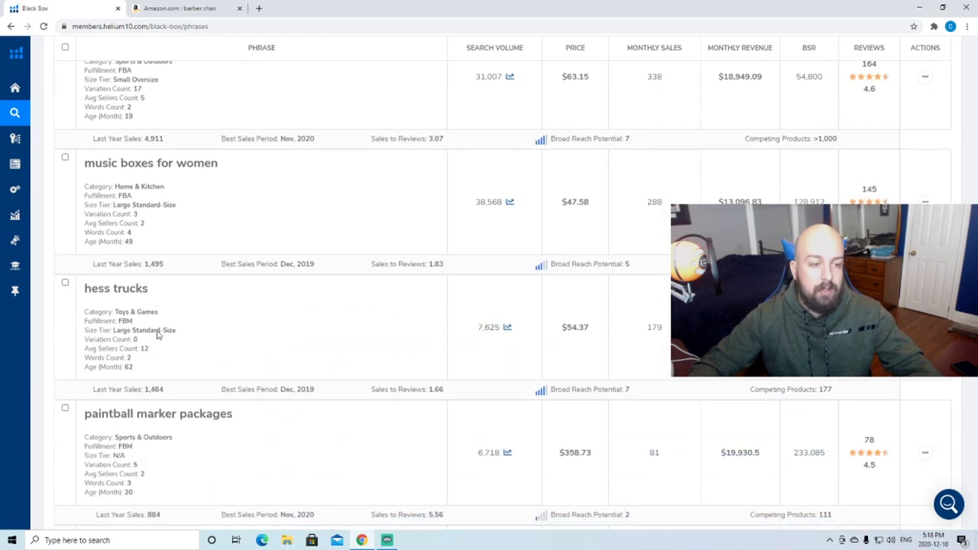
scroll(241, 350, down, 2)
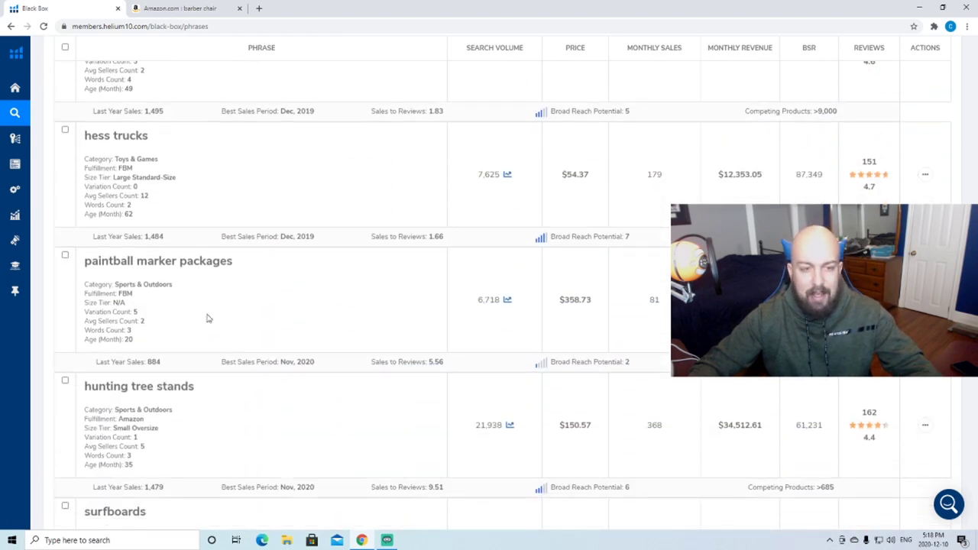
scroll(202, 313, down, 1)
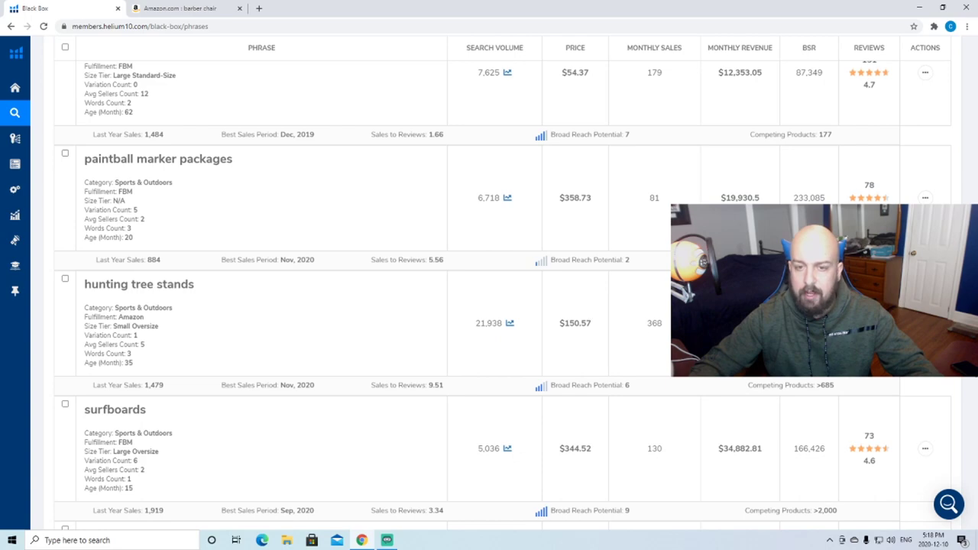
Open Amazon results for hunting tree stands, scroll through them, and bring up the Helium 10 extension
click(139, 284)
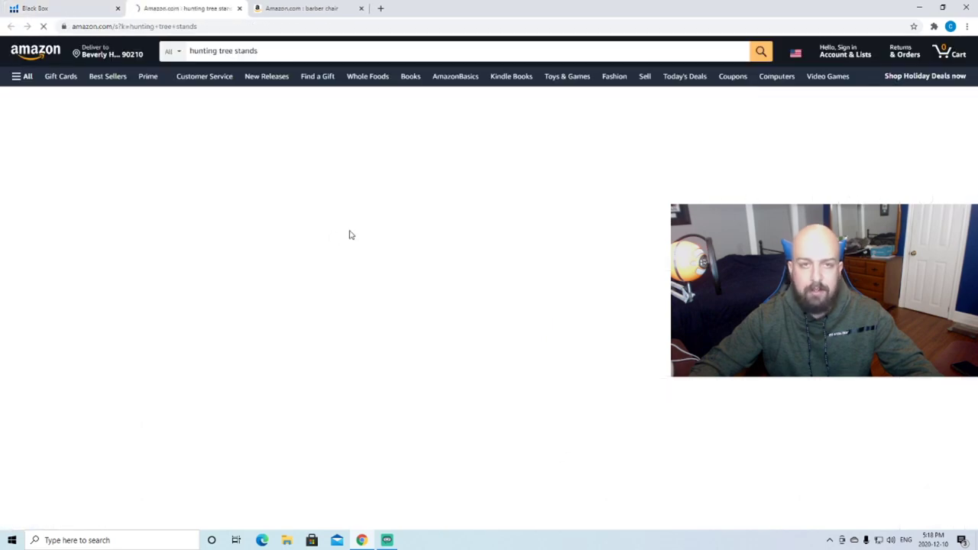
scroll(492, 298, down, 2)
scroll(492, 298, down, 3)
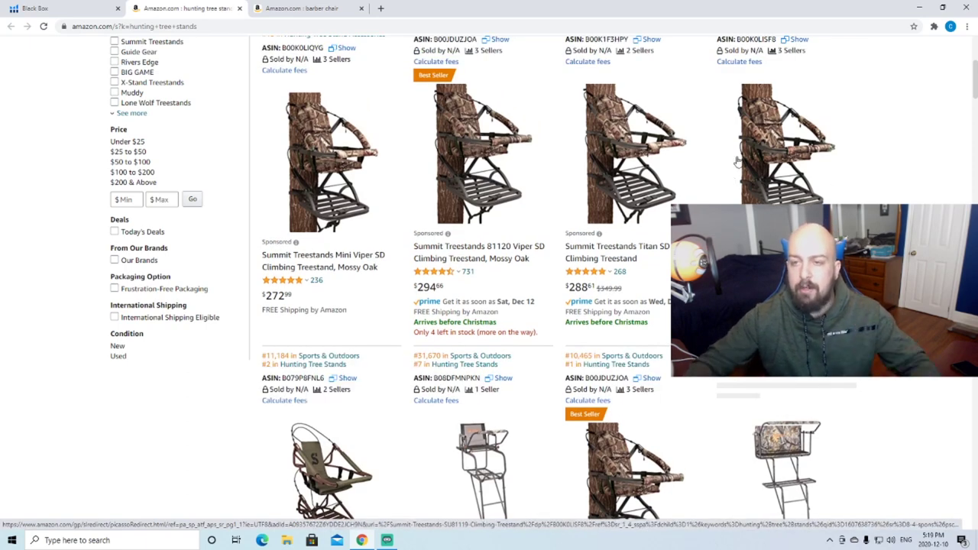
scroll(732, 181, down, 3)
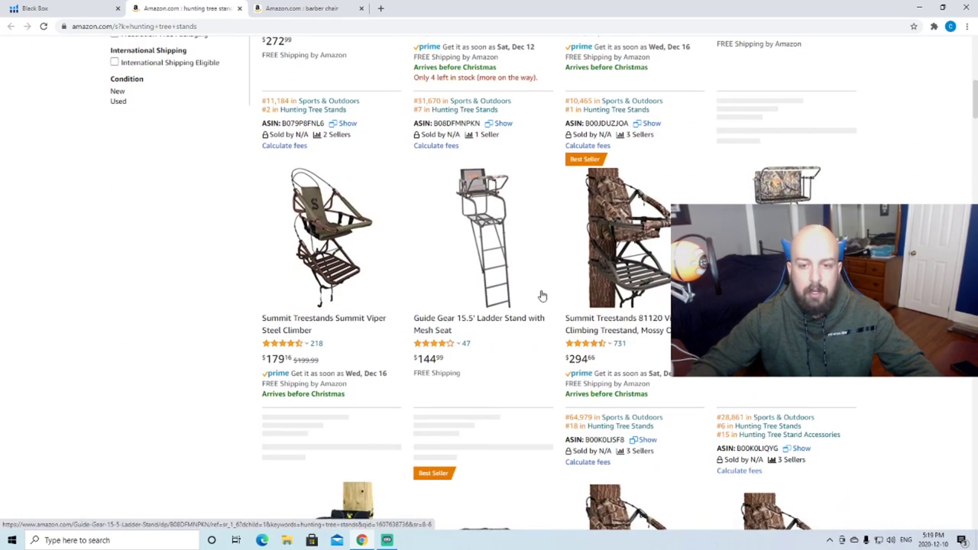
scroll(542, 295, down, 5)
scroll(565, 359, up, 10)
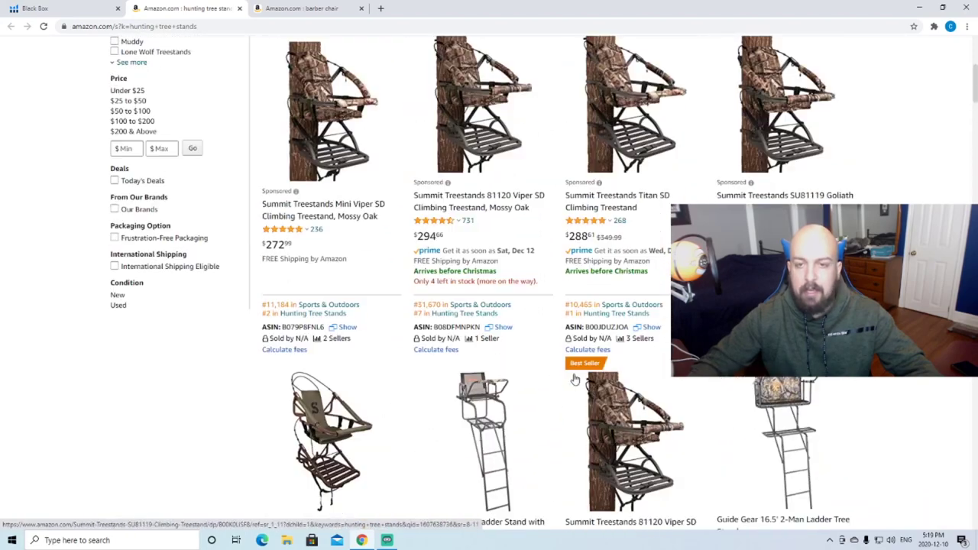
click(933, 26)
click(833, 99)
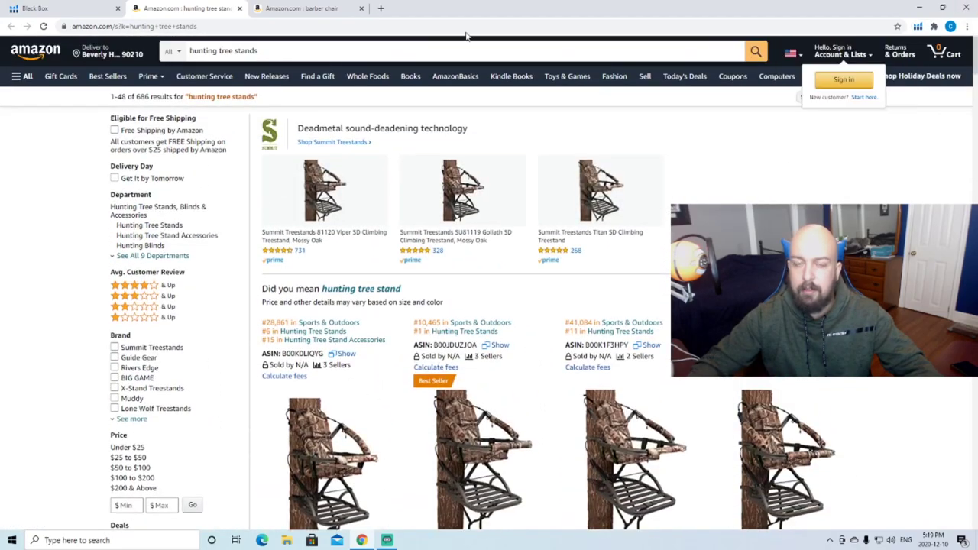
Run Xray on the hunting tree stands results and view the Guide Gear ladder stand page
click(819, 115)
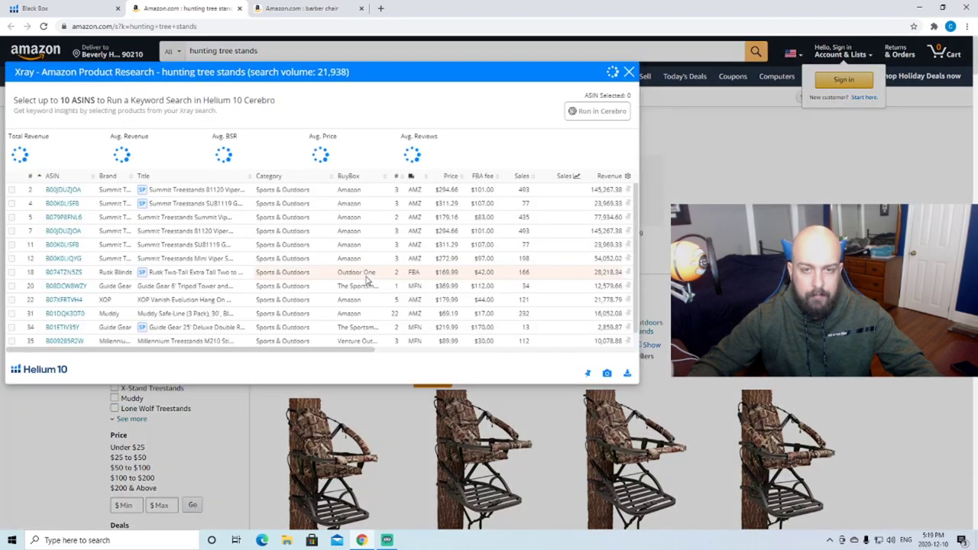
drag(324, 353, 469, 353)
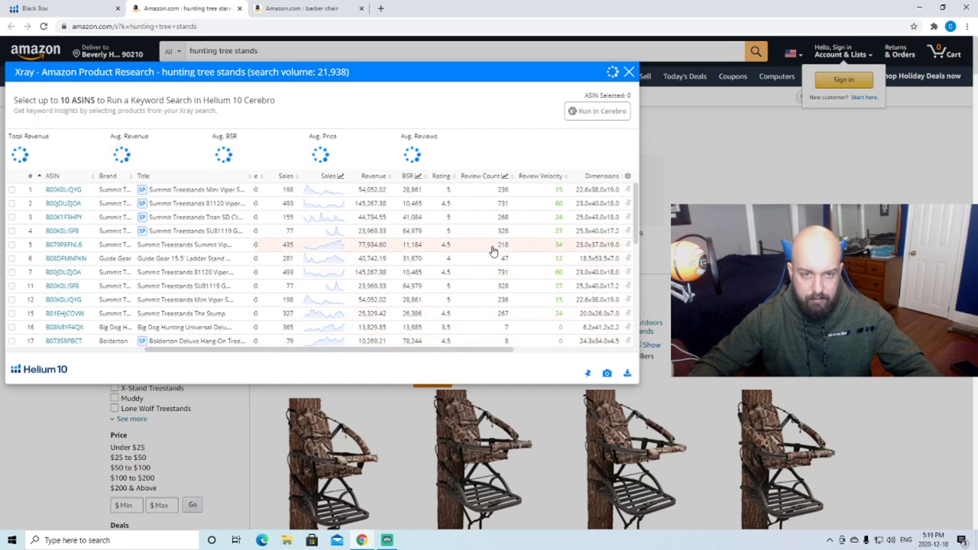
scroll(502, 226, down, 1)
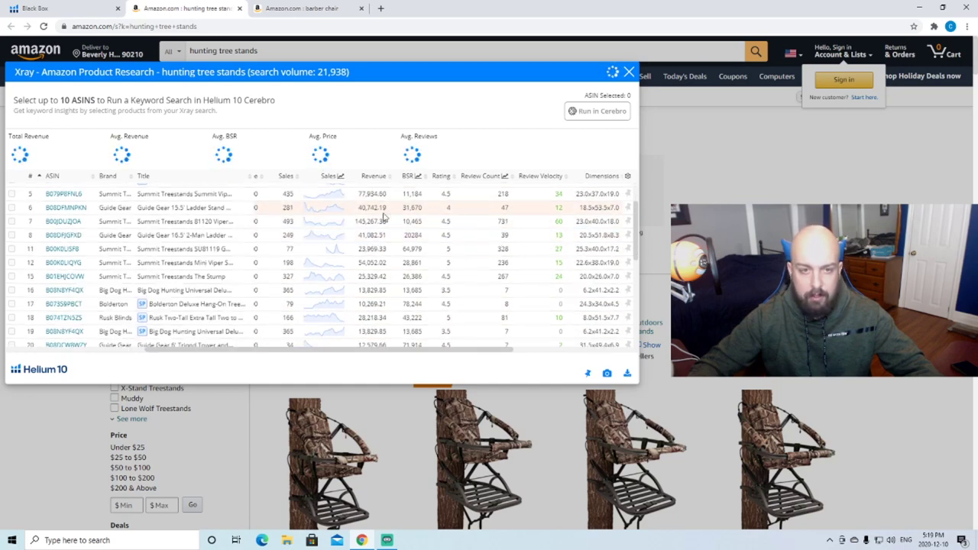
click(63, 208)
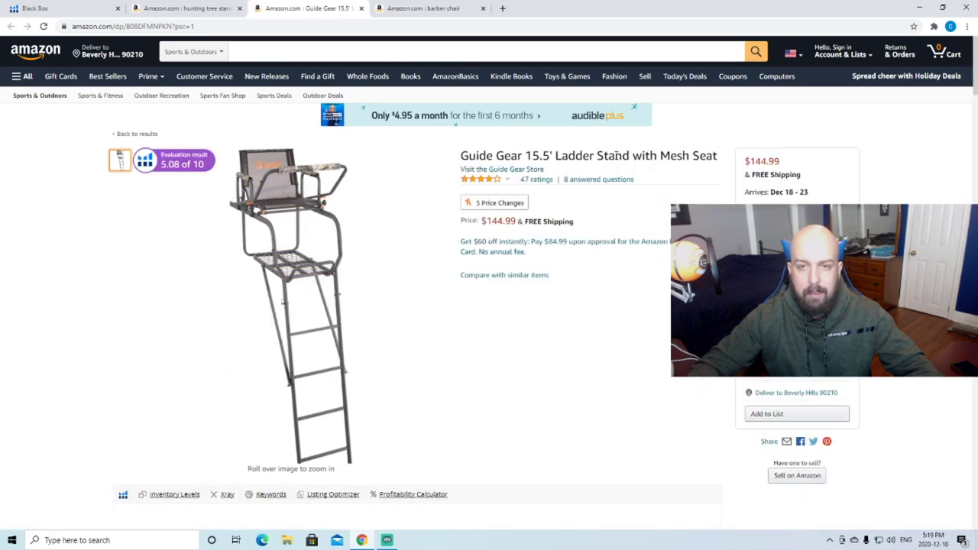
Close the Guide Gear page, the Xray window and the tree stands tab
click(362, 9)
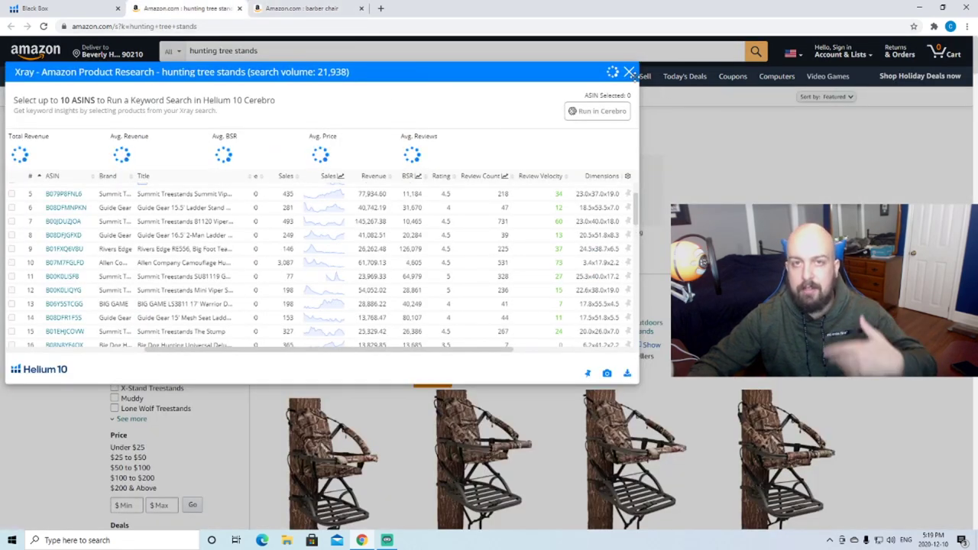
click(628, 73)
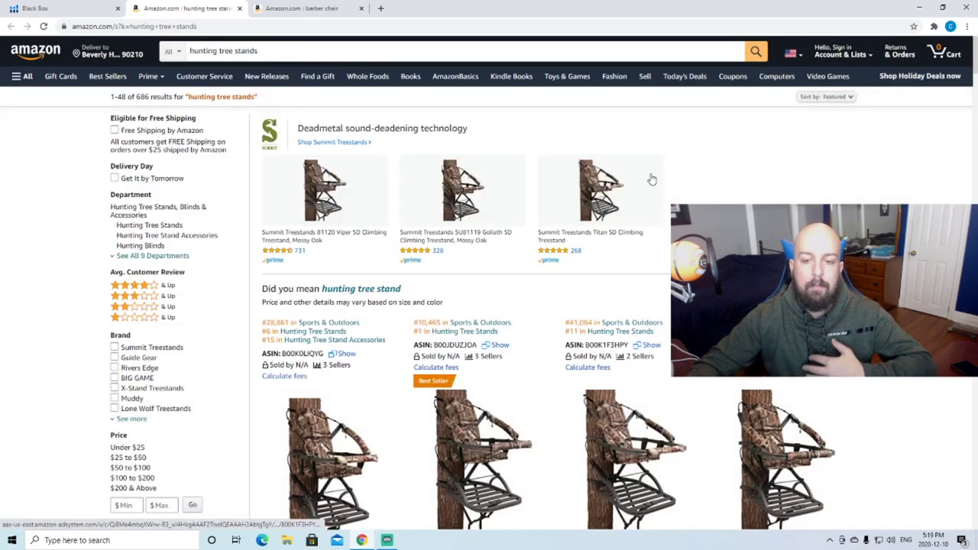
scroll(641, 229, down, 2)
scroll(641, 344, down, 1)
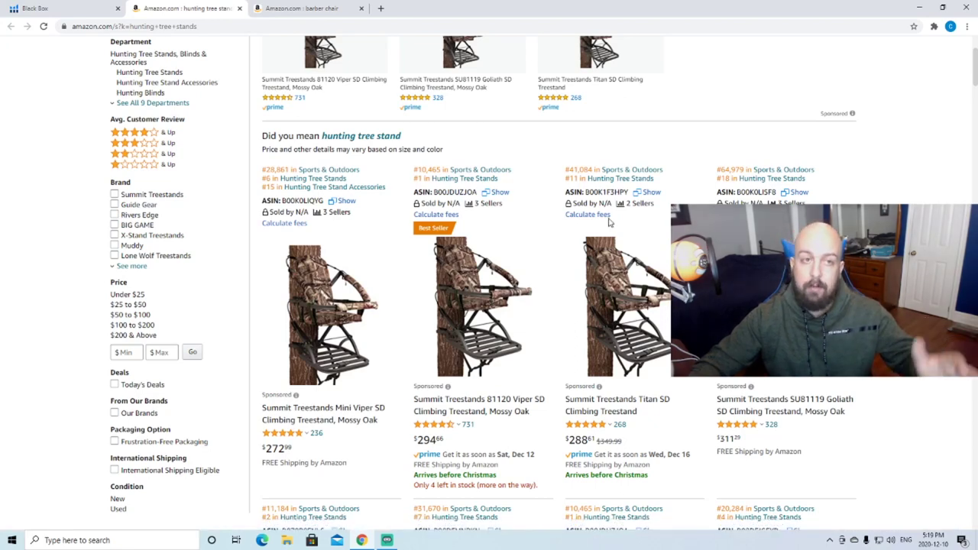
click(239, 8)
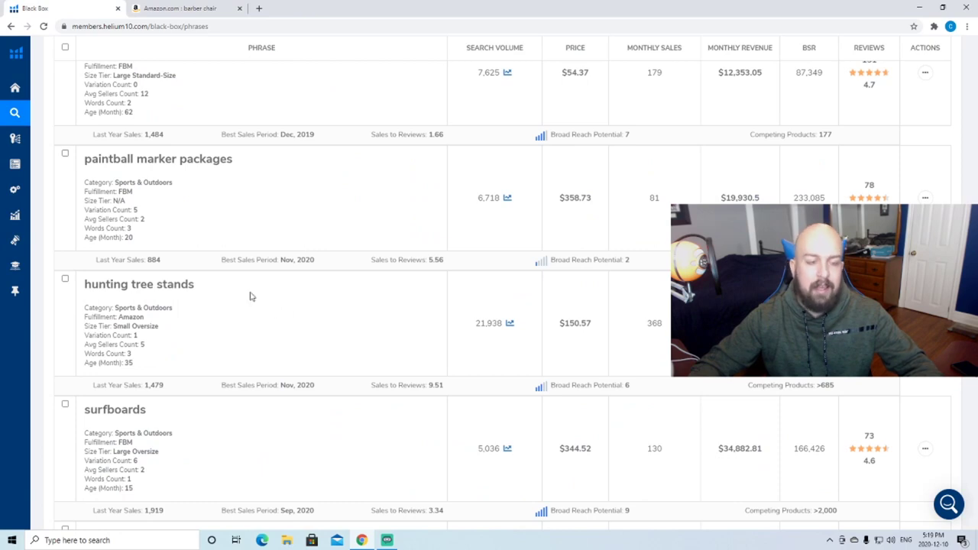
Go to page 2 of the Black Box phrase results and browse it
scroll(236, 316, down, 1)
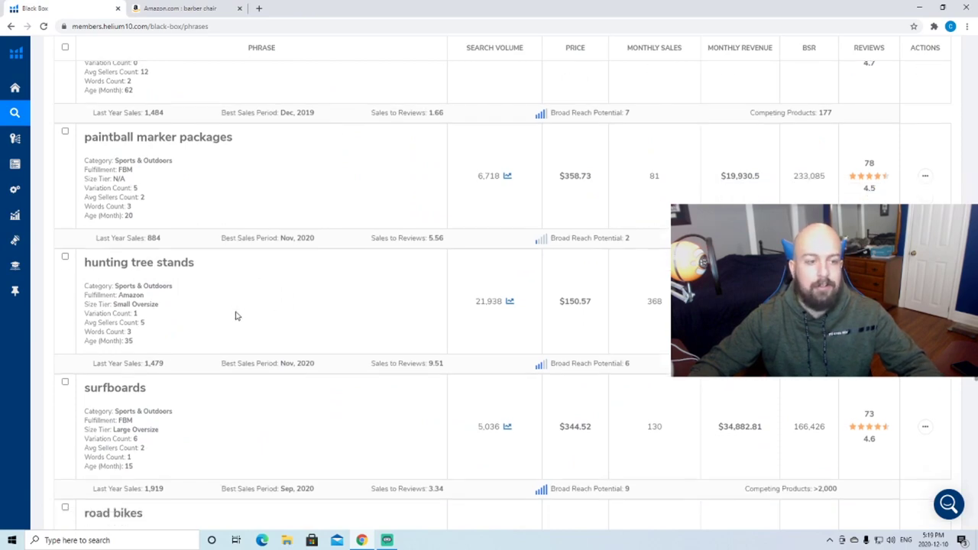
scroll(235, 315, down, 4)
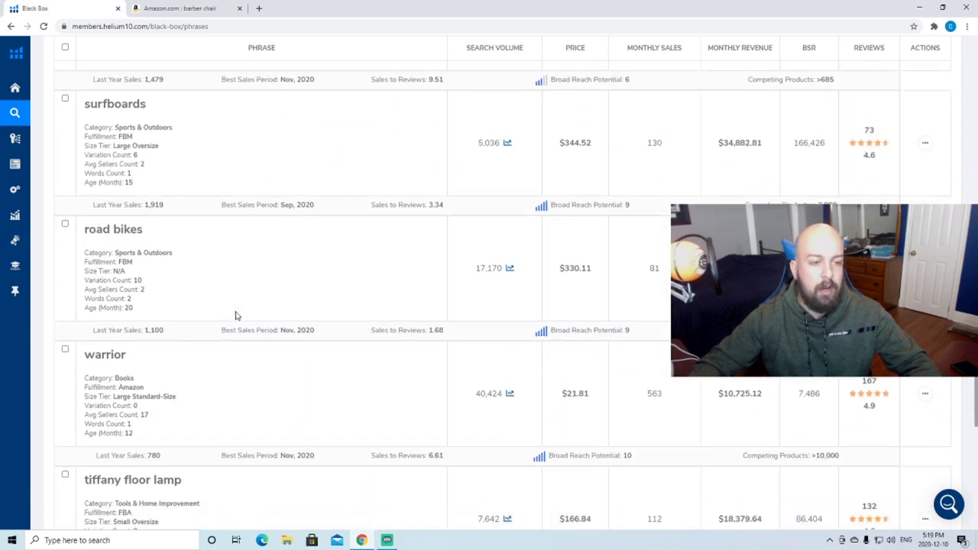
scroll(233, 322, down, 5)
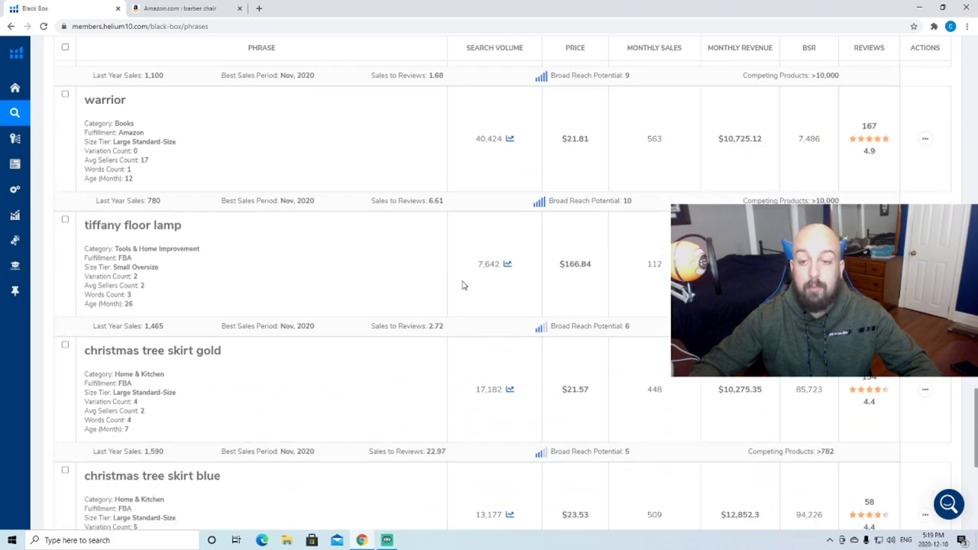
scroll(303, 275, down, 1)
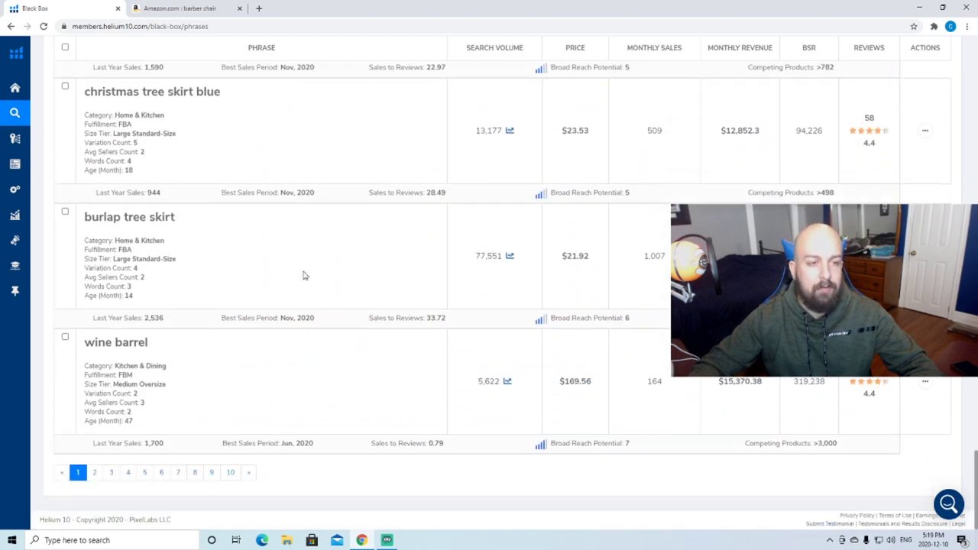
click(95, 473)
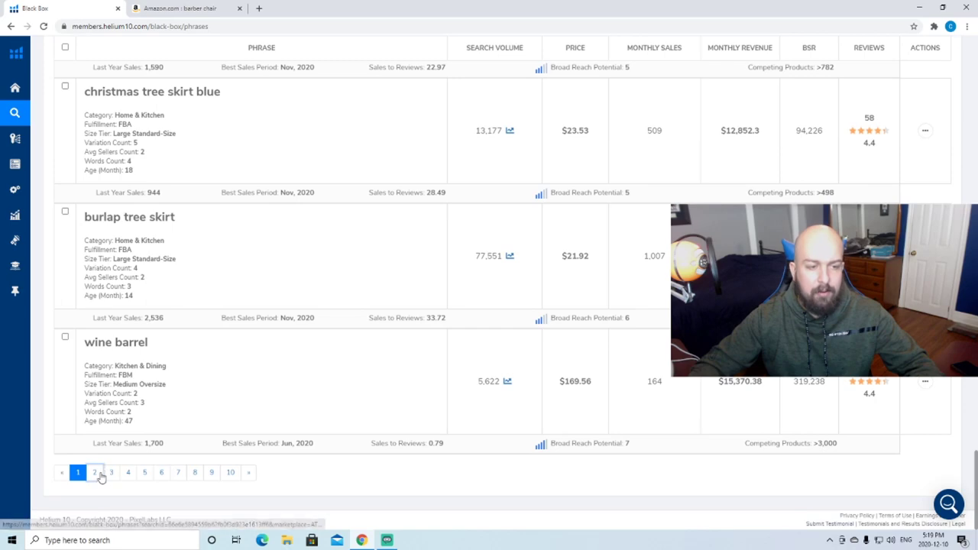
scroll(237, 294, down, 1)
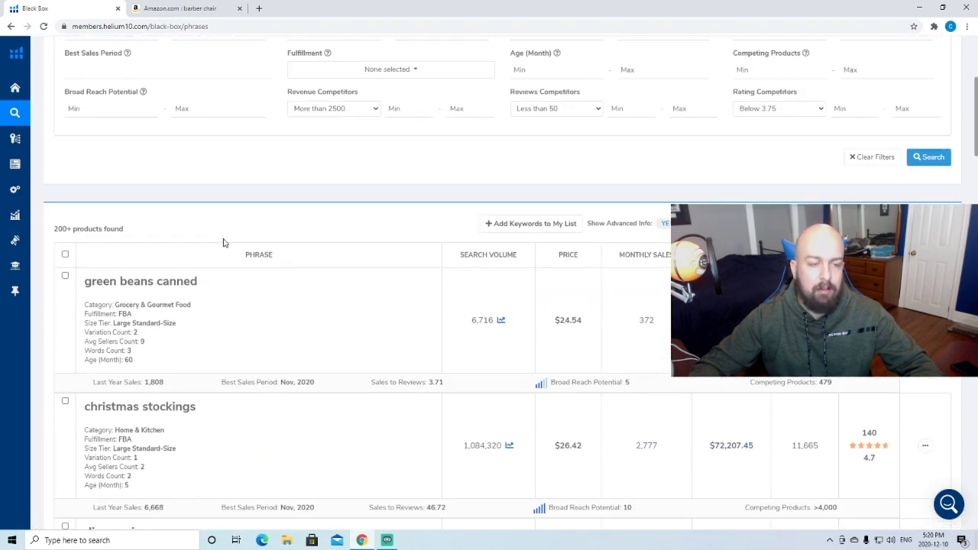
scroll(221, 231, down, 2)
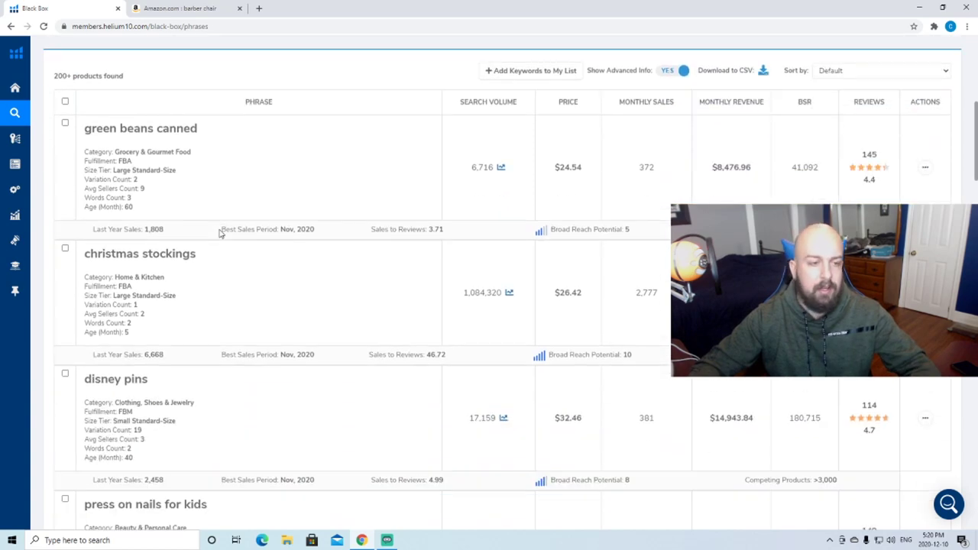
scroll(160, 293, down, 2)
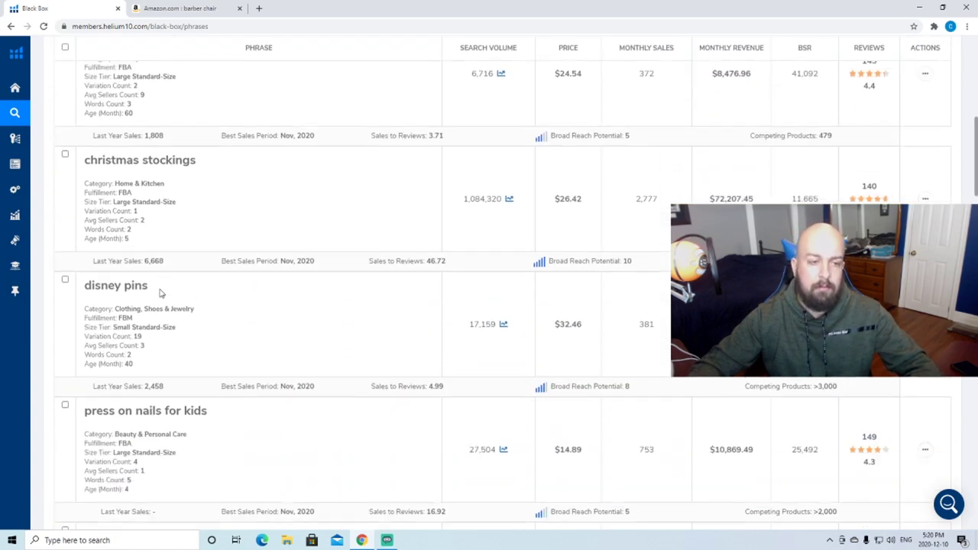
scroll(130, 221, up, 1)
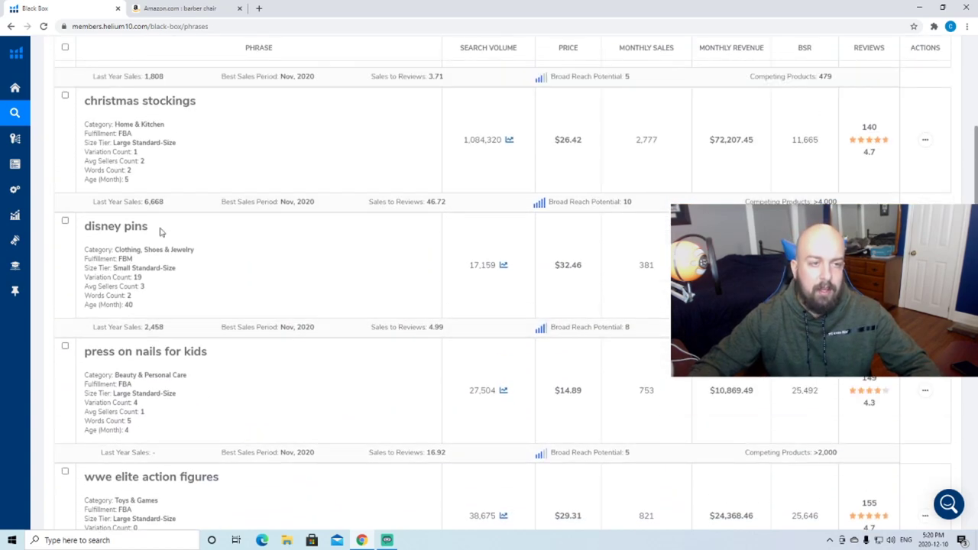
Scroll past disney pins to mother daughter aprons and open its Amazon search results
drag(160, 227, 94, 228)
click(88, 227)
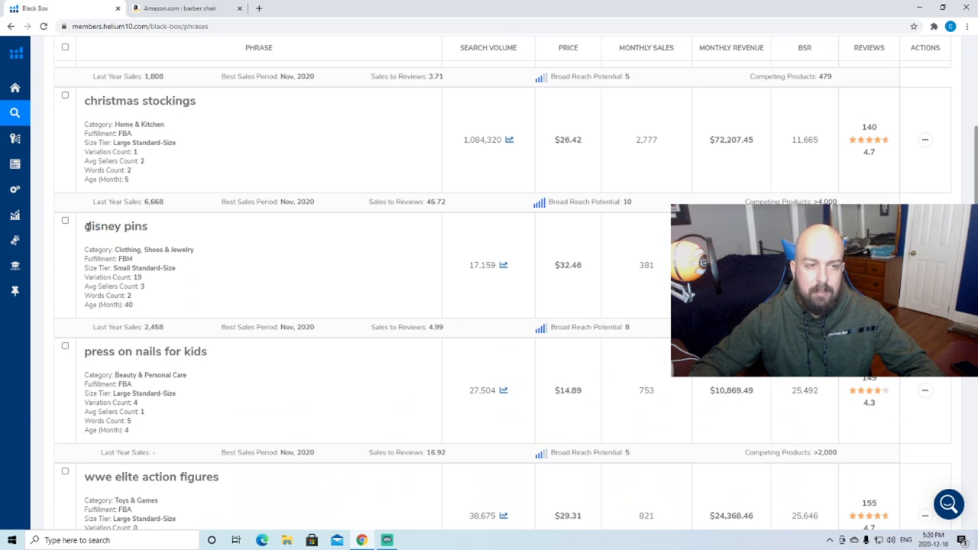
drag(92, 227, 157, 236)
click(157, 239)
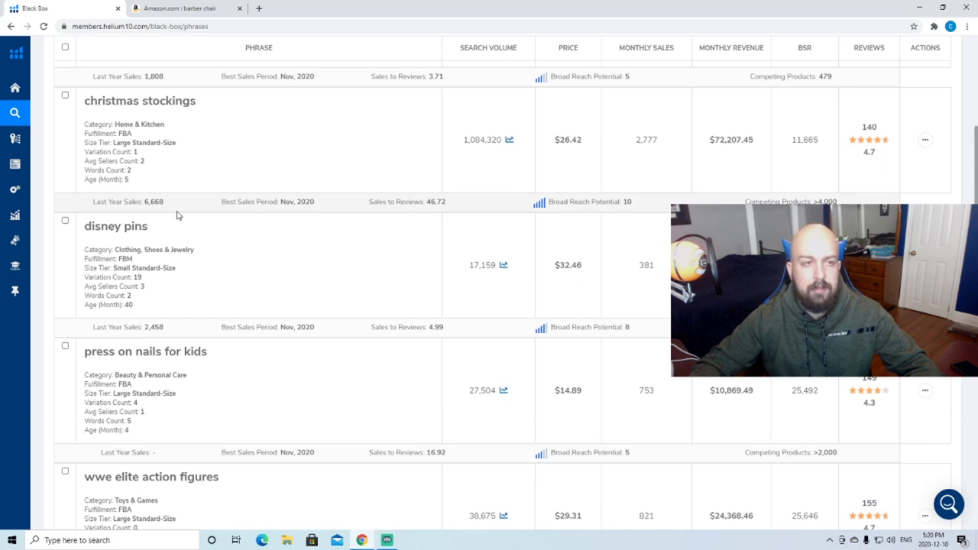
scroll(132, 235, down, 1)
scroll(73, 281, down, 1)
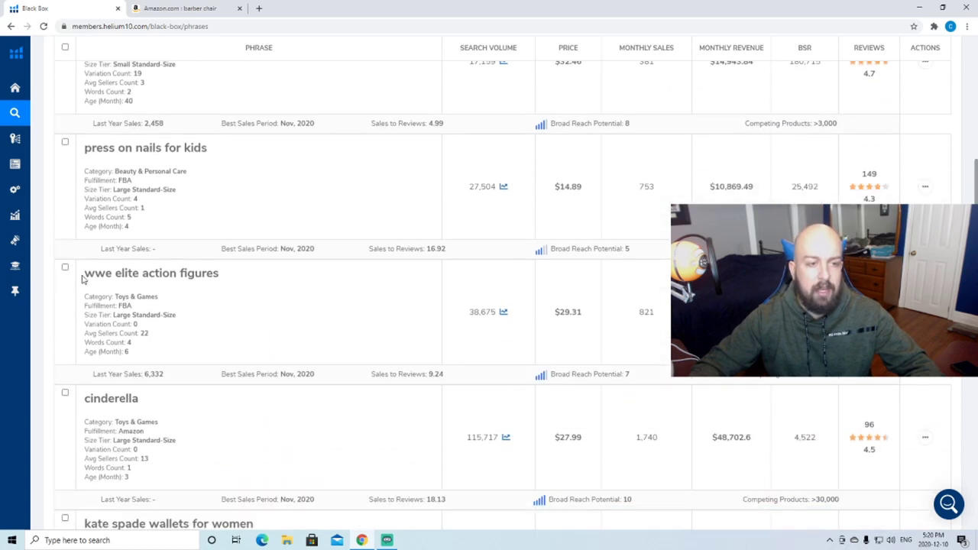
click(172, 273)
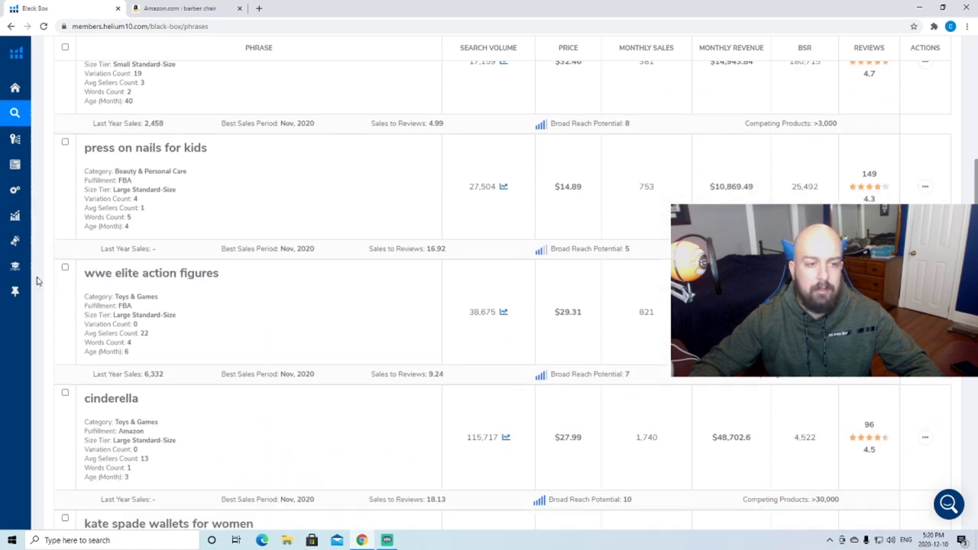
scroll(203, 284, down, 2)
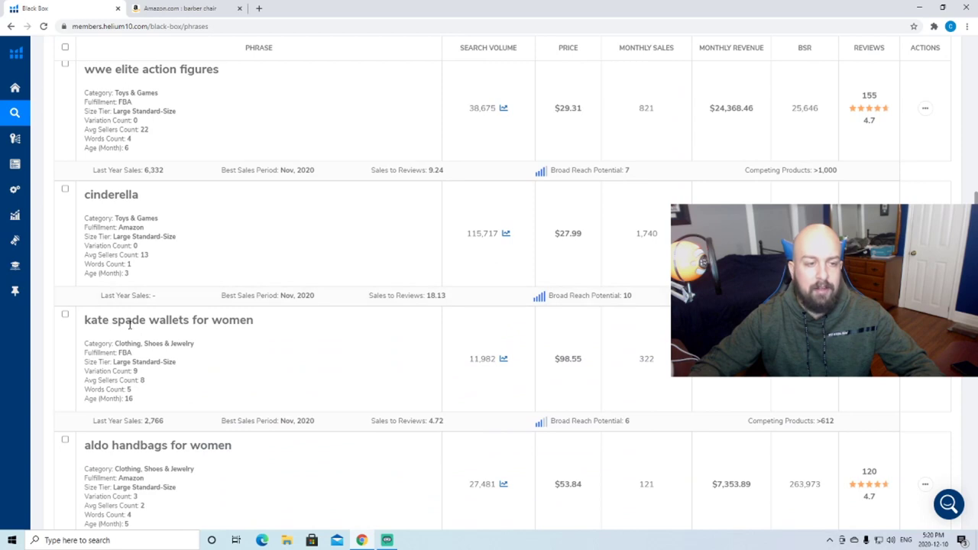
scroll(194, 293, down, 2)
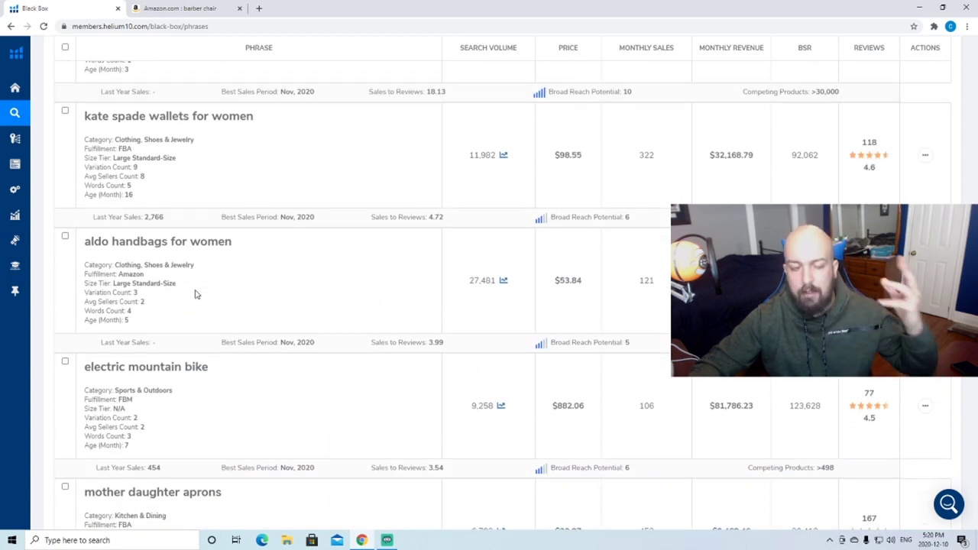
scroll(195, 295, down, 2)
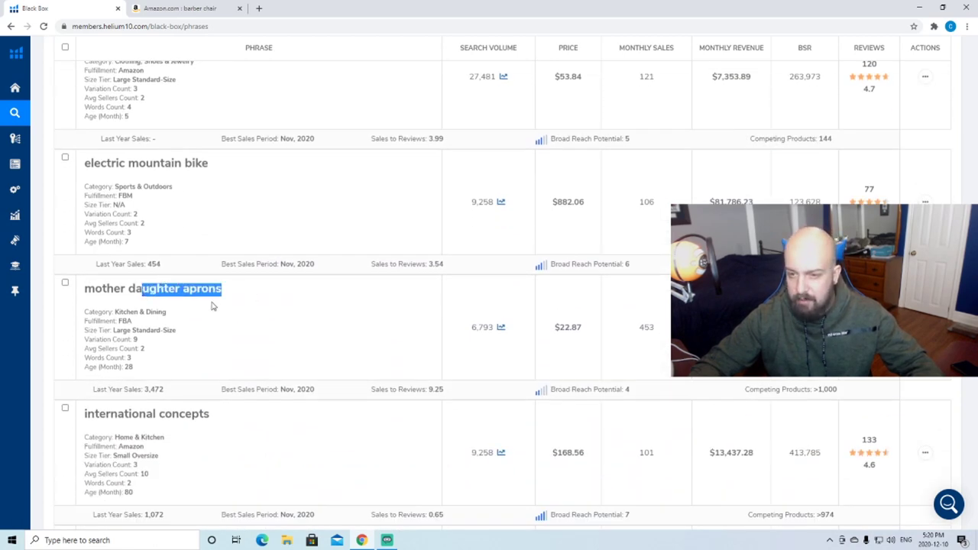
click(167, 284)
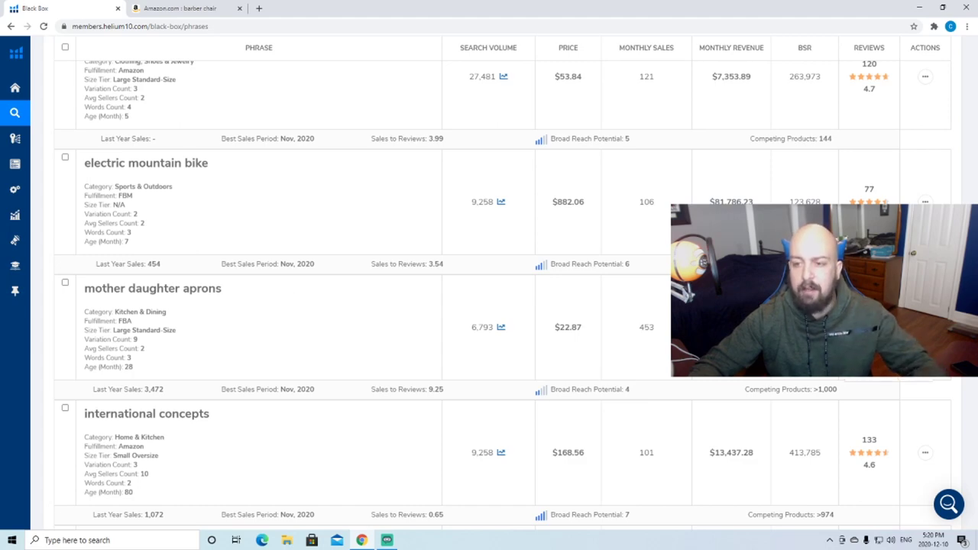
click(153, 288)
Scroll through the mother daughter apron listings and back to the top, then open the extensions list
scroll(489, 231, down, 4)
scroll(622, 253, down, 2)
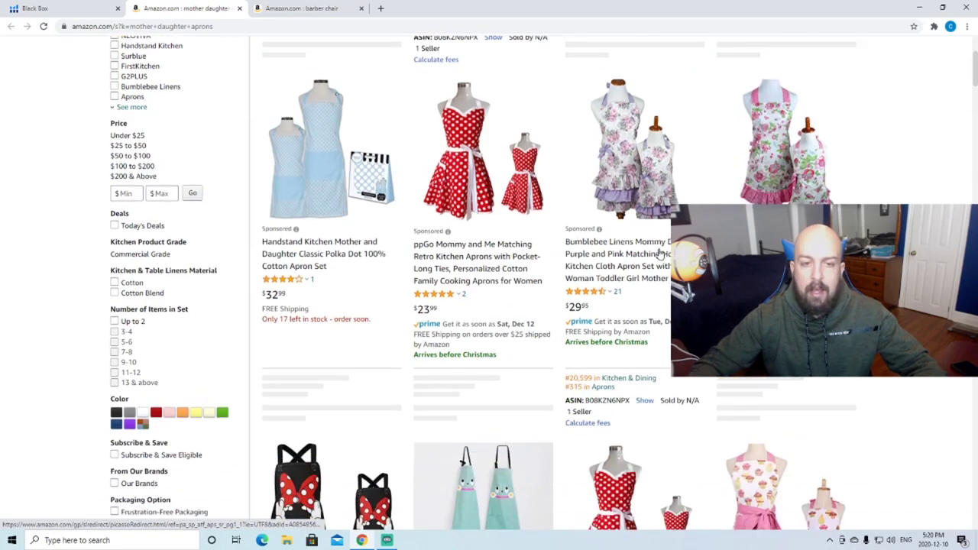
scroll(659, 253, down, 3)
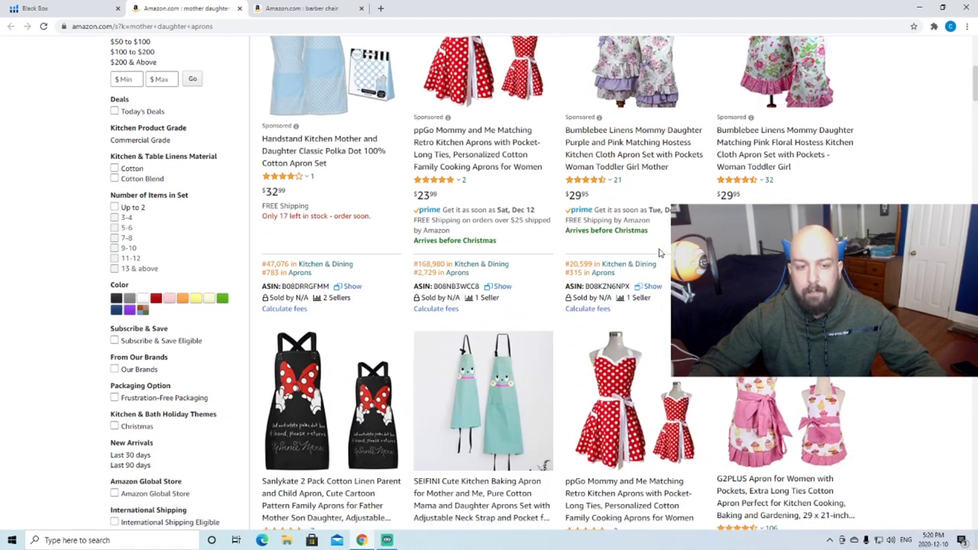
scroll(656, 248, down, 4)
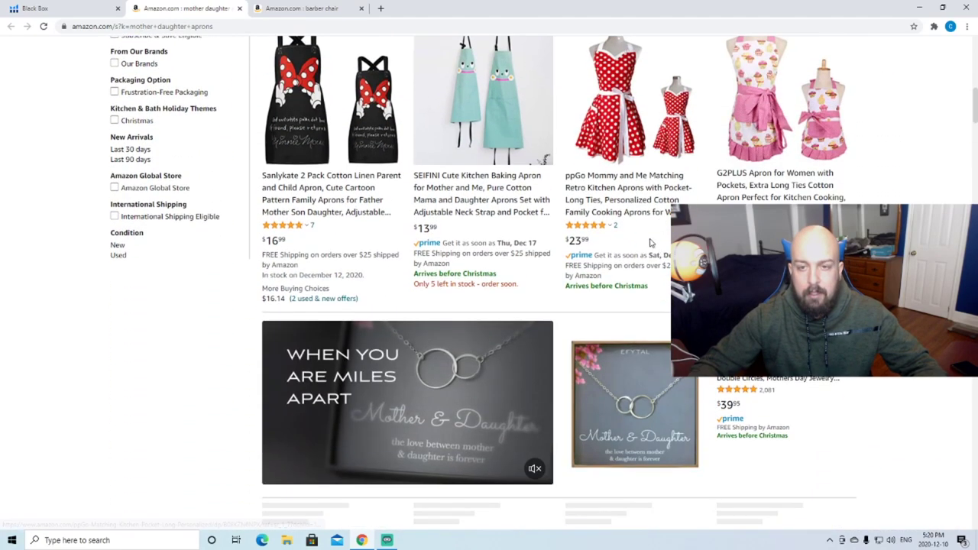
scroll(650, 243, up, 3)
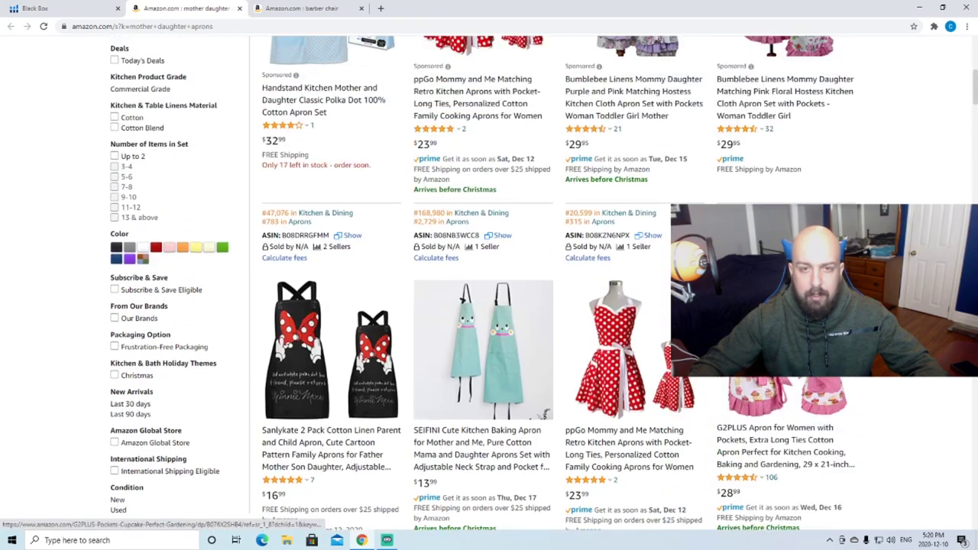
scroll(554, 282, down, 10)
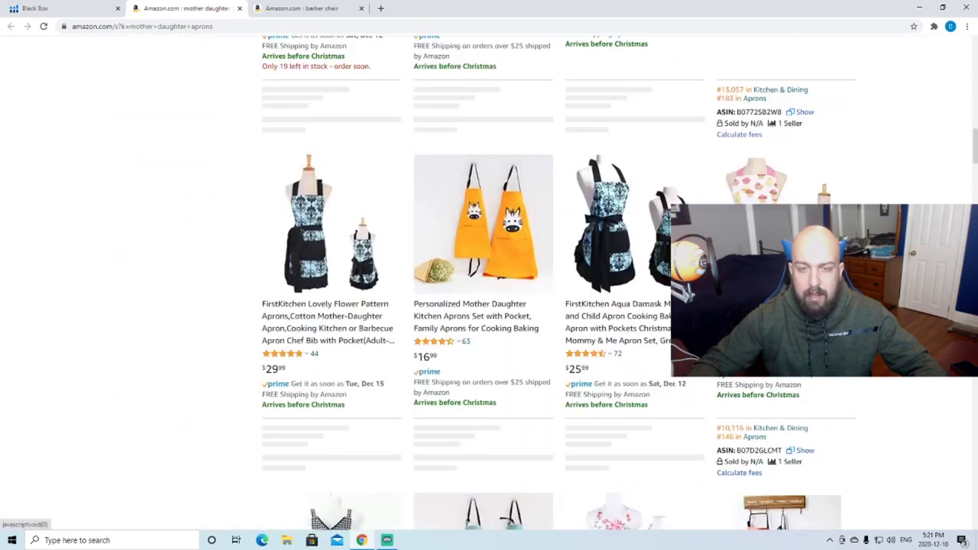
scroll(225, 328, up, 6)
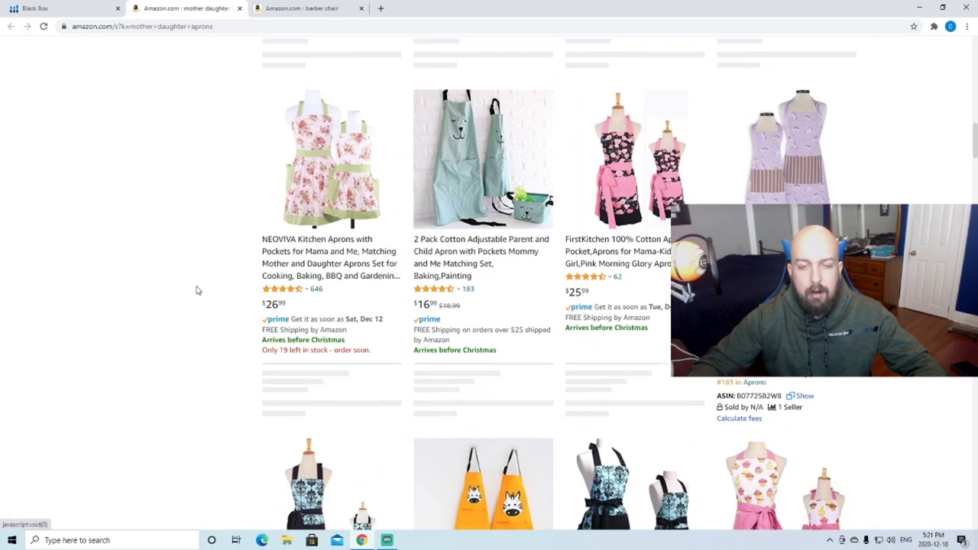
scroll(196, 290, down, 5)
scroll(197, 291, up, 3)
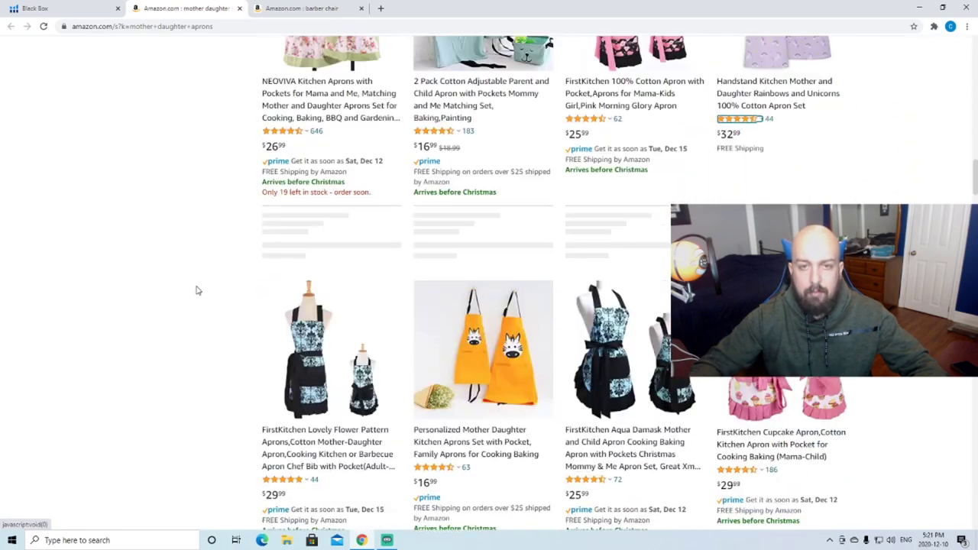
scroll(196, 290, up, 15)
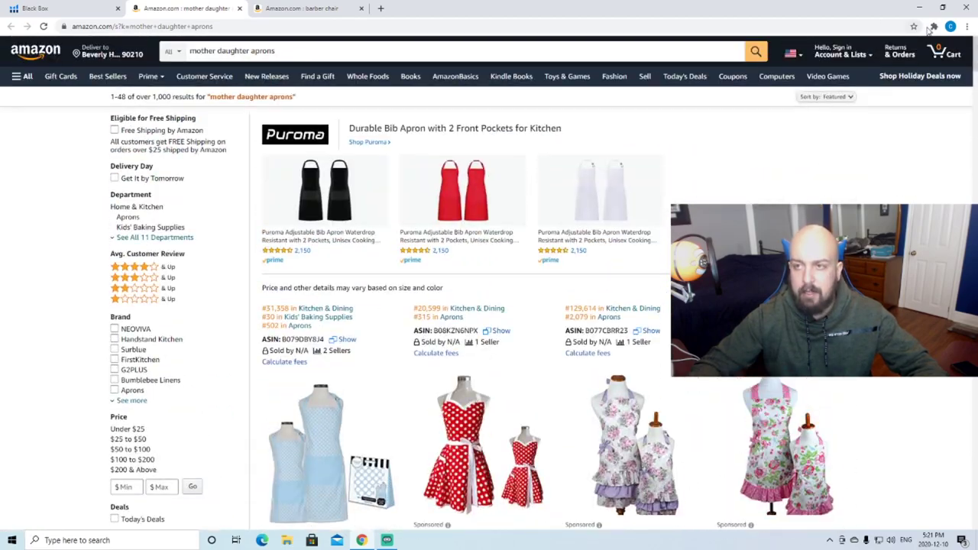
click(933, 26)
Run Helium 10 Xray on the mother daughter aprons search results
click(830, 97)
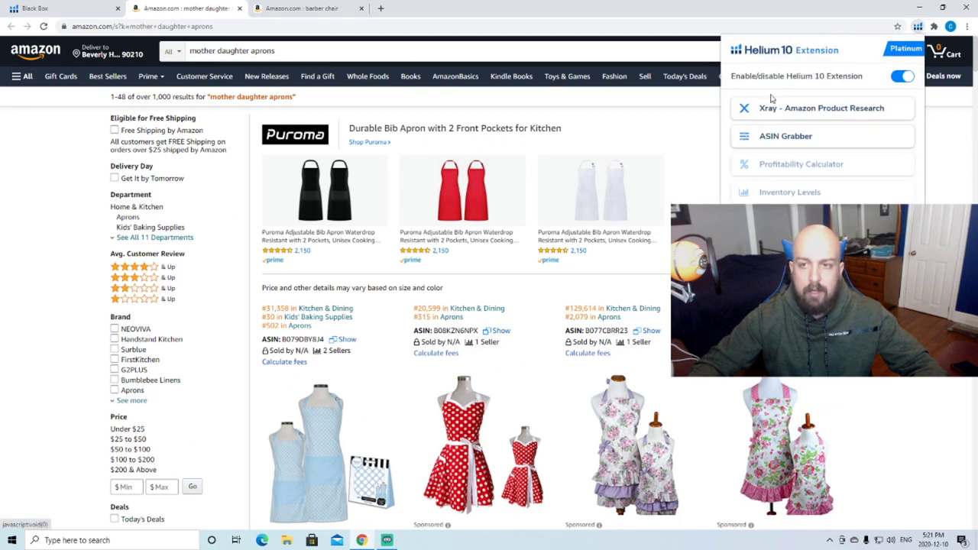
click(773, 107)
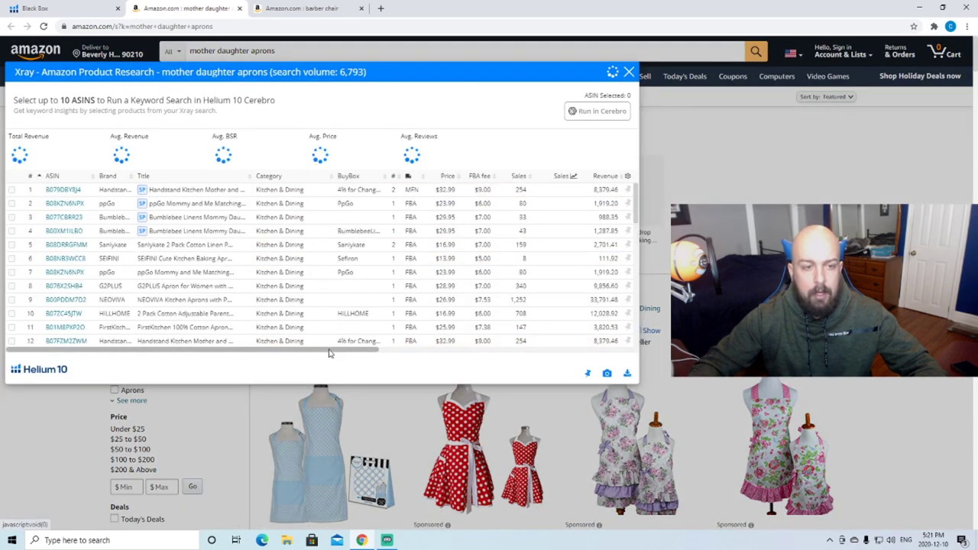
drag(340, 351, 433, 352)
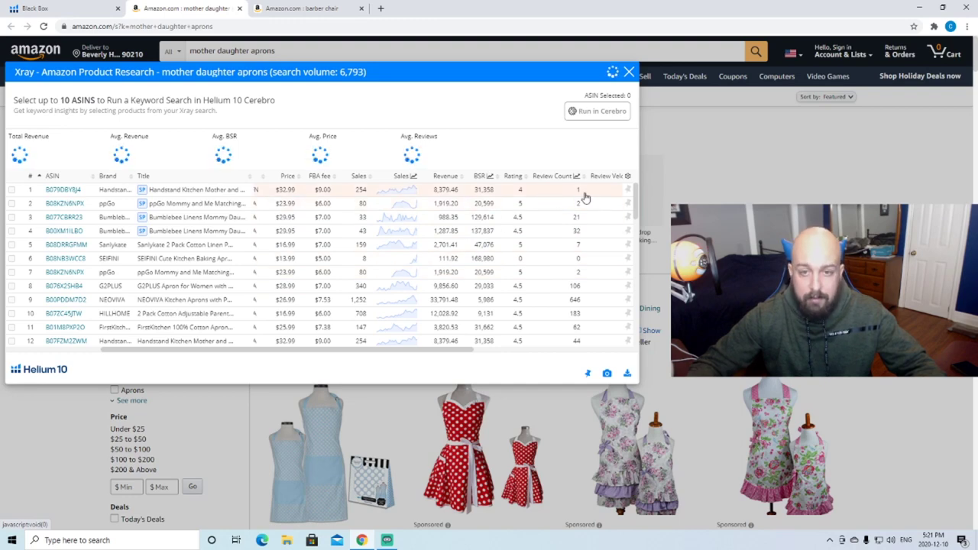
Review the Xray product rows and open the top Handstand Kitchen apron listing
scroll(584, 197, down, 2)
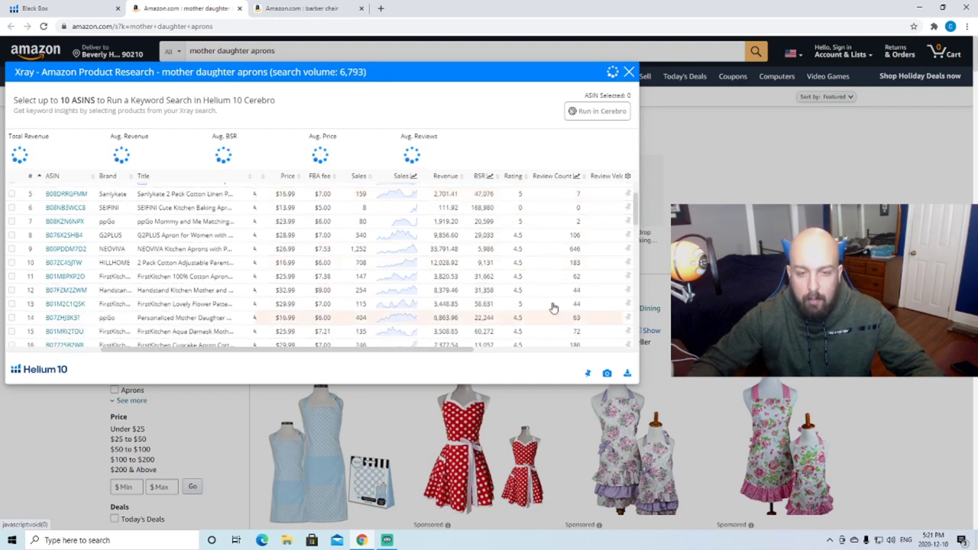
scroll(570, 301, down, 2)
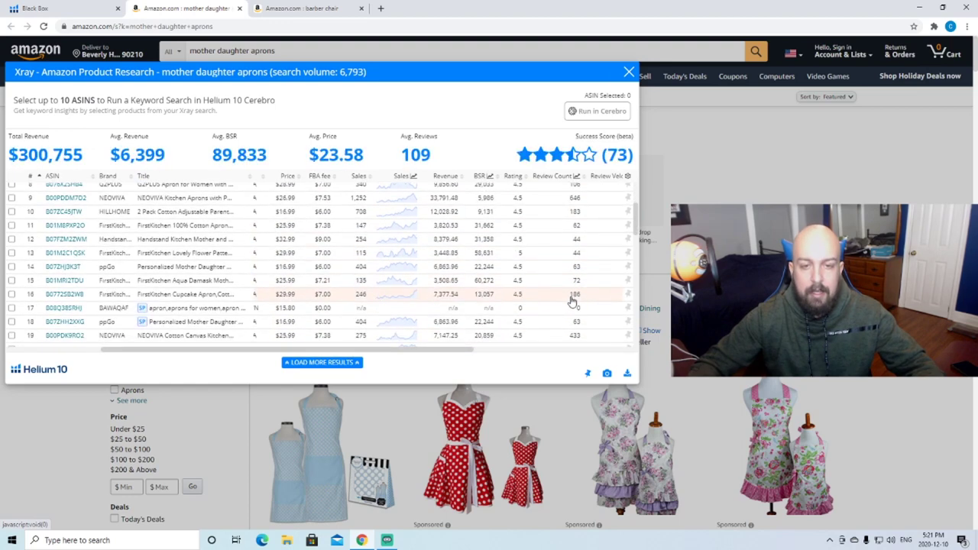
scroll(457, 297, up, 2)
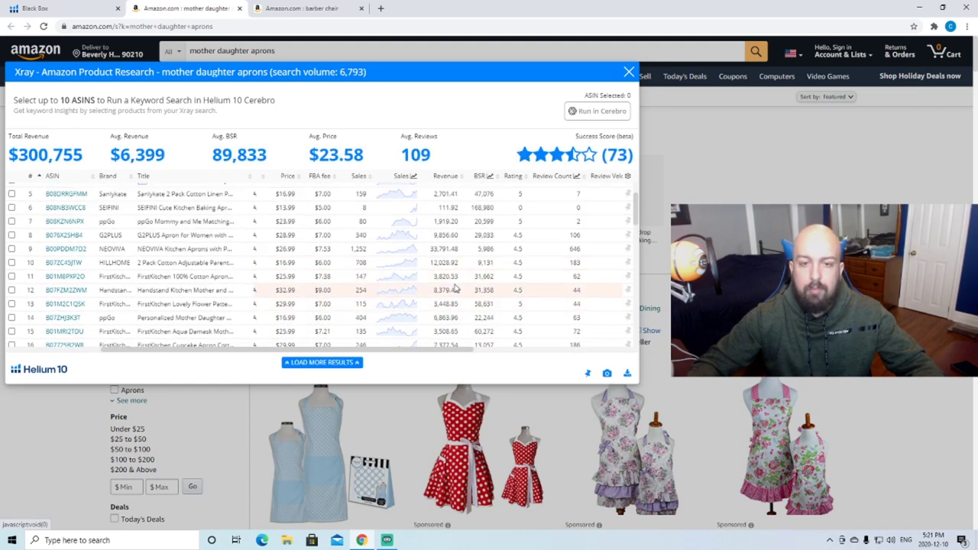
scroll(461, 261, up, 2)
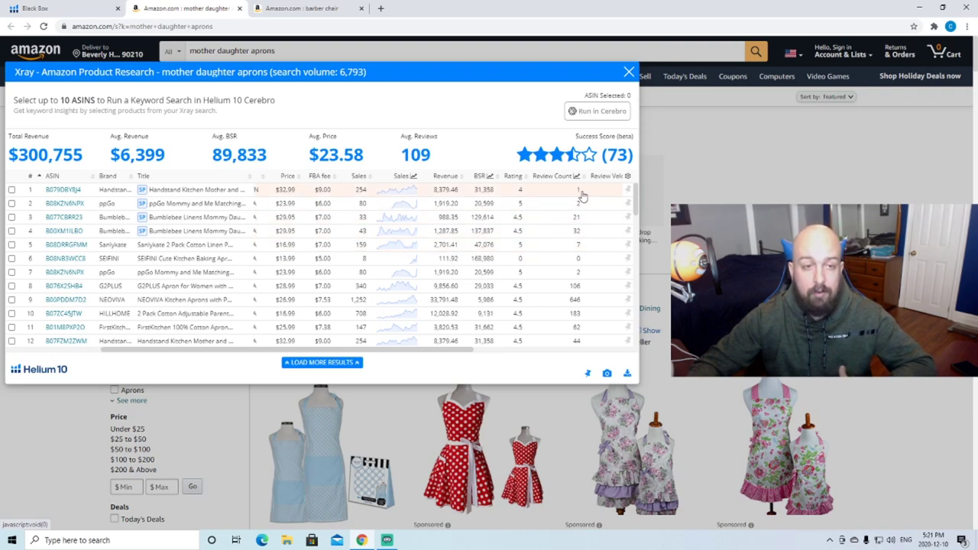
click(69, 190)
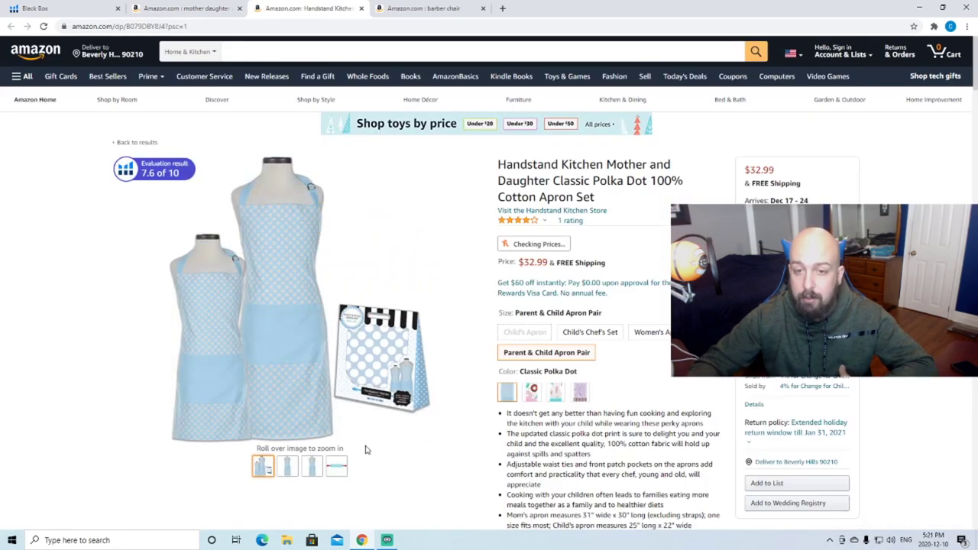
Return to the aprons search results, close Xray, and scroll down the listings
key(ctrl+shift+Tab)
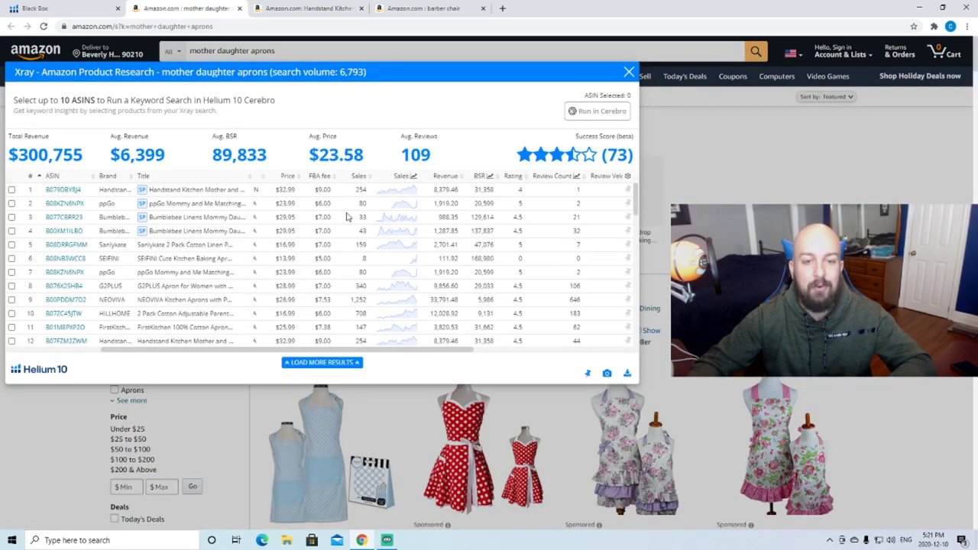
click(628, 74)
scroll(616, 115, down, 10)
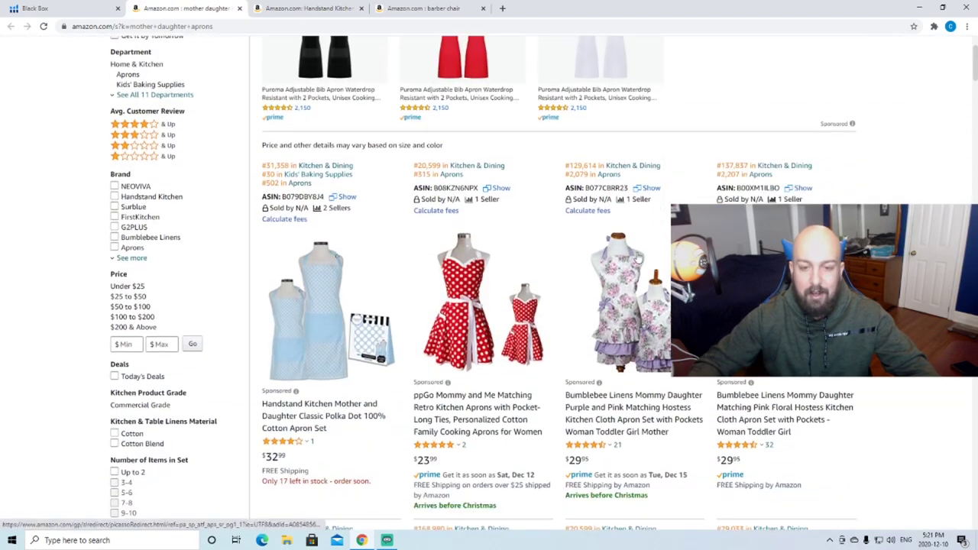
scroll(600, 91, down, 1)
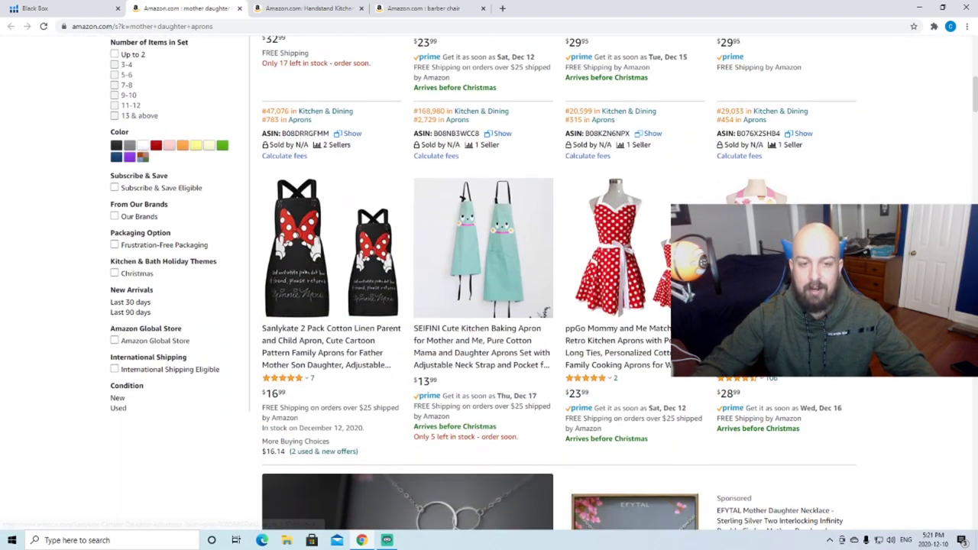
scroll(355, 283, down, 1)
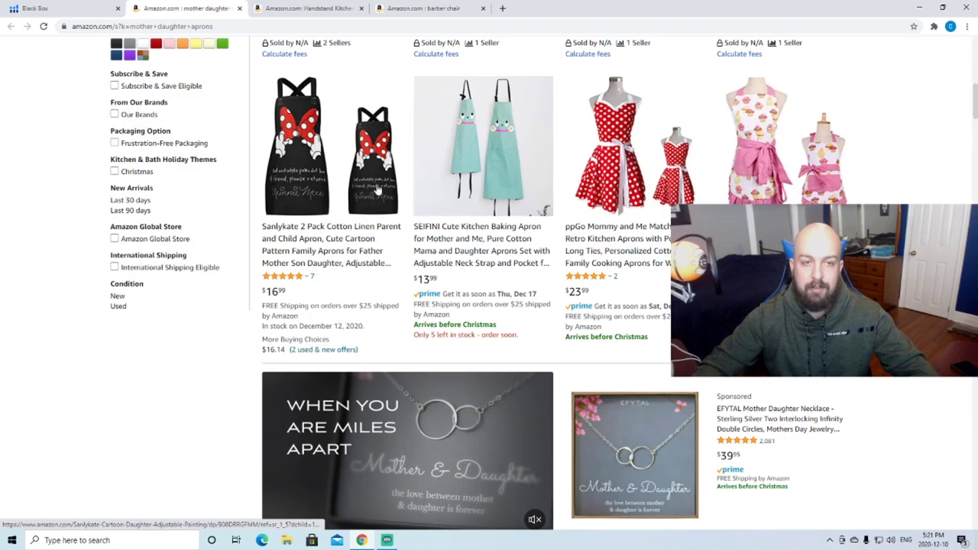
scroll(458, 244, down, 4)
scroll(465, 241, down, 4)
Scroll back up the results and check the Handstand Kitchen apron page before returning
scroll(473, 260, up, 15)
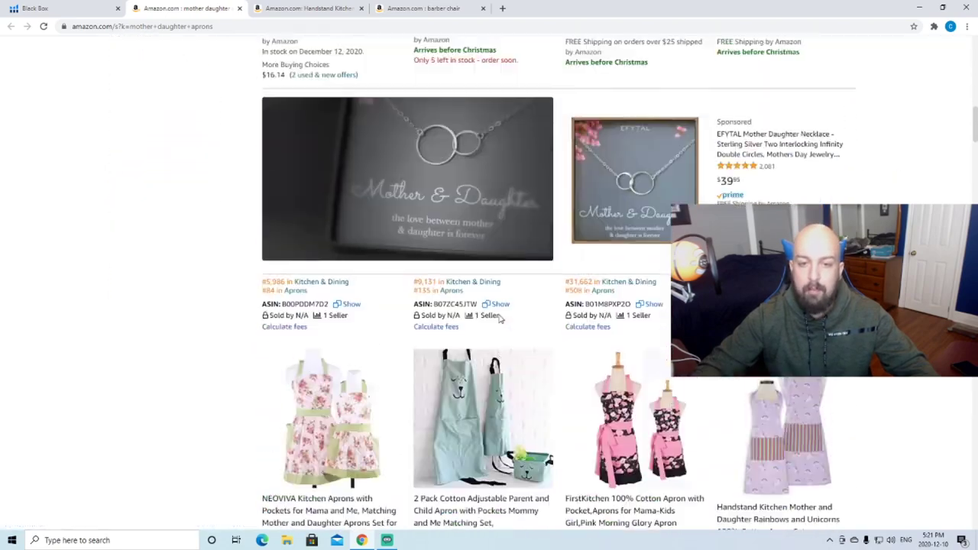
scroll(480, 282, down, 1)
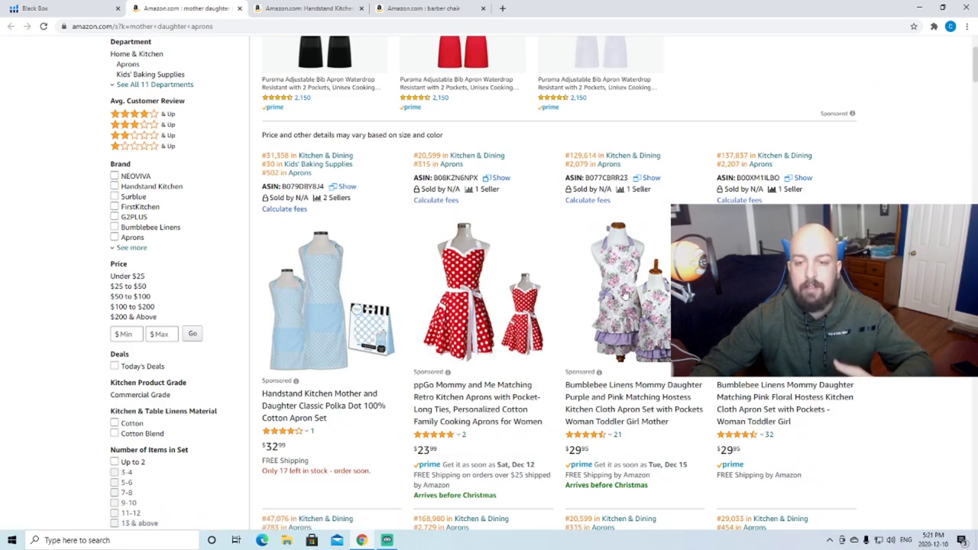
scroll(625, 295, down, 2)
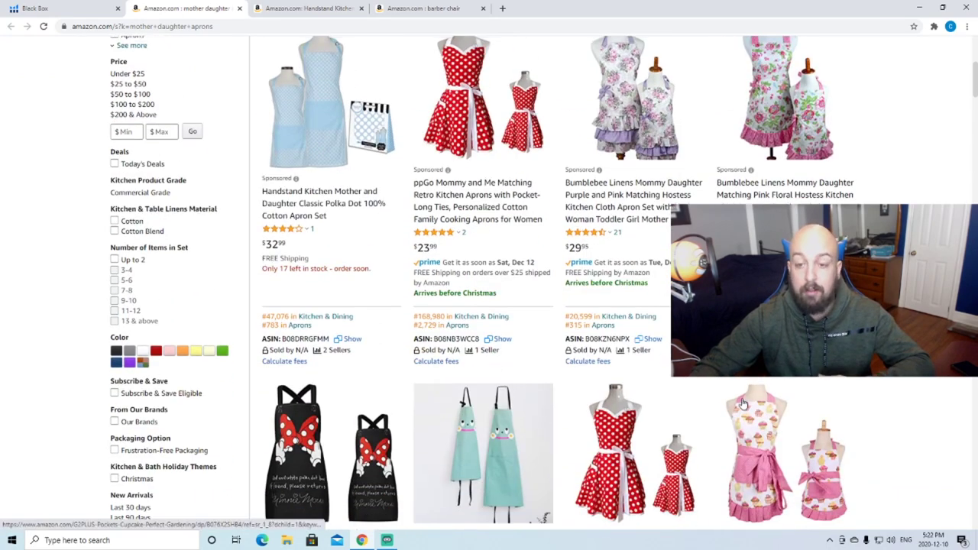
scroll(743, 404, up, 2)
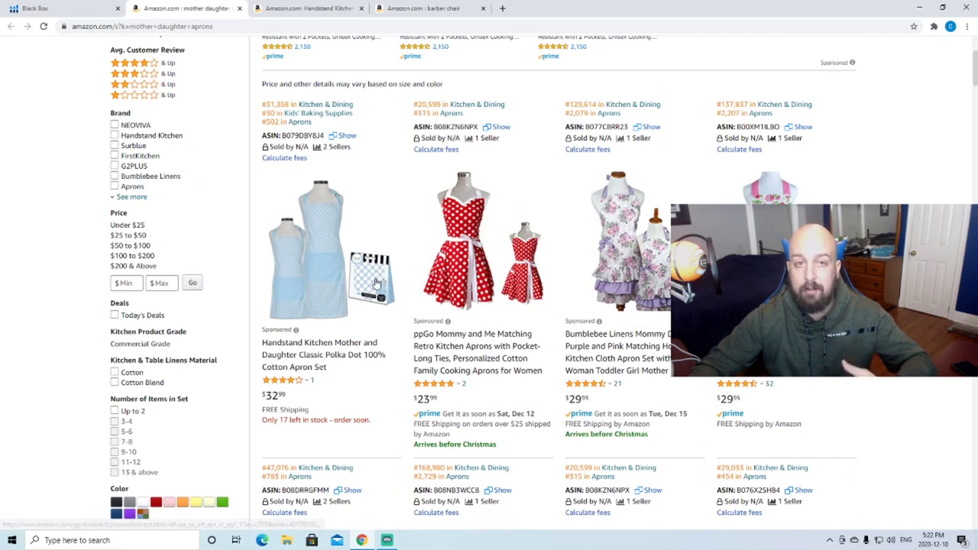
scroll(375, 283, up, 2)
key(ctrl+Tab)
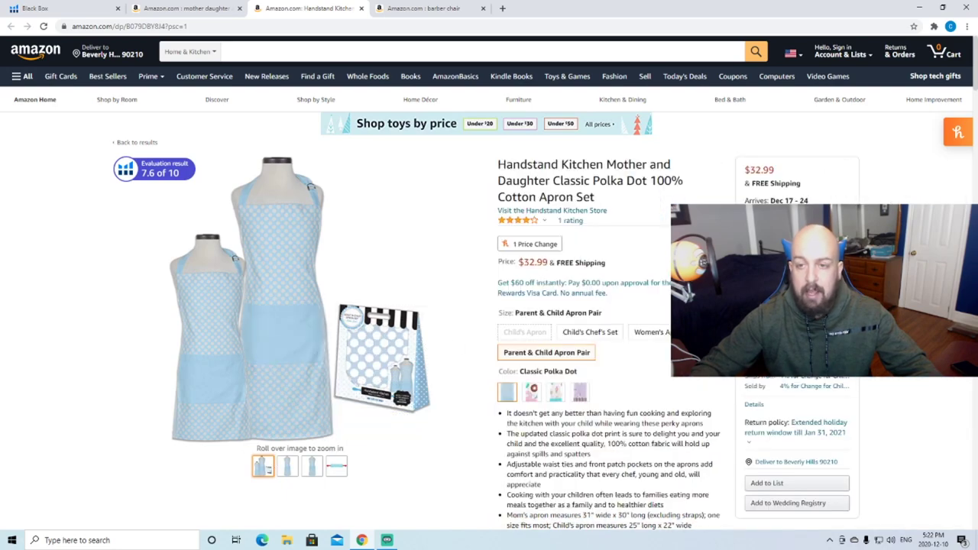
click(187, 9)
Close the barber chair search tab, leaving Black Box, aprons results and Handstand Kitchen open
scroll(456, 350, down, 3)
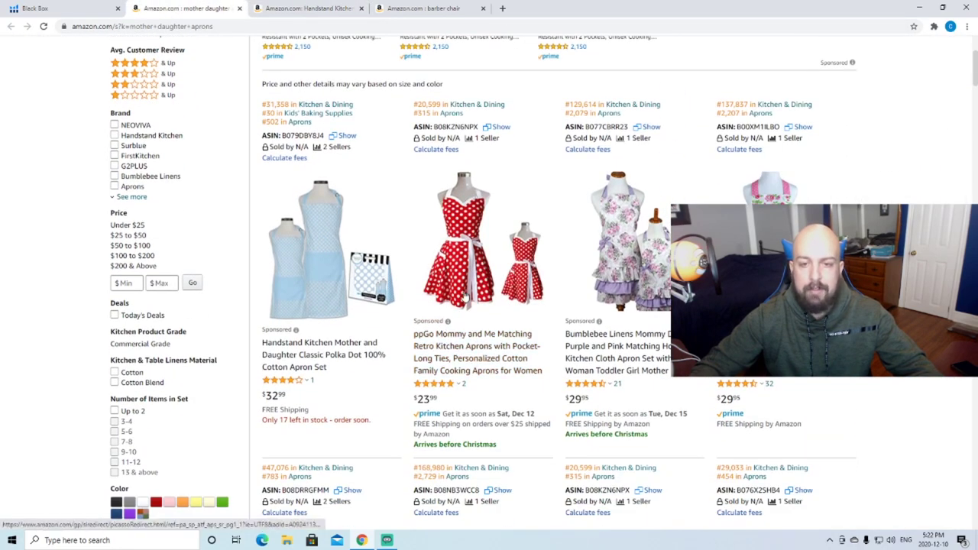
click(310, 8)
click(436, 8)
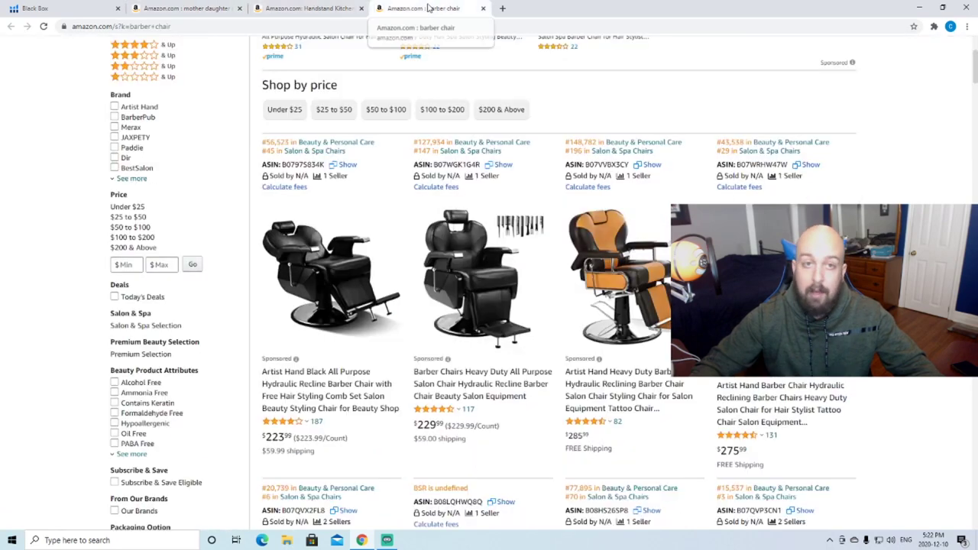
click(485, 9)
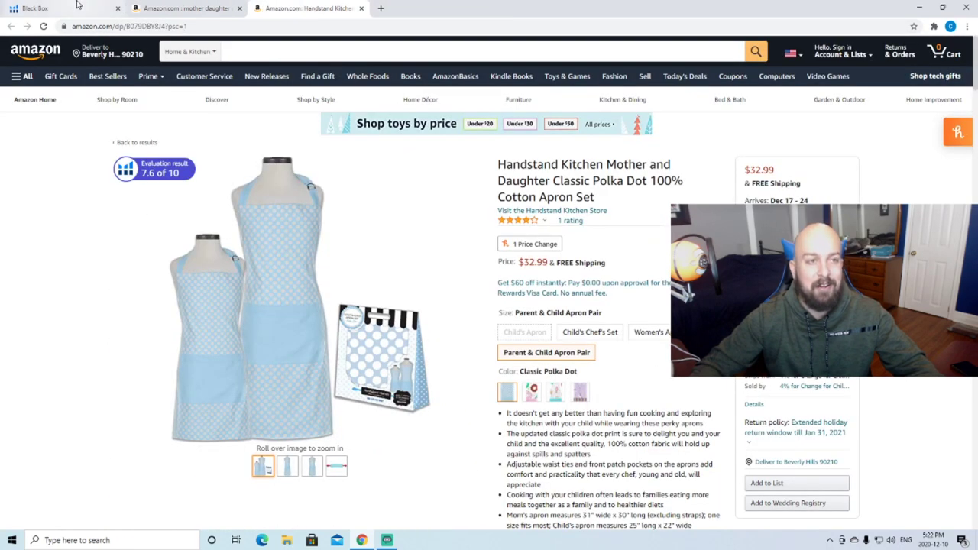
click(77, 8)
scroll(503, 296, up, 1)
click(185, 8)
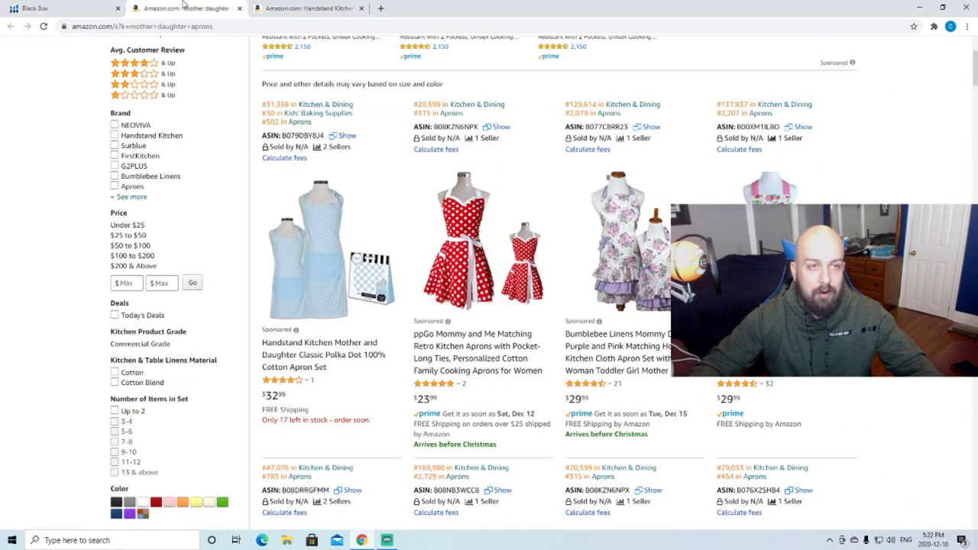
click(337, 8)
Launch Helium 10 Xray over the mother daughter aprons results
click(933, 26)
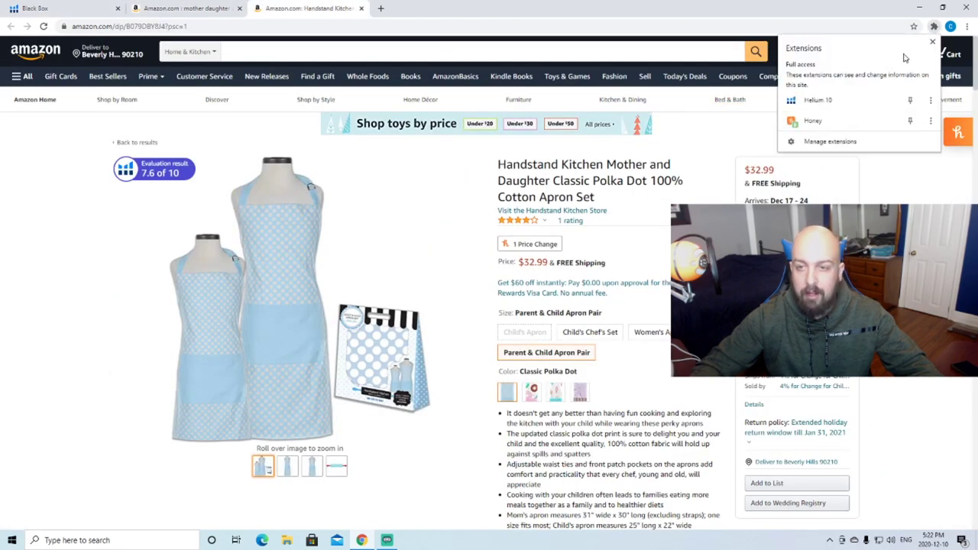
click(204, 11)
click(933, 27)
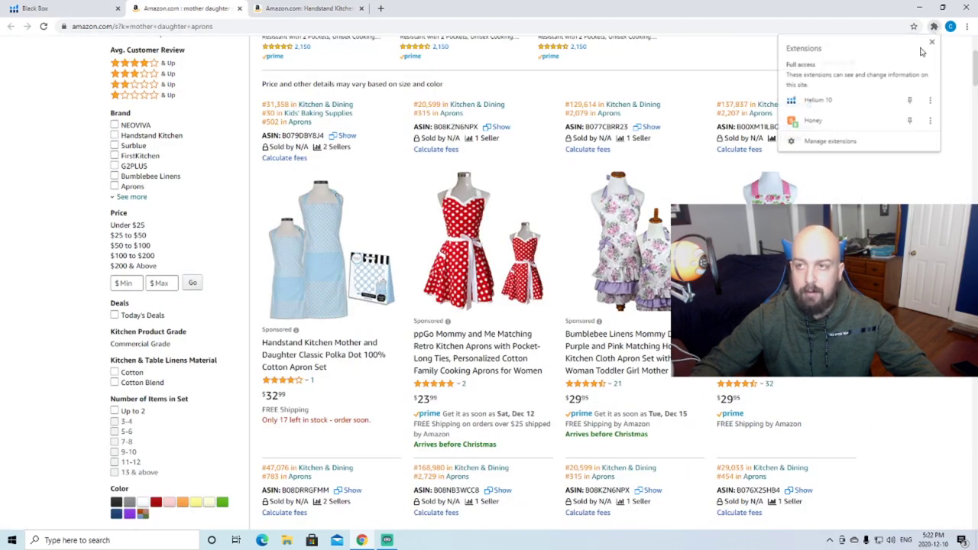
click(817, 101)
click(776, 111)
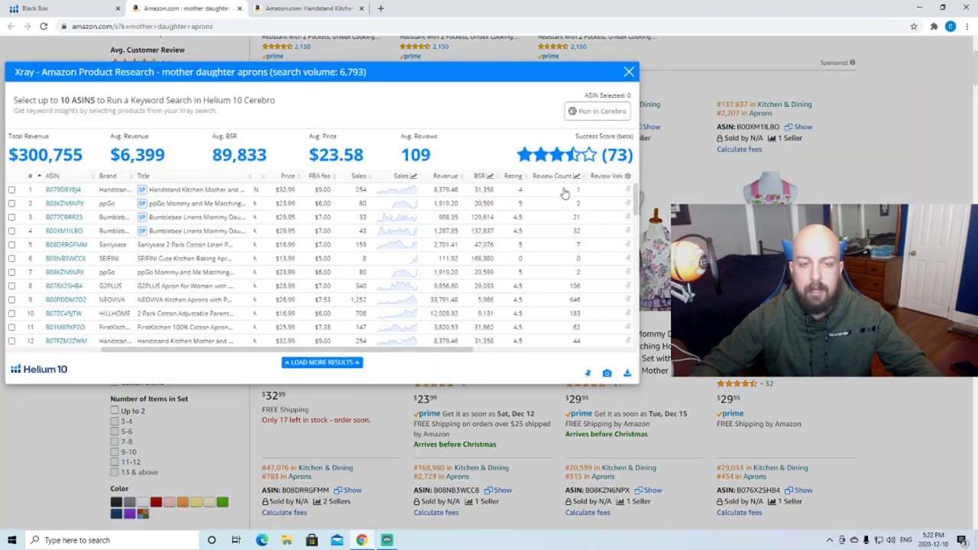
Scroll the Xray table sideways to view revenue, BSR and review columns
scroll(447, 354, right, 2)
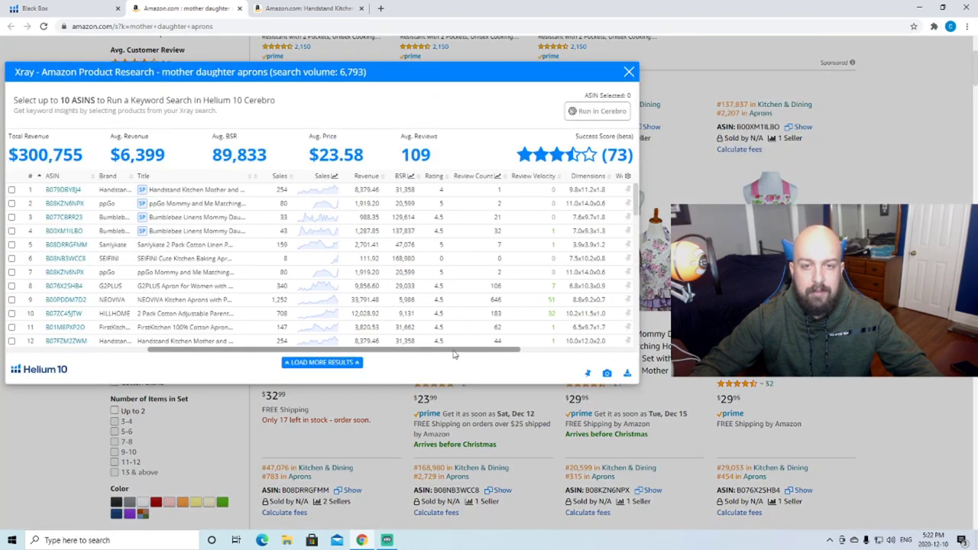
drag(457, 353, 434, 354)
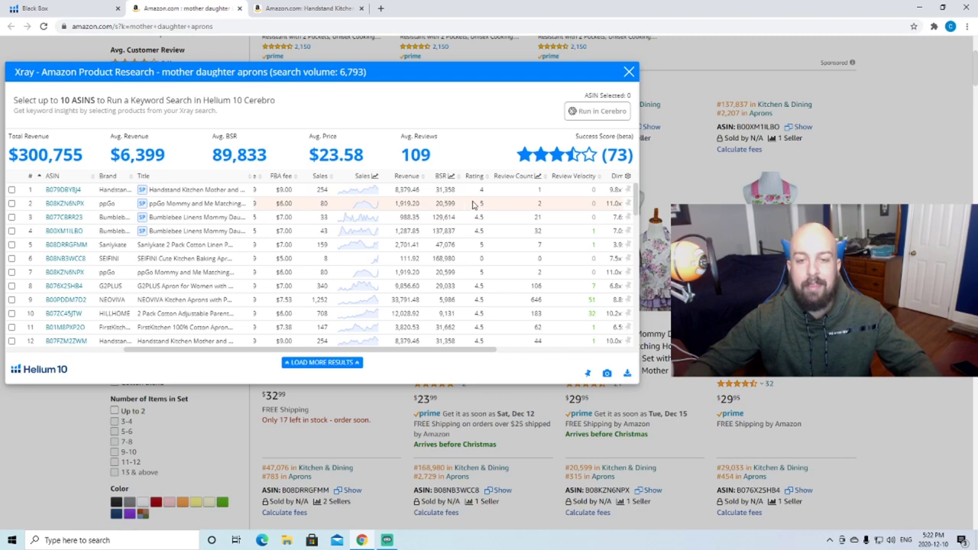
drag(454, 353, 481, 353)
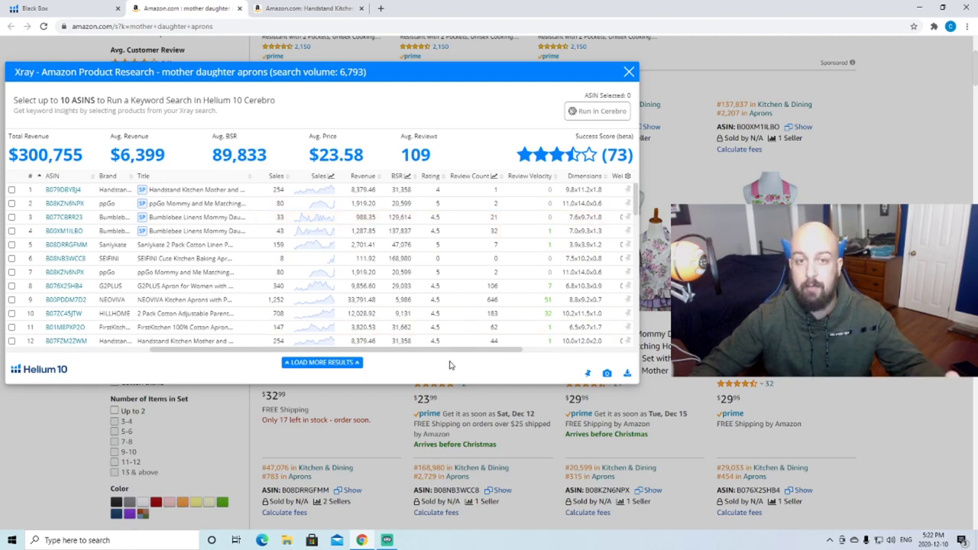
drag(446, 350, 396, 351)
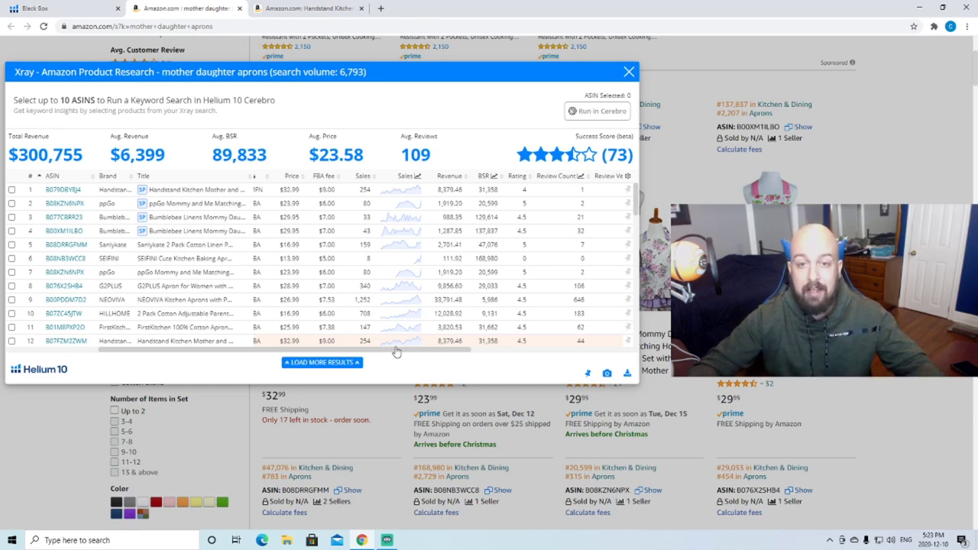
drag(396, 350, 425, 351)
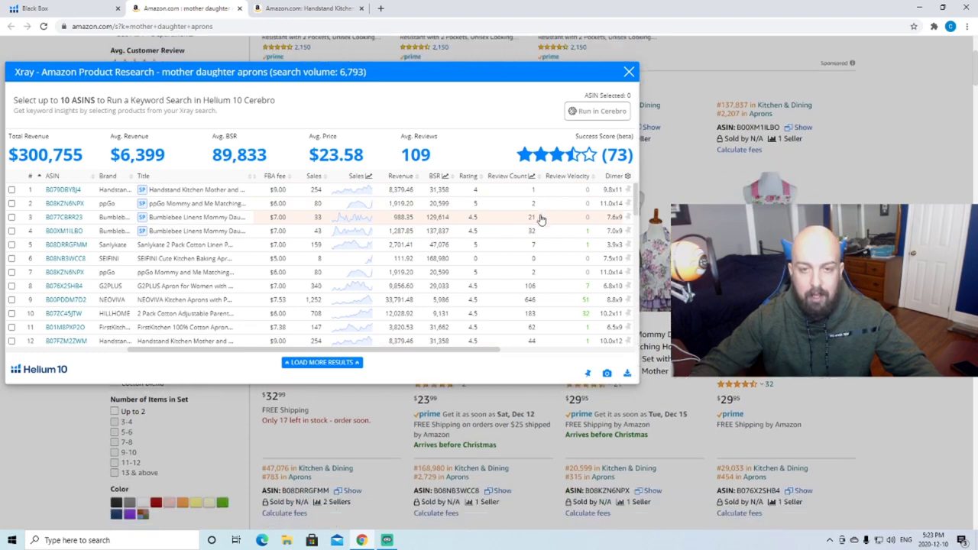
Scan the Xray product rows and open the G2PLUS cupcake apron listing
scroll(540, 243, down, 2)
scroll(541, 245, up, 2)
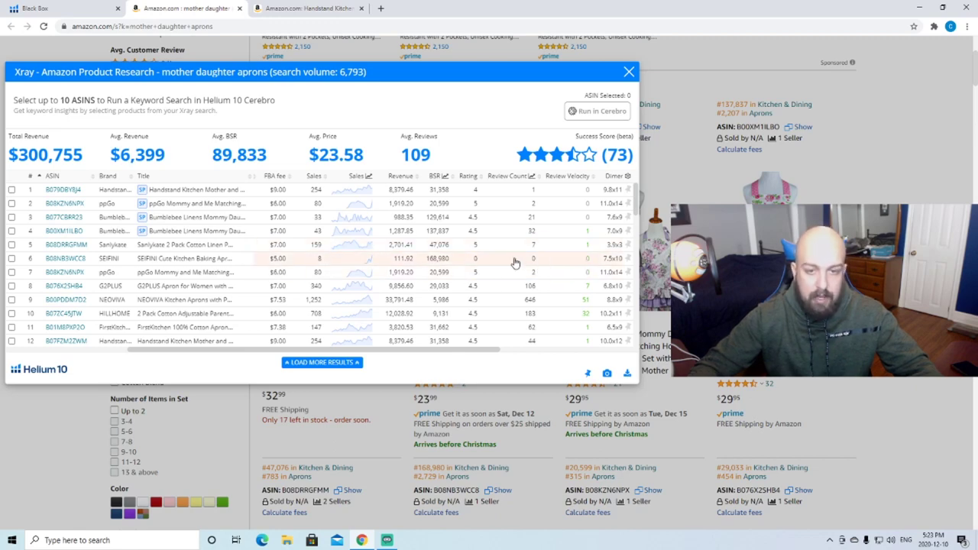
scroll(431, 279, down, 4)
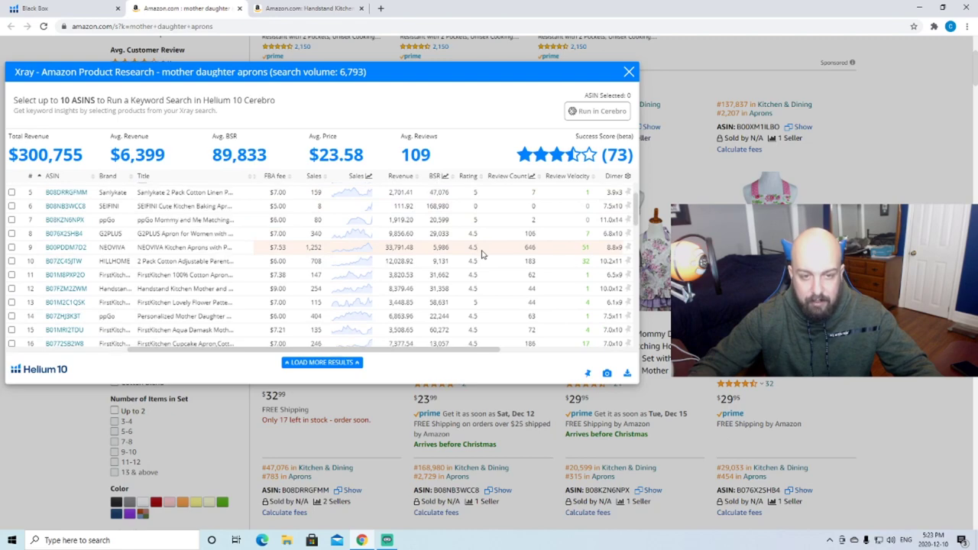
scroll(496, 294, up, 2)
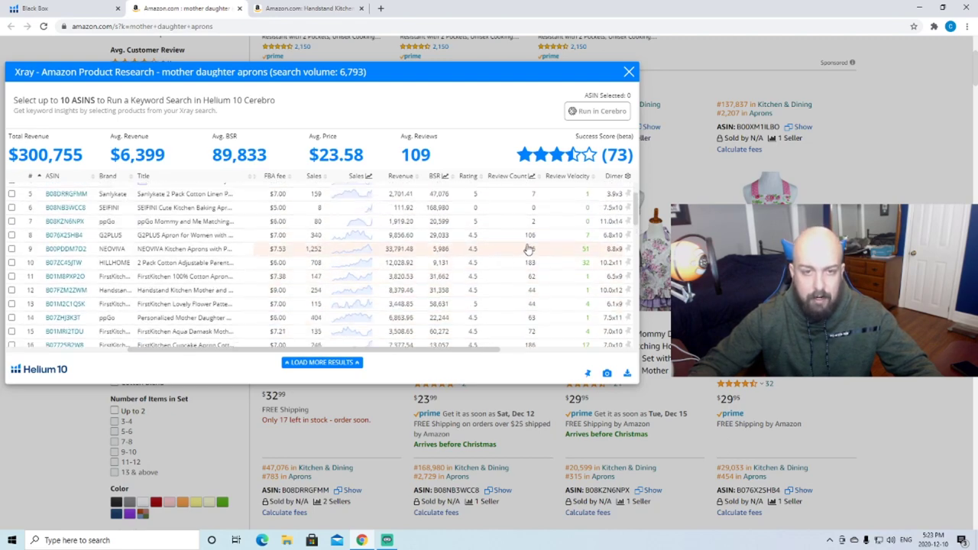
click(73, 235)
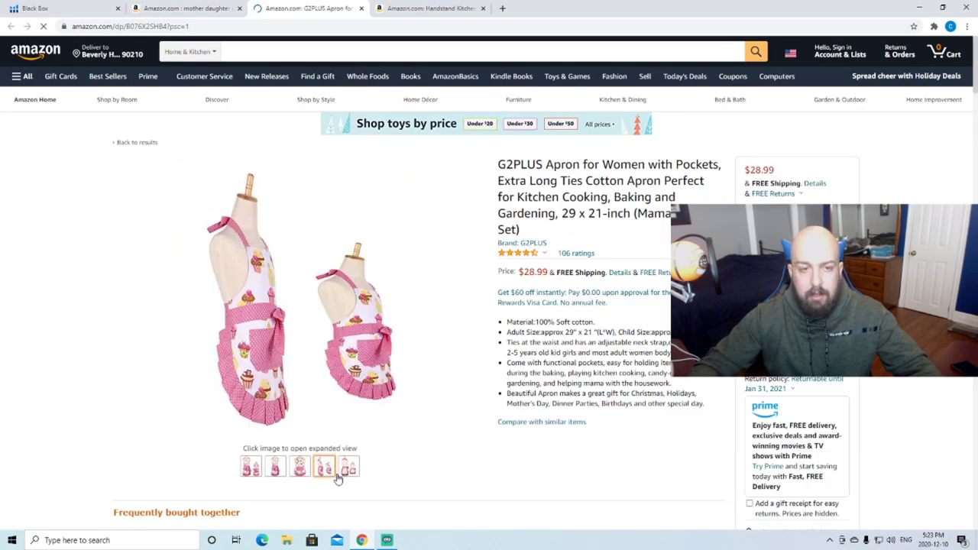
Return to the aprons search results and close the Xray window
mouse_move(245, 471)
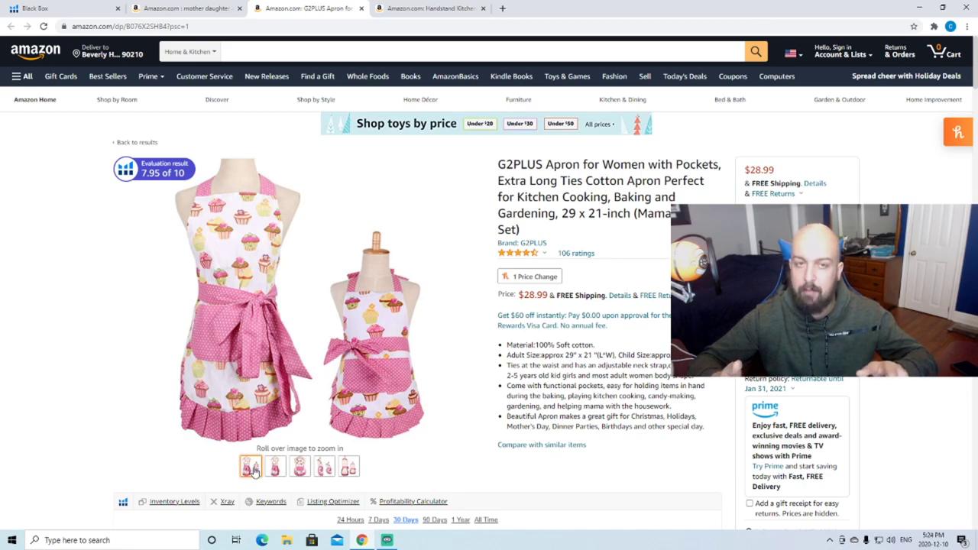
click(188, 9)
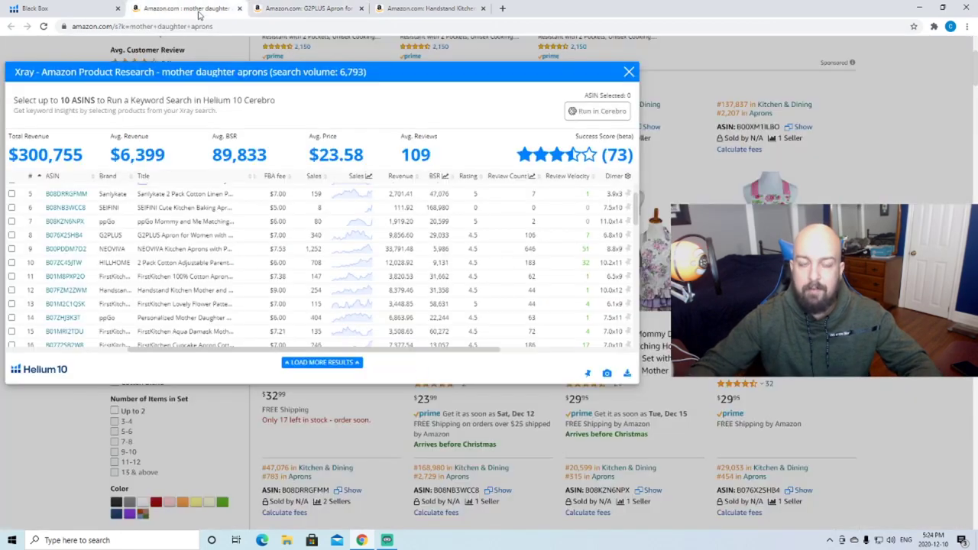
click(628, 72)
scroll(335, 343, up, 2)
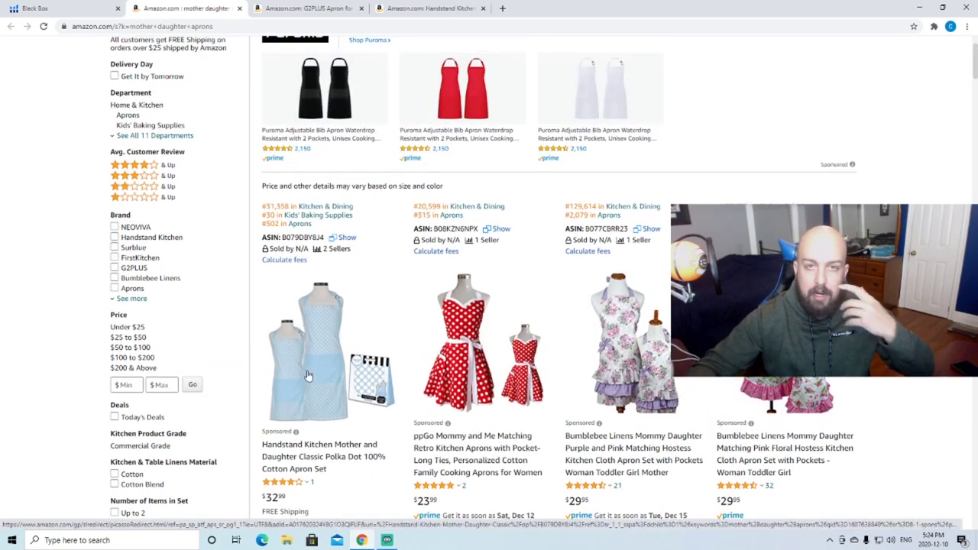
Switch to the G2PLUS cupcake apron page and inspect its product images
click(428, 8)
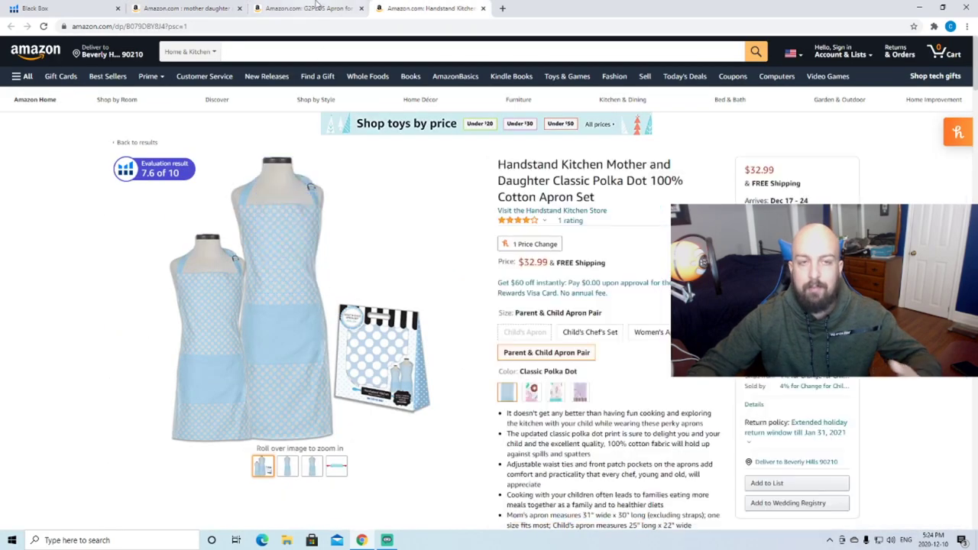
click(316, 8)
click(183, 8)
click(324, 9)
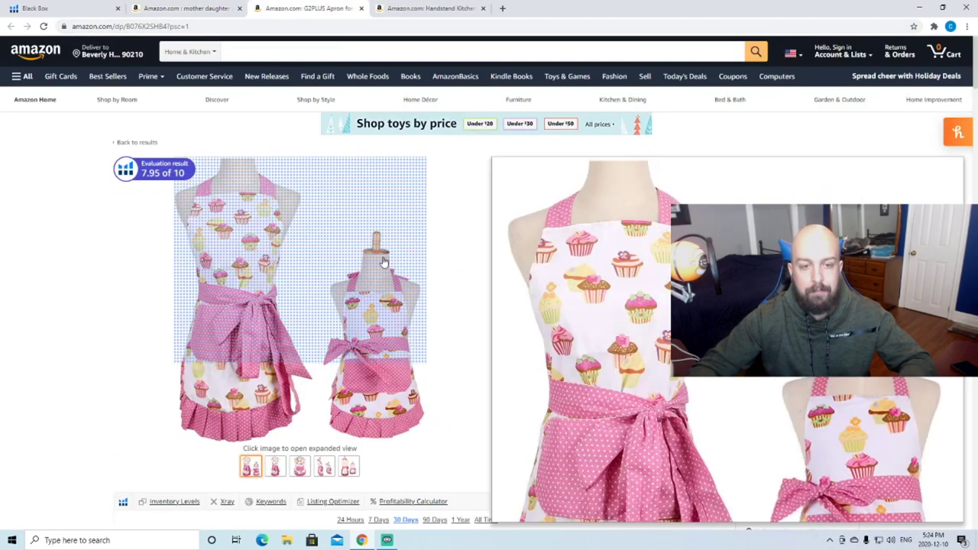
scroll(385, 262, down, 1)
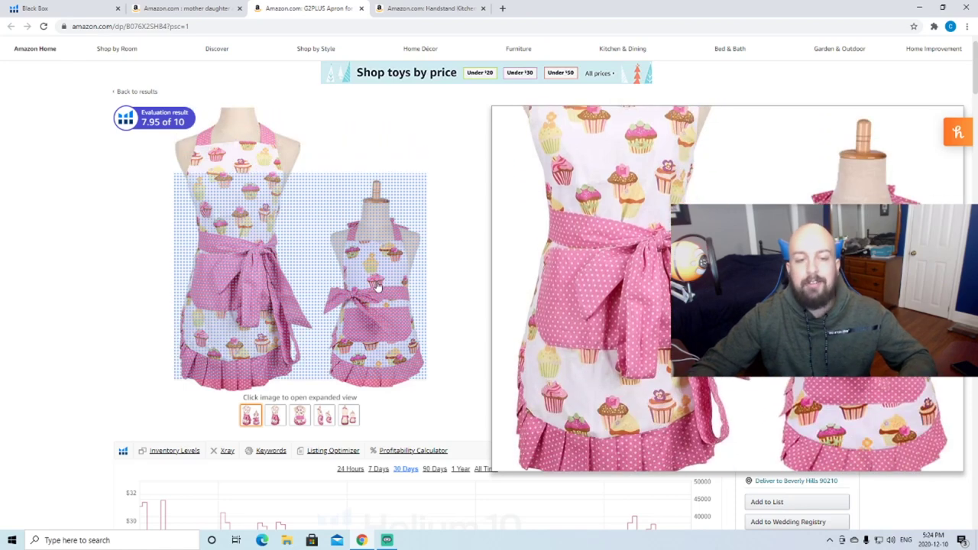
mouse_move(346, 425)
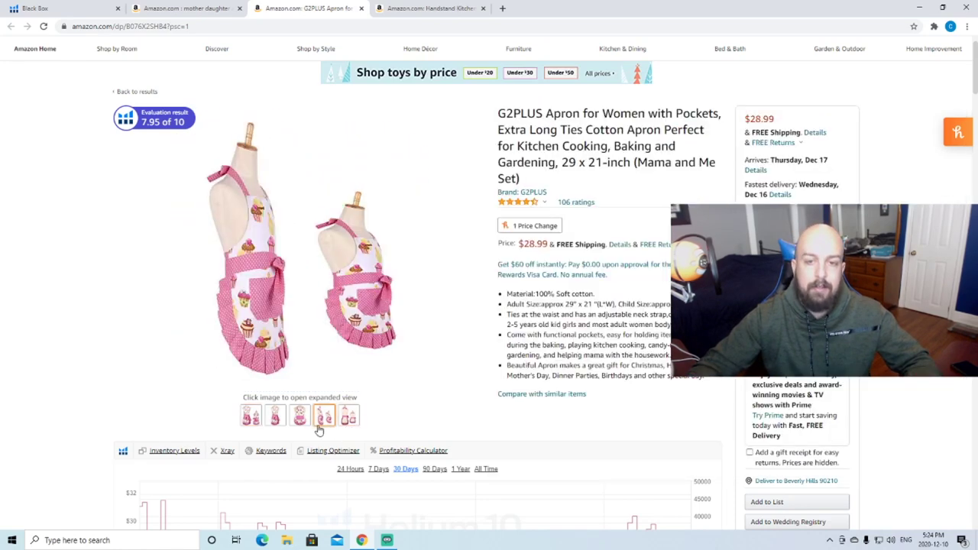
mouse_move(288, 430)
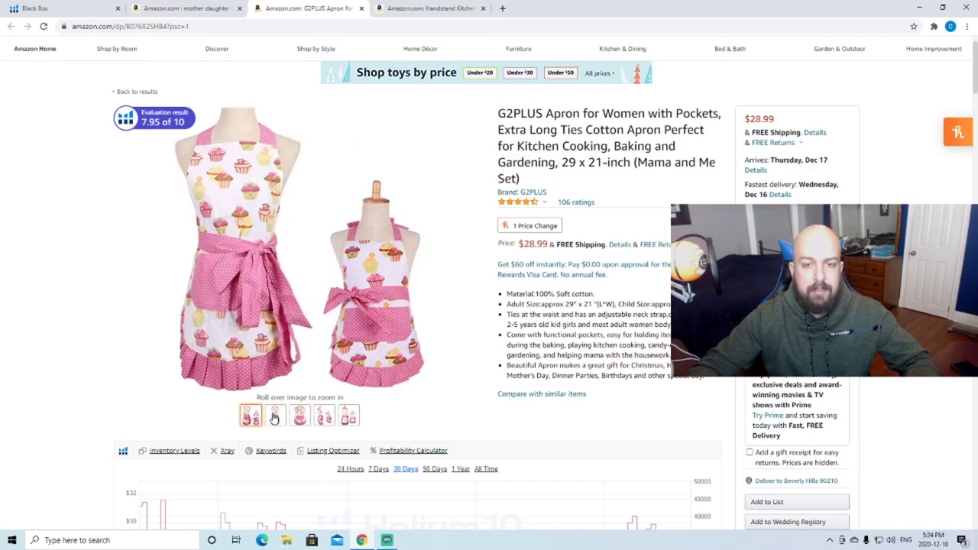
Compare against the Handstand Kitchen polka dot page, then go back to the aprons results
click(448, 8)
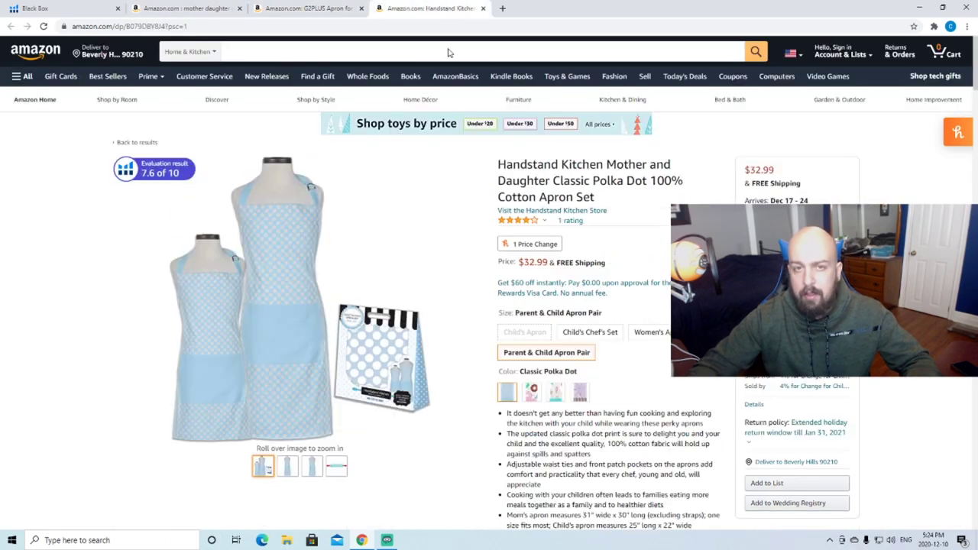
click(356, 14)
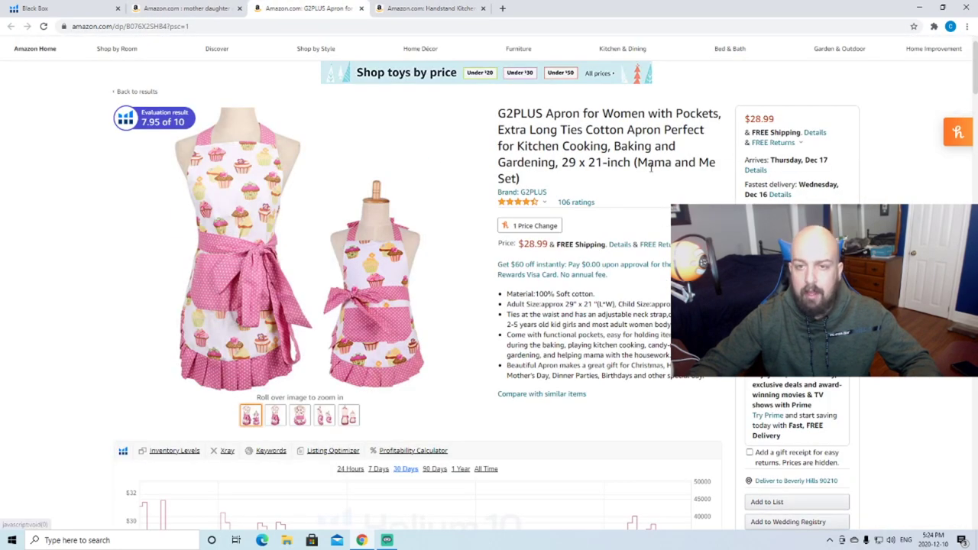
scroll(648, 187, up, 1)
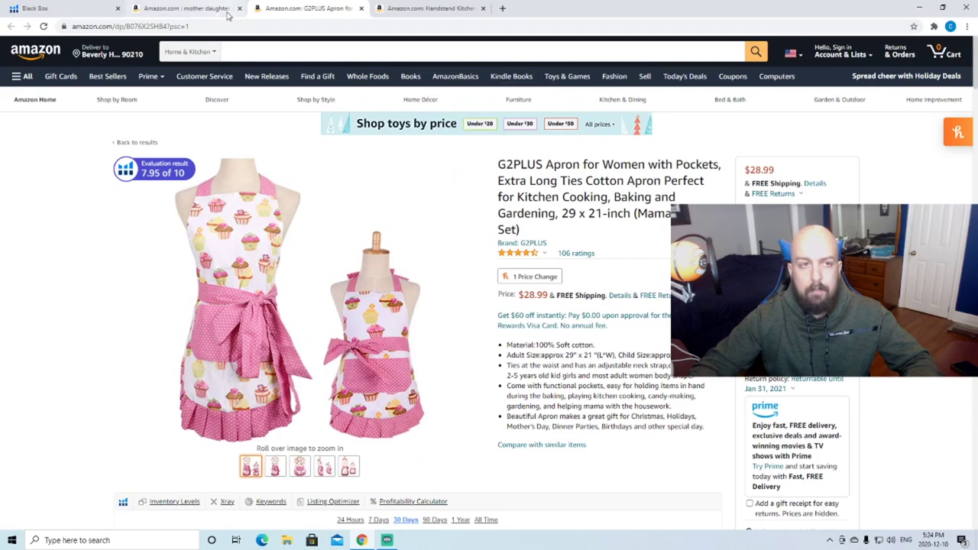
click(131, 9)
Scroll through the aprons results, then close the Handstand Kitchen and G2PLUS product tabs
scroll(742, 157, down, 10)
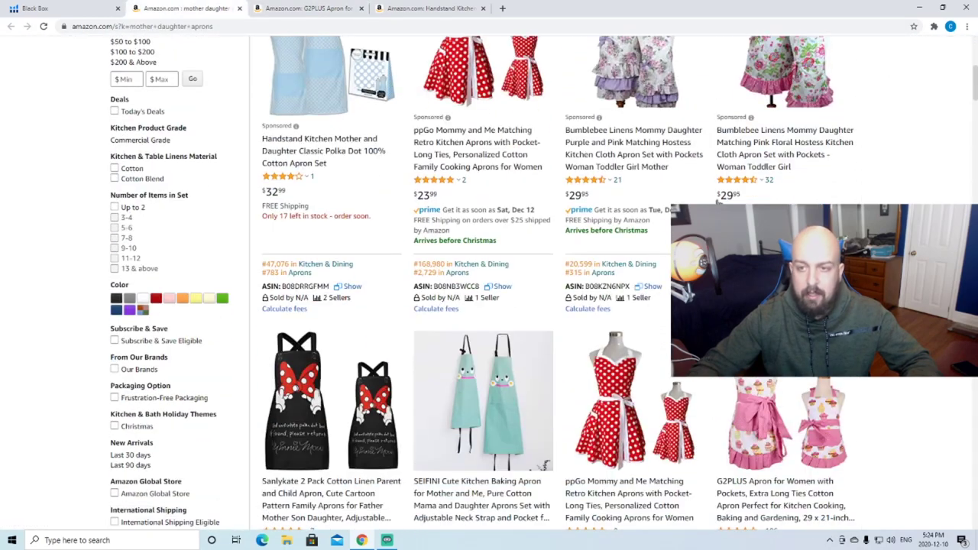
scroll(615, 263, down, 6)
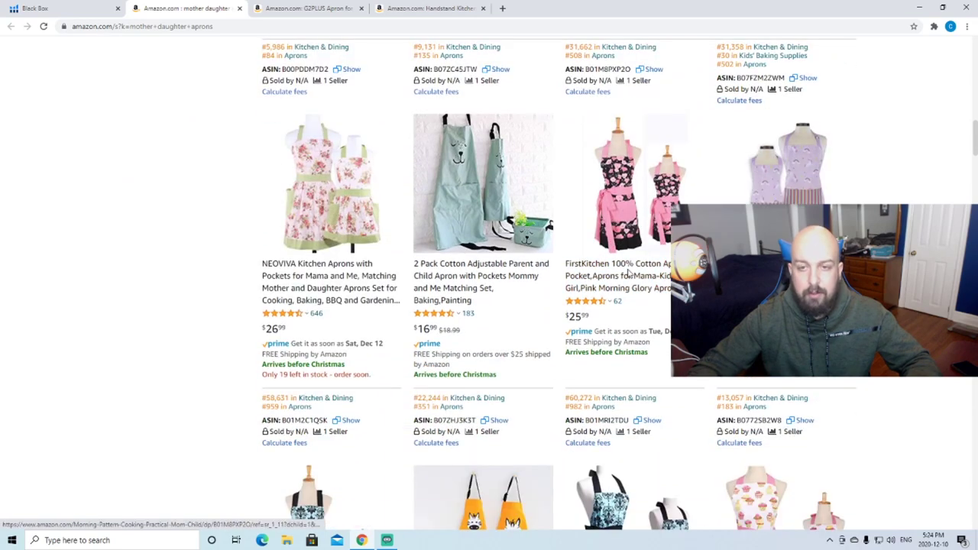
scroll(452, 259, down, 3)
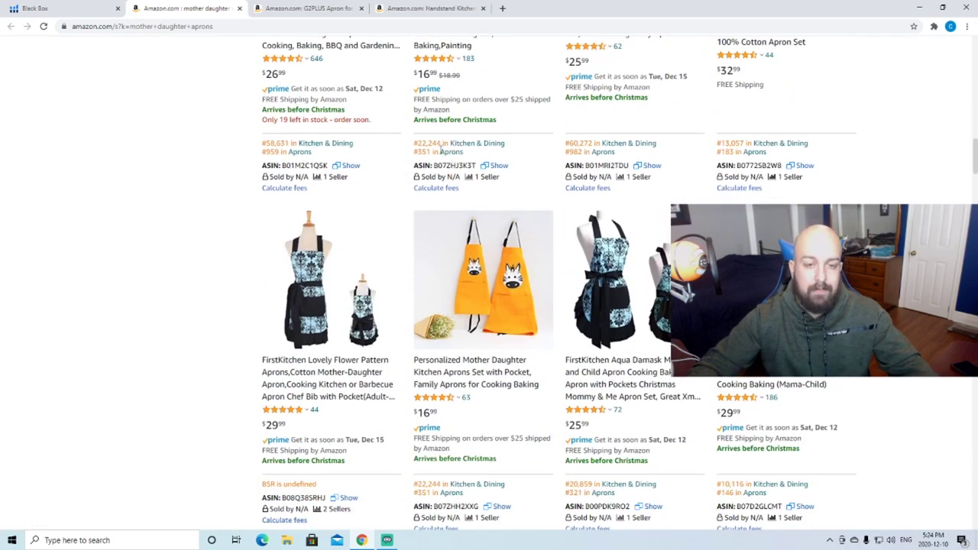
scroll(618, 349, down, 4)
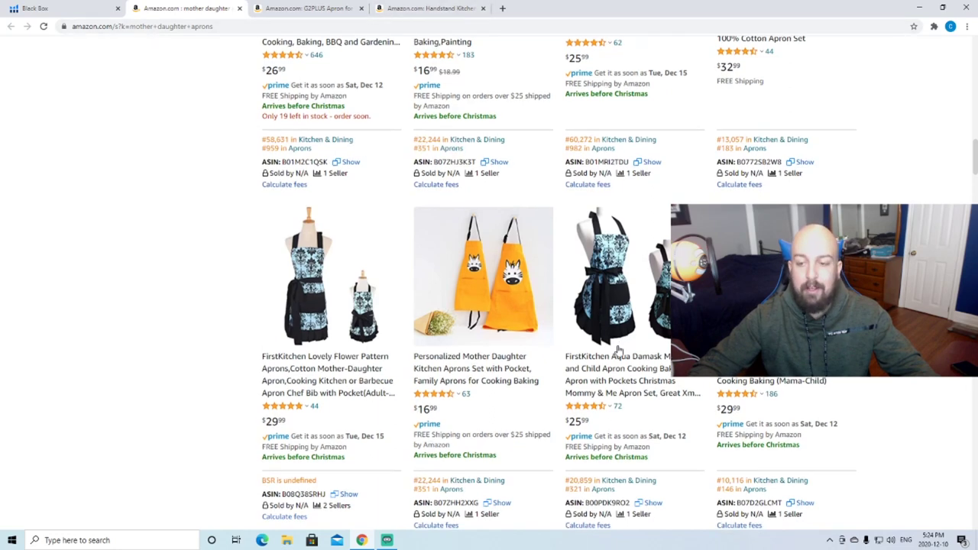
click(482, 8)
click(362, 9)
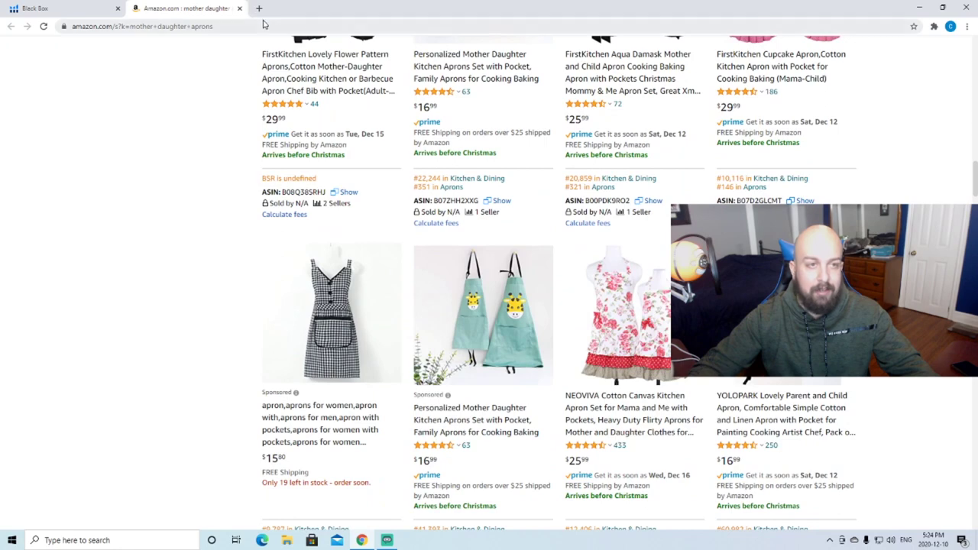
Close the Amazon aprons tab and scroll down the Black Box keyword results
click(239, 8)
scroll(210, 215, down, 2)
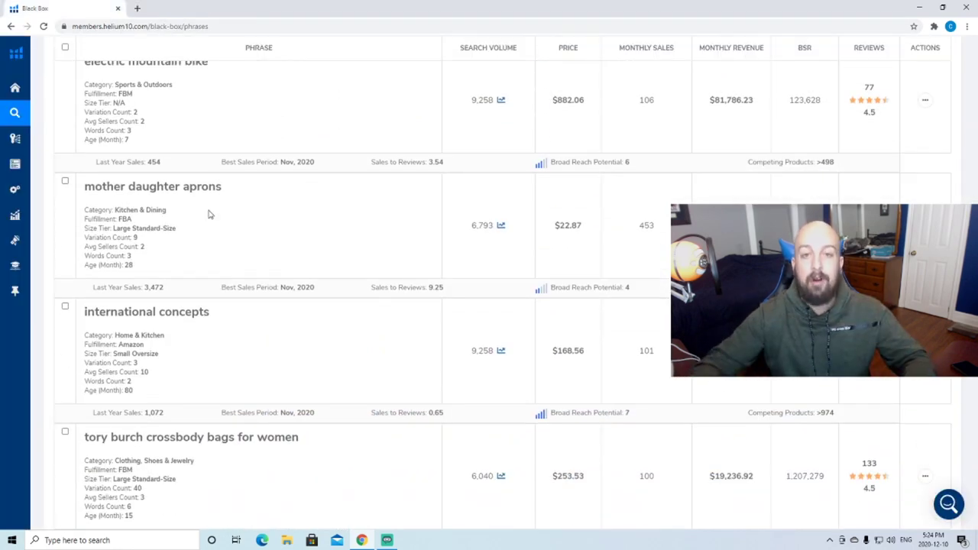
scroll(213, 216, down, 3)
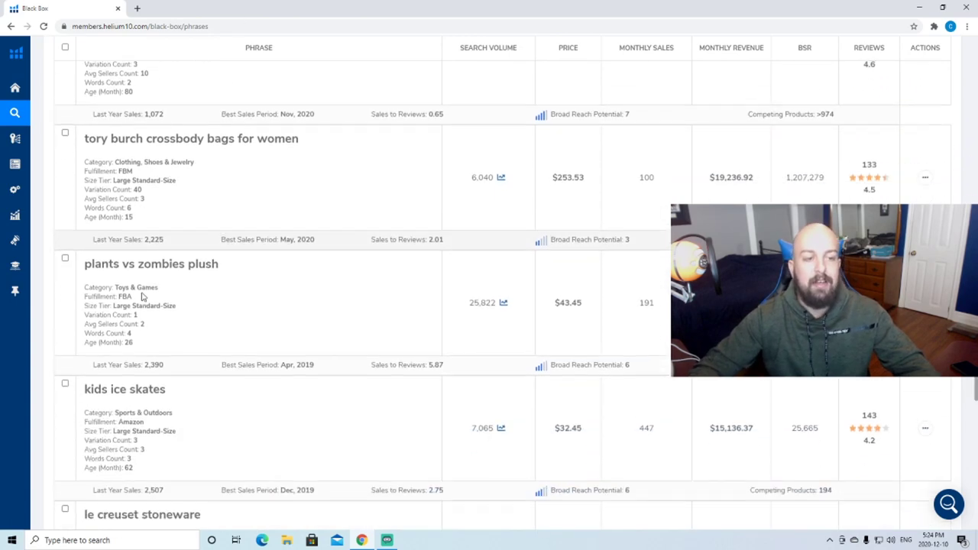
scroll(134, 295, down, 1)
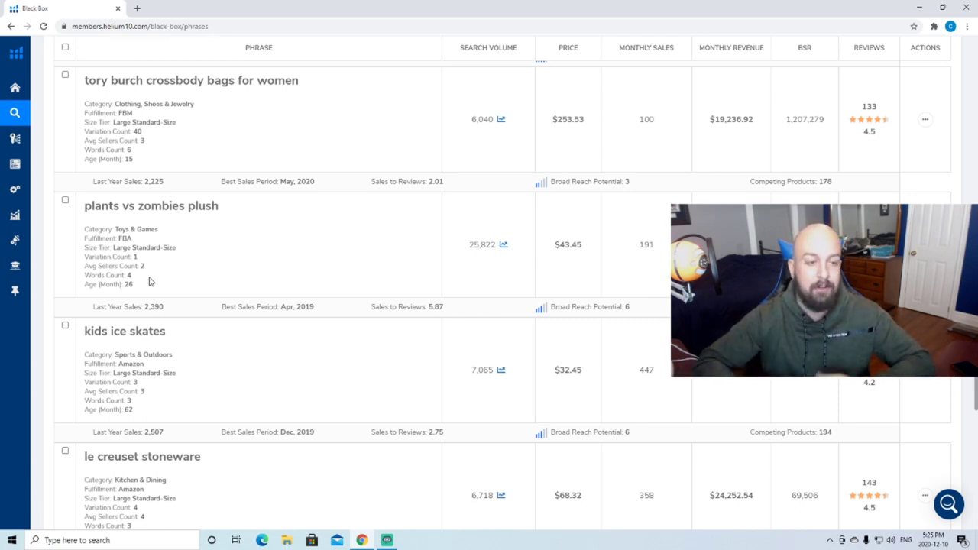
scroll(203, 317, down, 1)
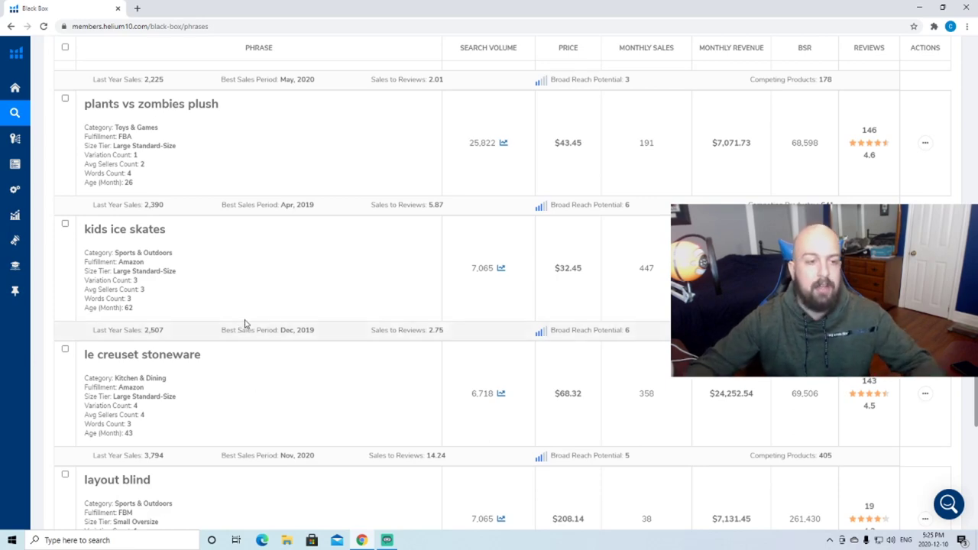
scroll(249, 320, down, 3)
Browse the rest of the Black Box list, then return to the 5000 volume, 7000 revenue filters
scroll(256, 302, up, 15)
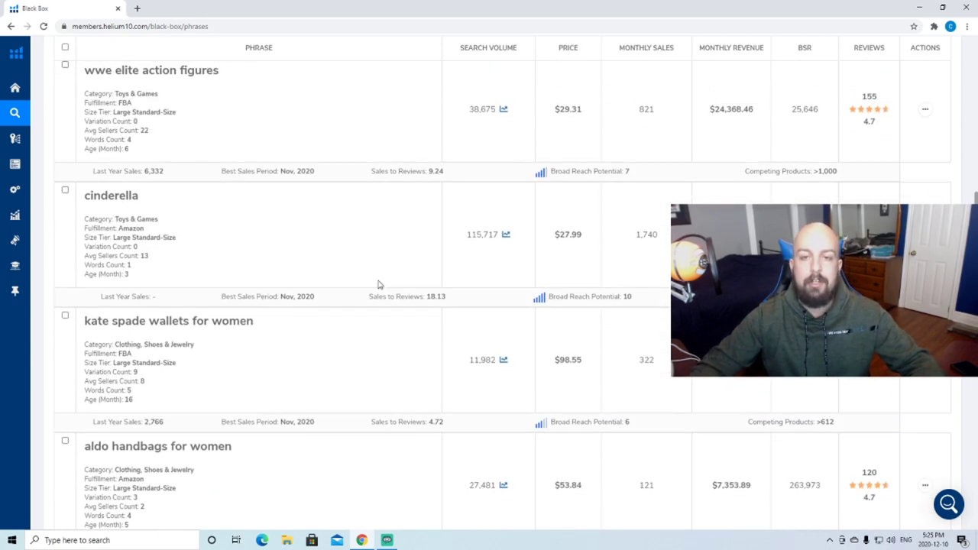
scroll(431, 252, up, 6)
scroll(374, 343, down, 5)
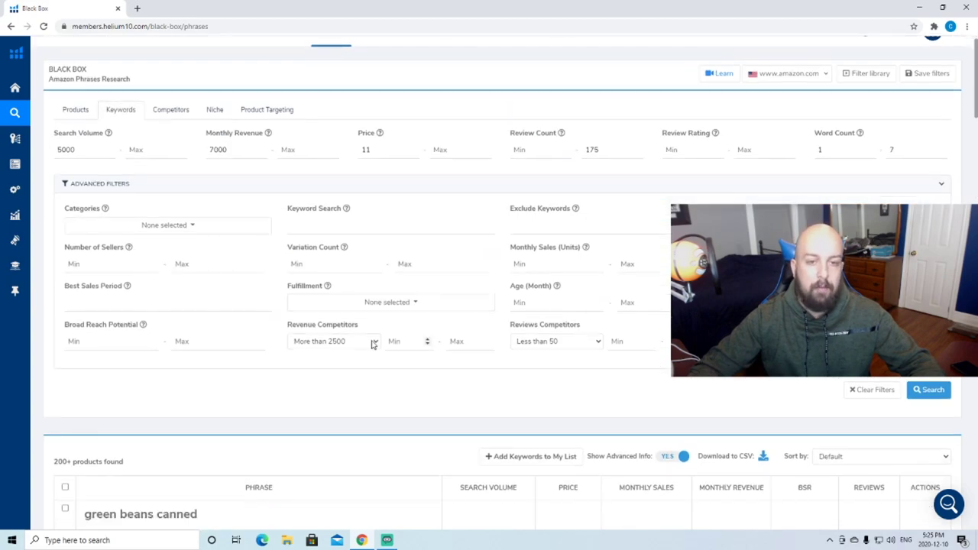
scroll(292, 262, down, 20)
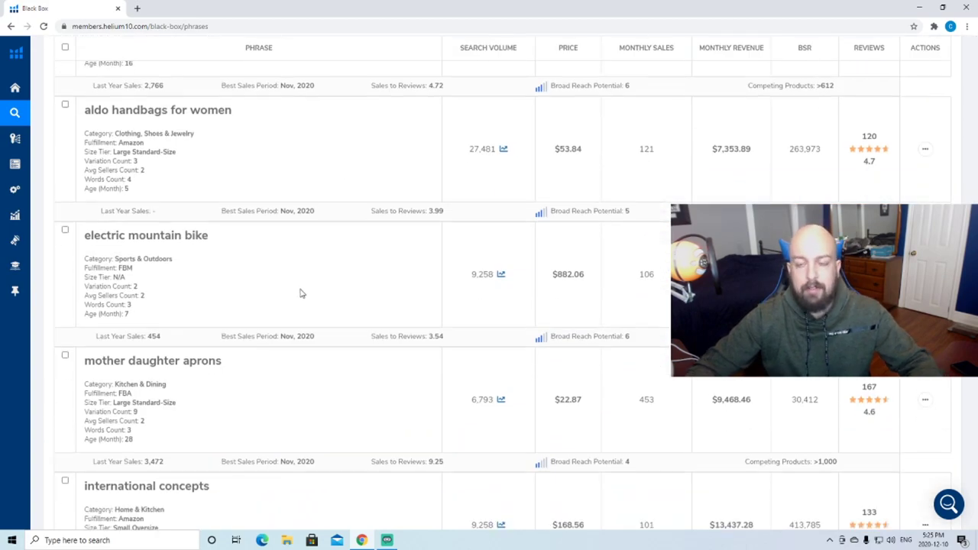
scroll(265, 327, down, 8)
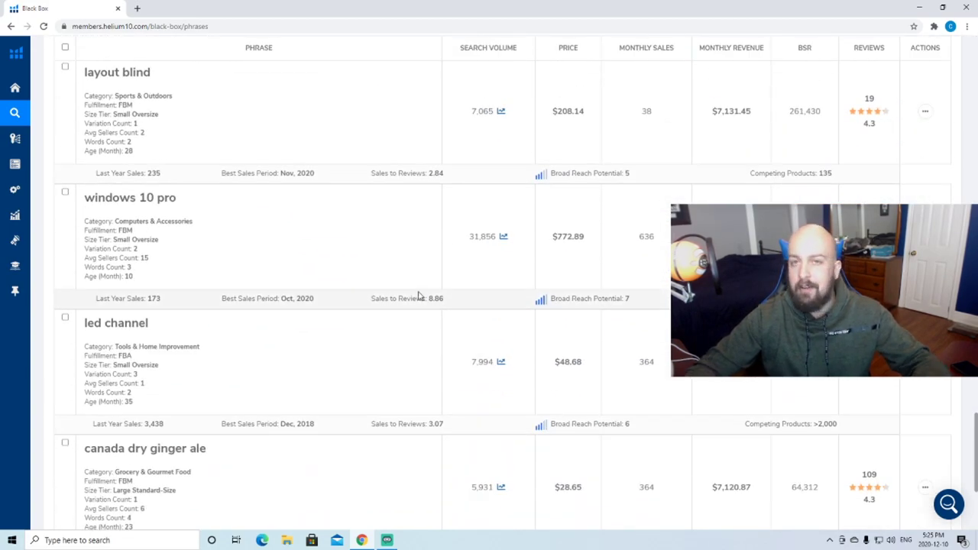
scroll(365, 309, down, 1)
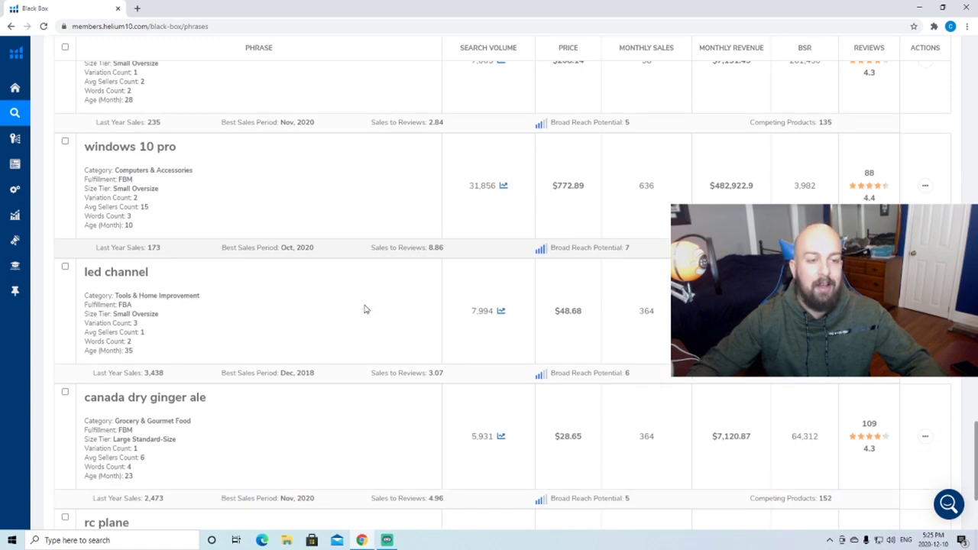
scroll(174, 343, down, 3)
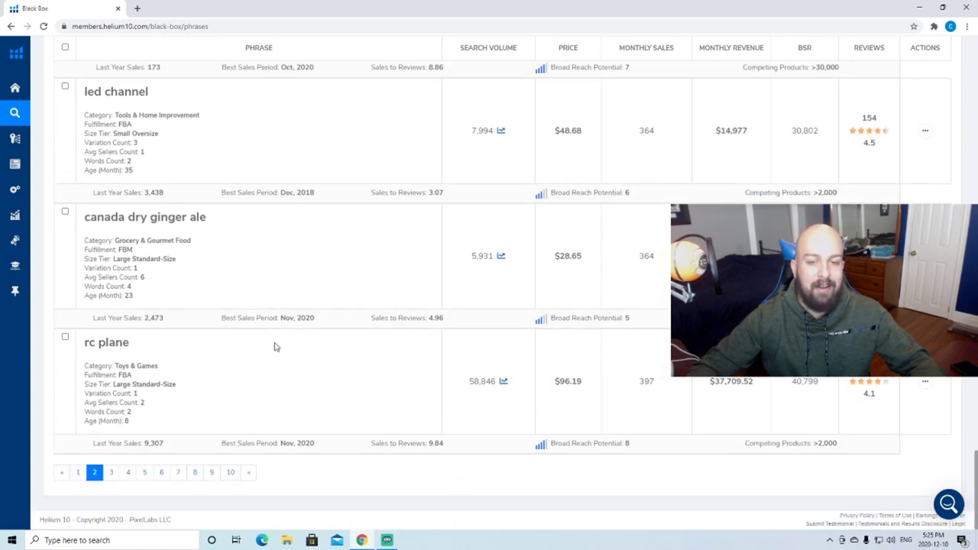
scroll(275, 347, up, 15)
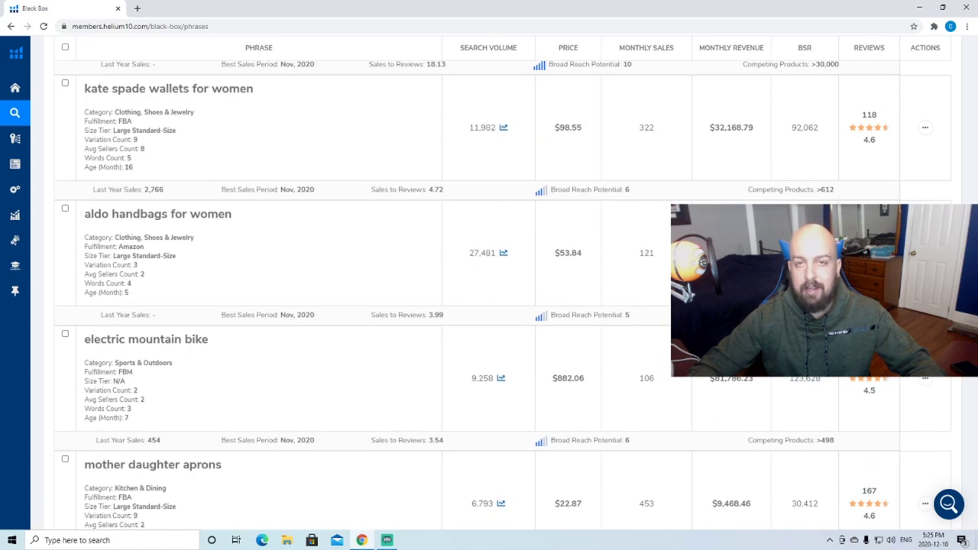
scroll(504, 296, up, 6)
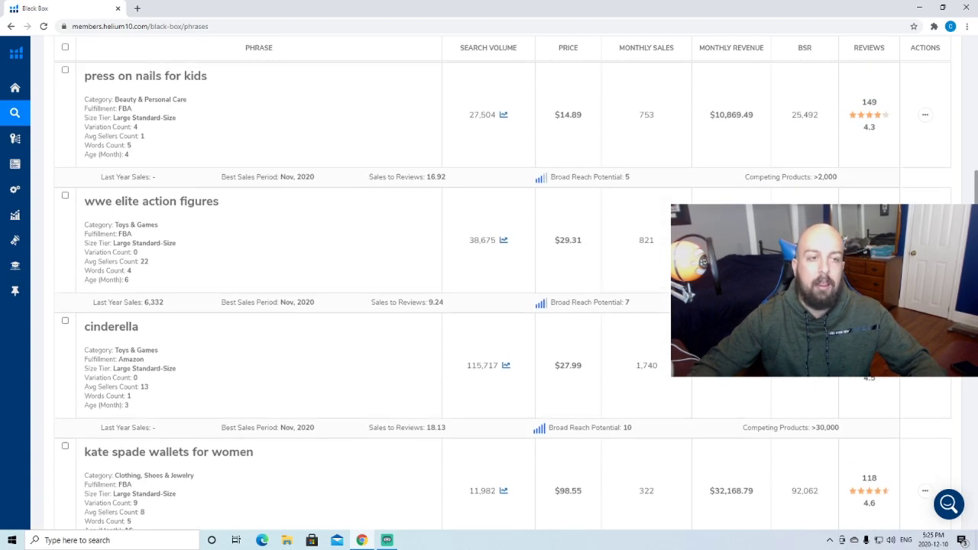
scroll(503, 296, up, 12)
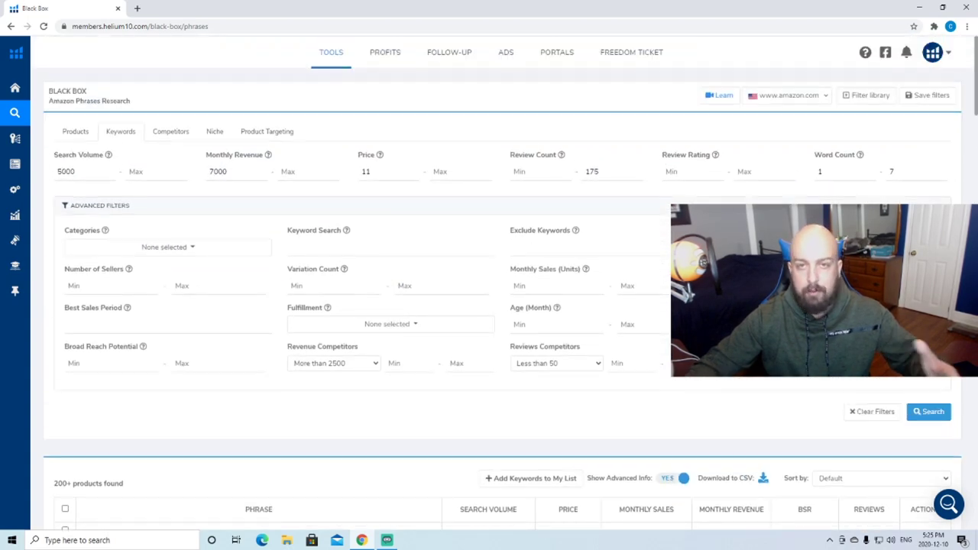